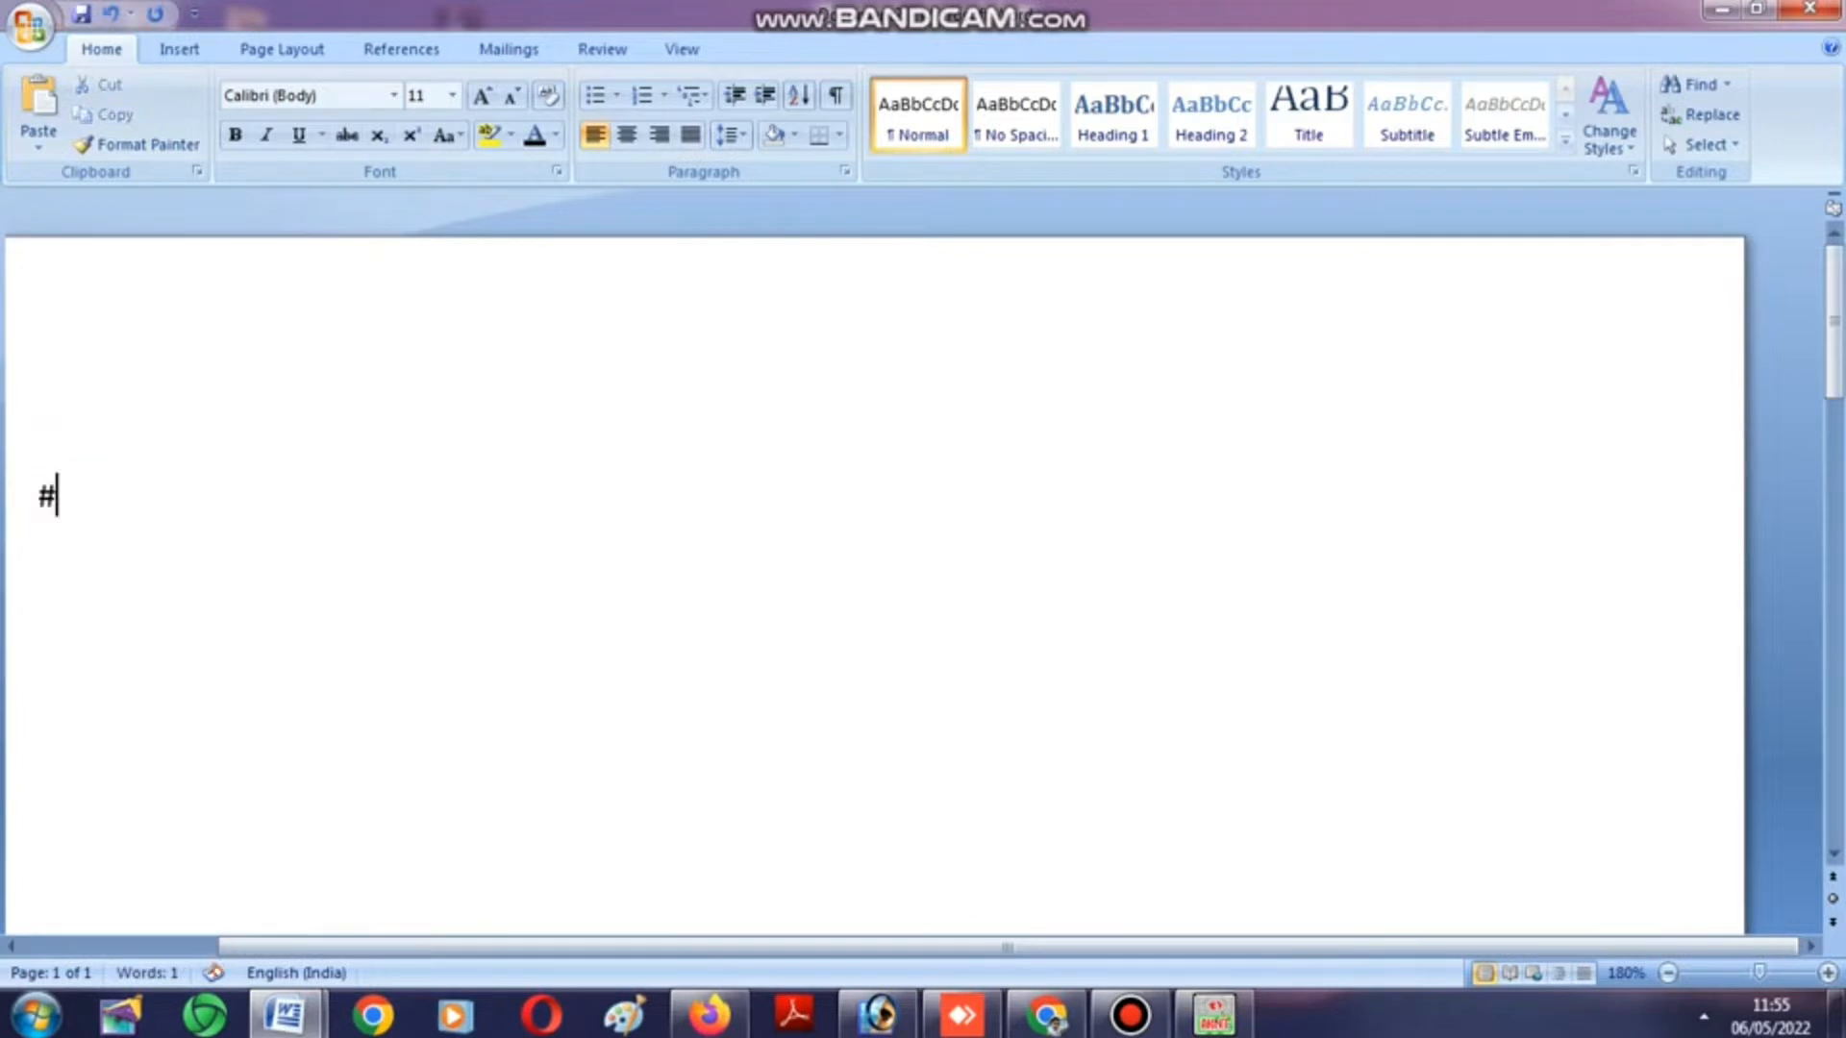
Enter the word অসমীয়া as the document's first text and set its font to AkrutiAsmArvind.
{"action": "type", "text": "aXãZá"}
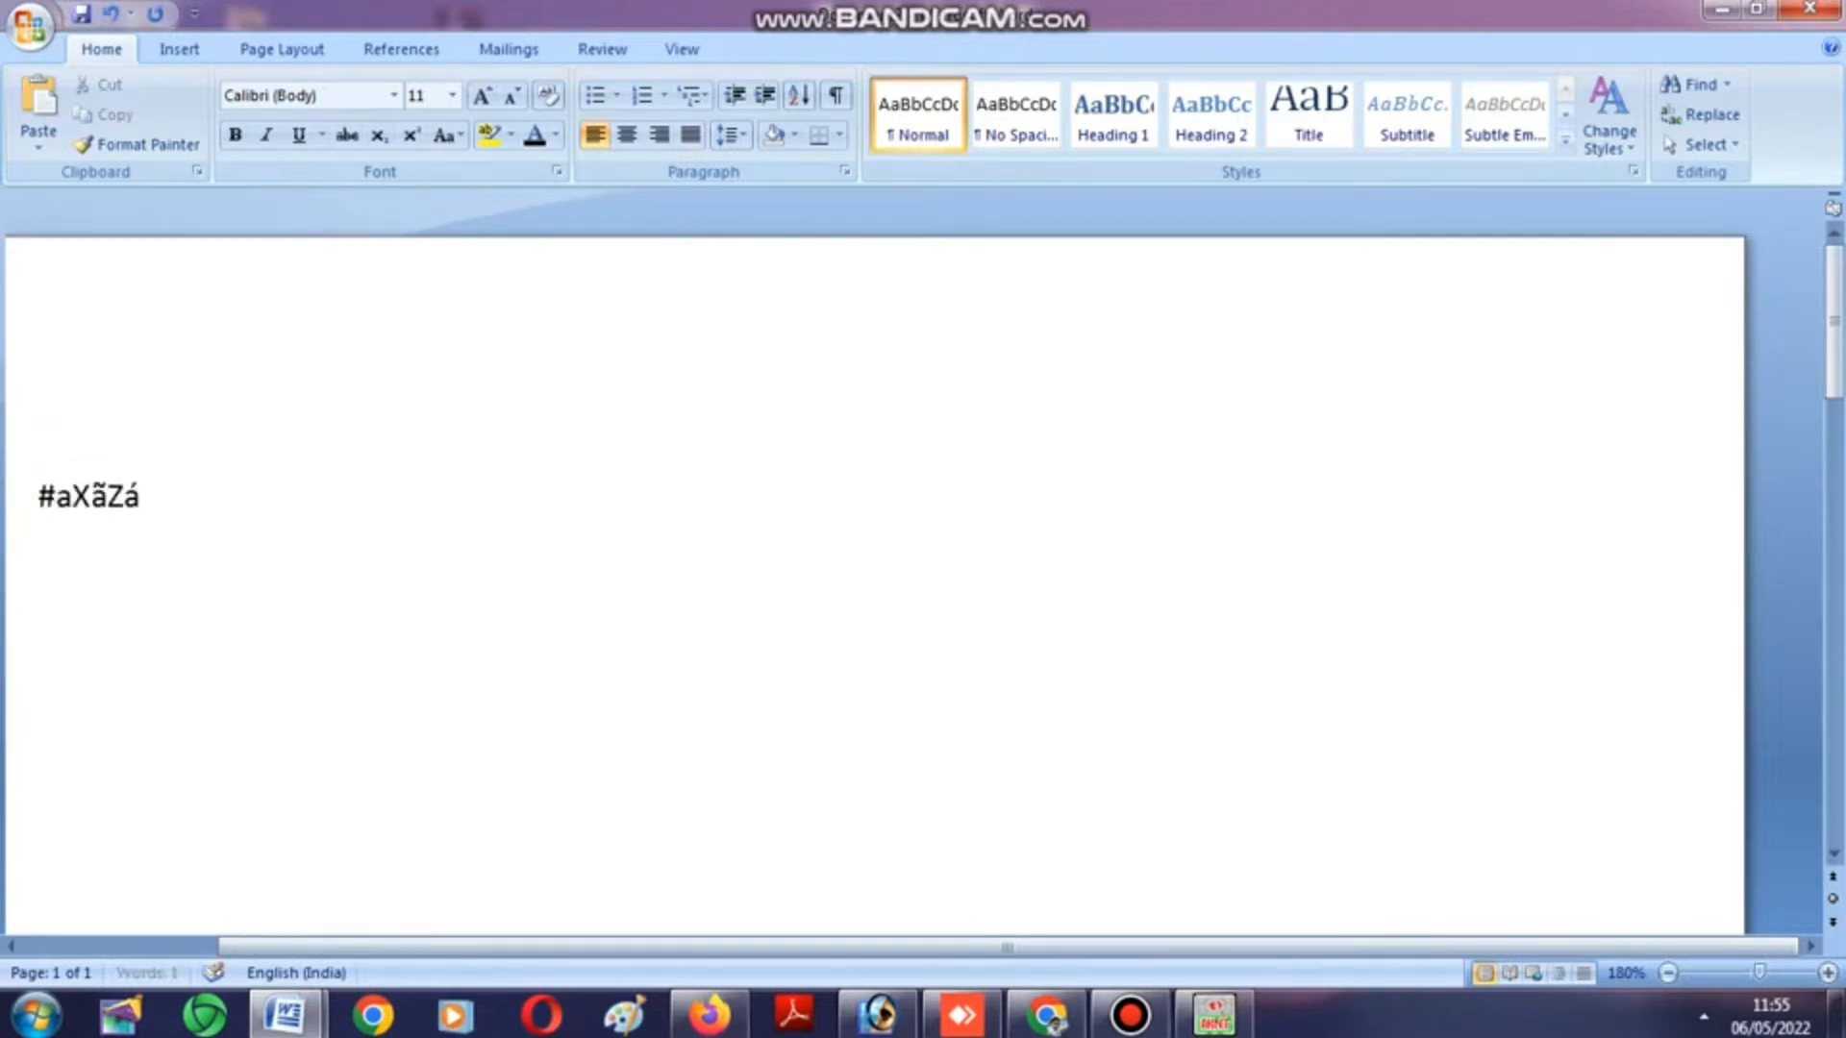
{"action": "triple_click", "coordinate": [98, 498]}
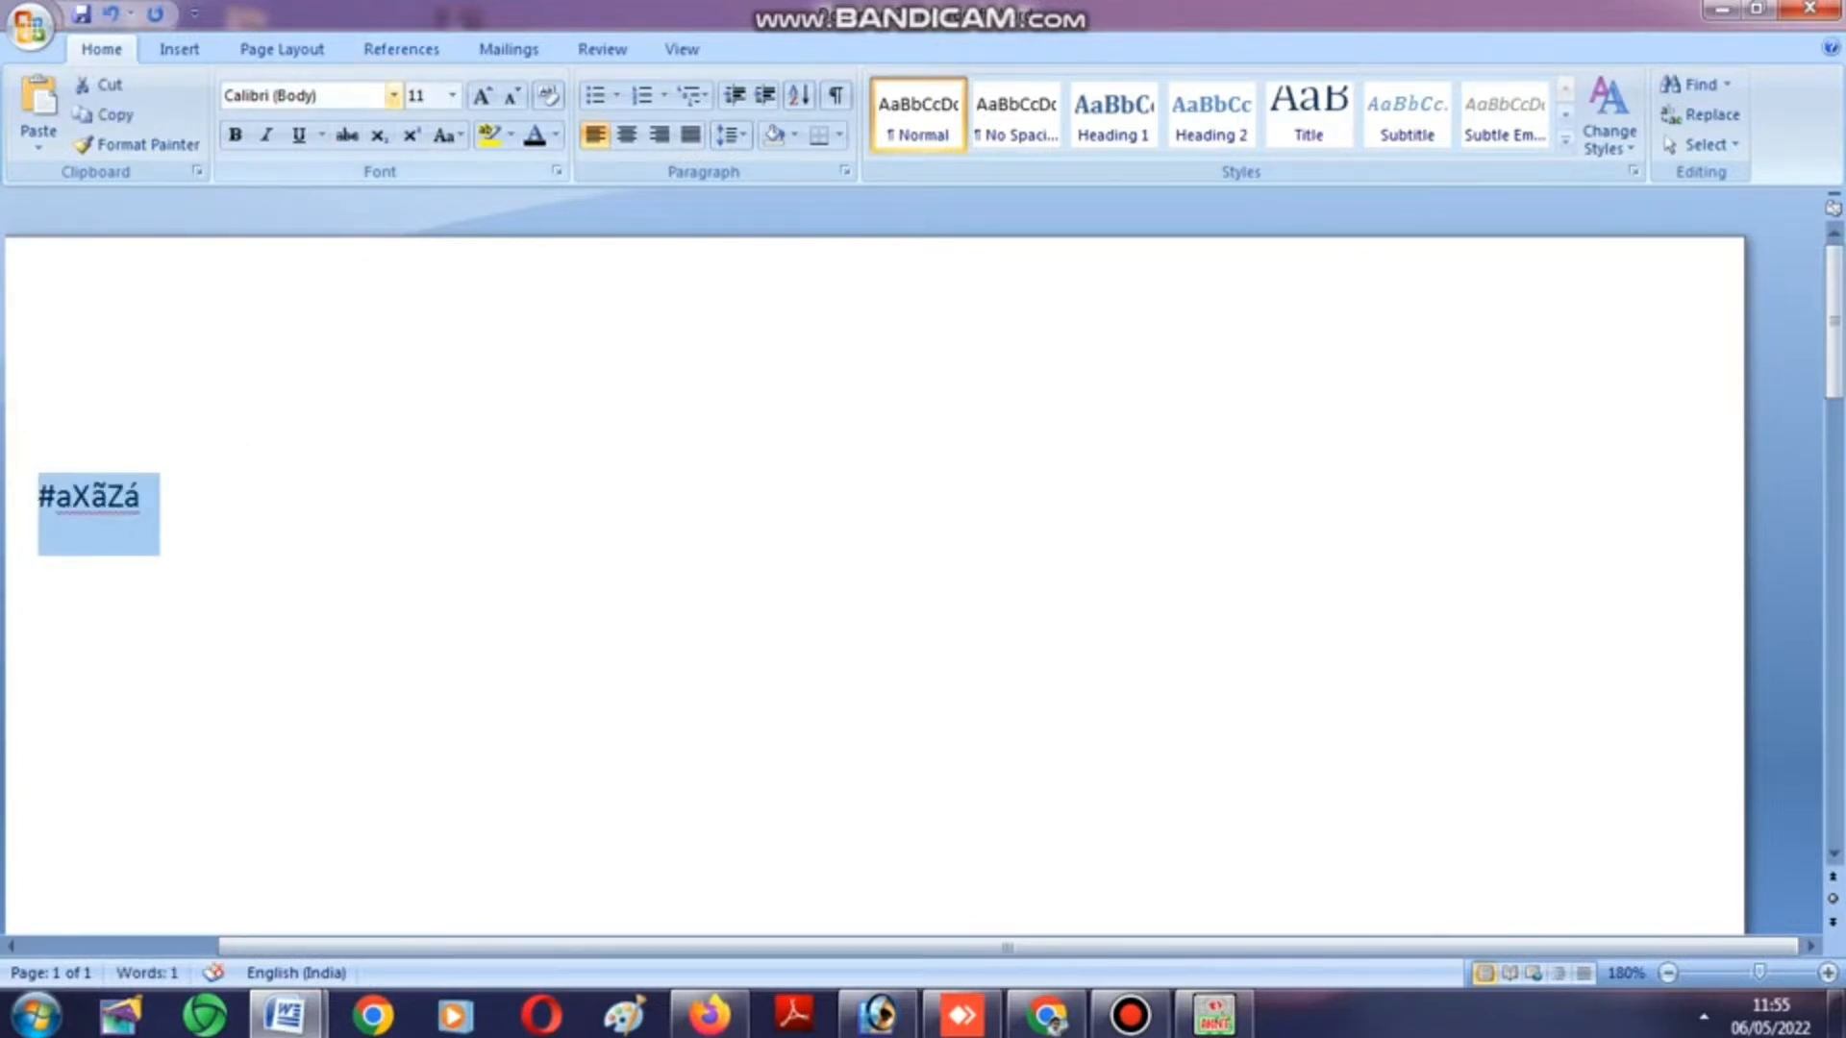
{"action": "left_click", "coordinate": [393, 95]}
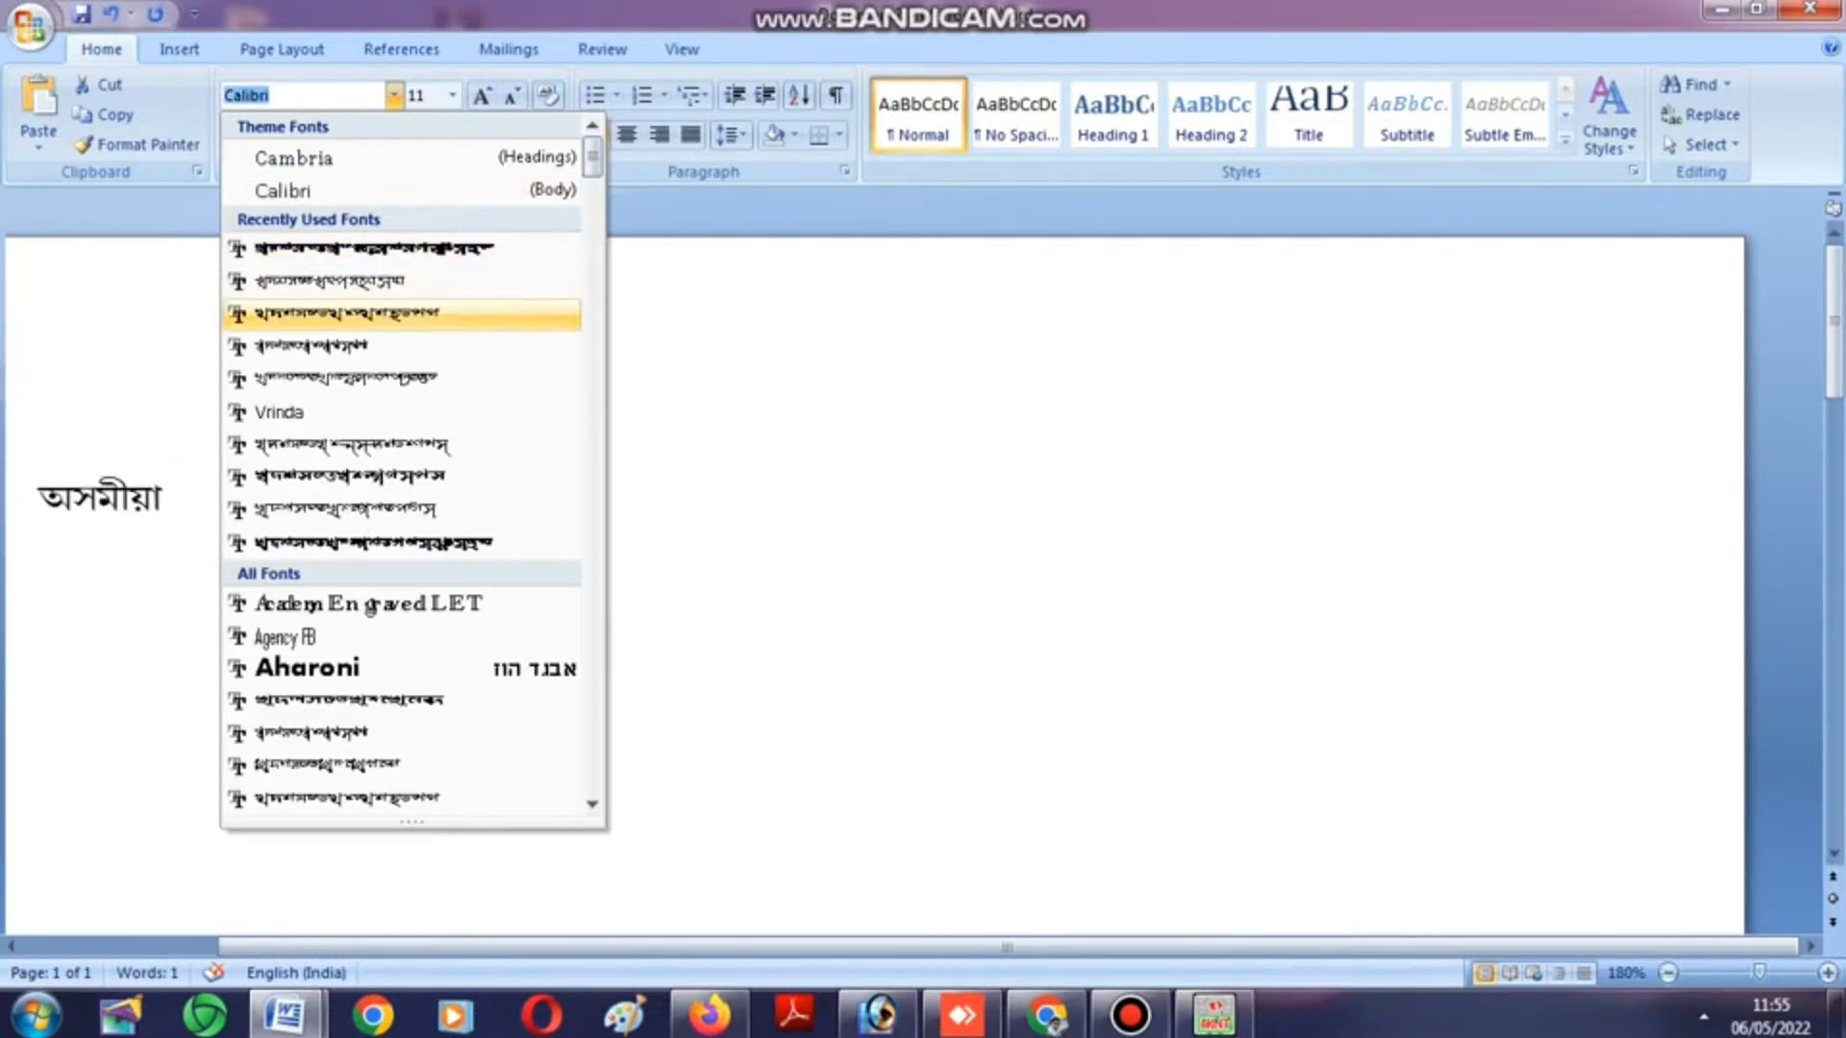
{"action": "left_click", "coordinate": [346, 314]}
Complete the first line as "অসমীয়া কি দৰে শিকিব সহজে ?" and start a new line.
{"action": "left_click", "coordinate": [164, 498]}
{"action": "type", "text": "কি দৰে শিকি"}
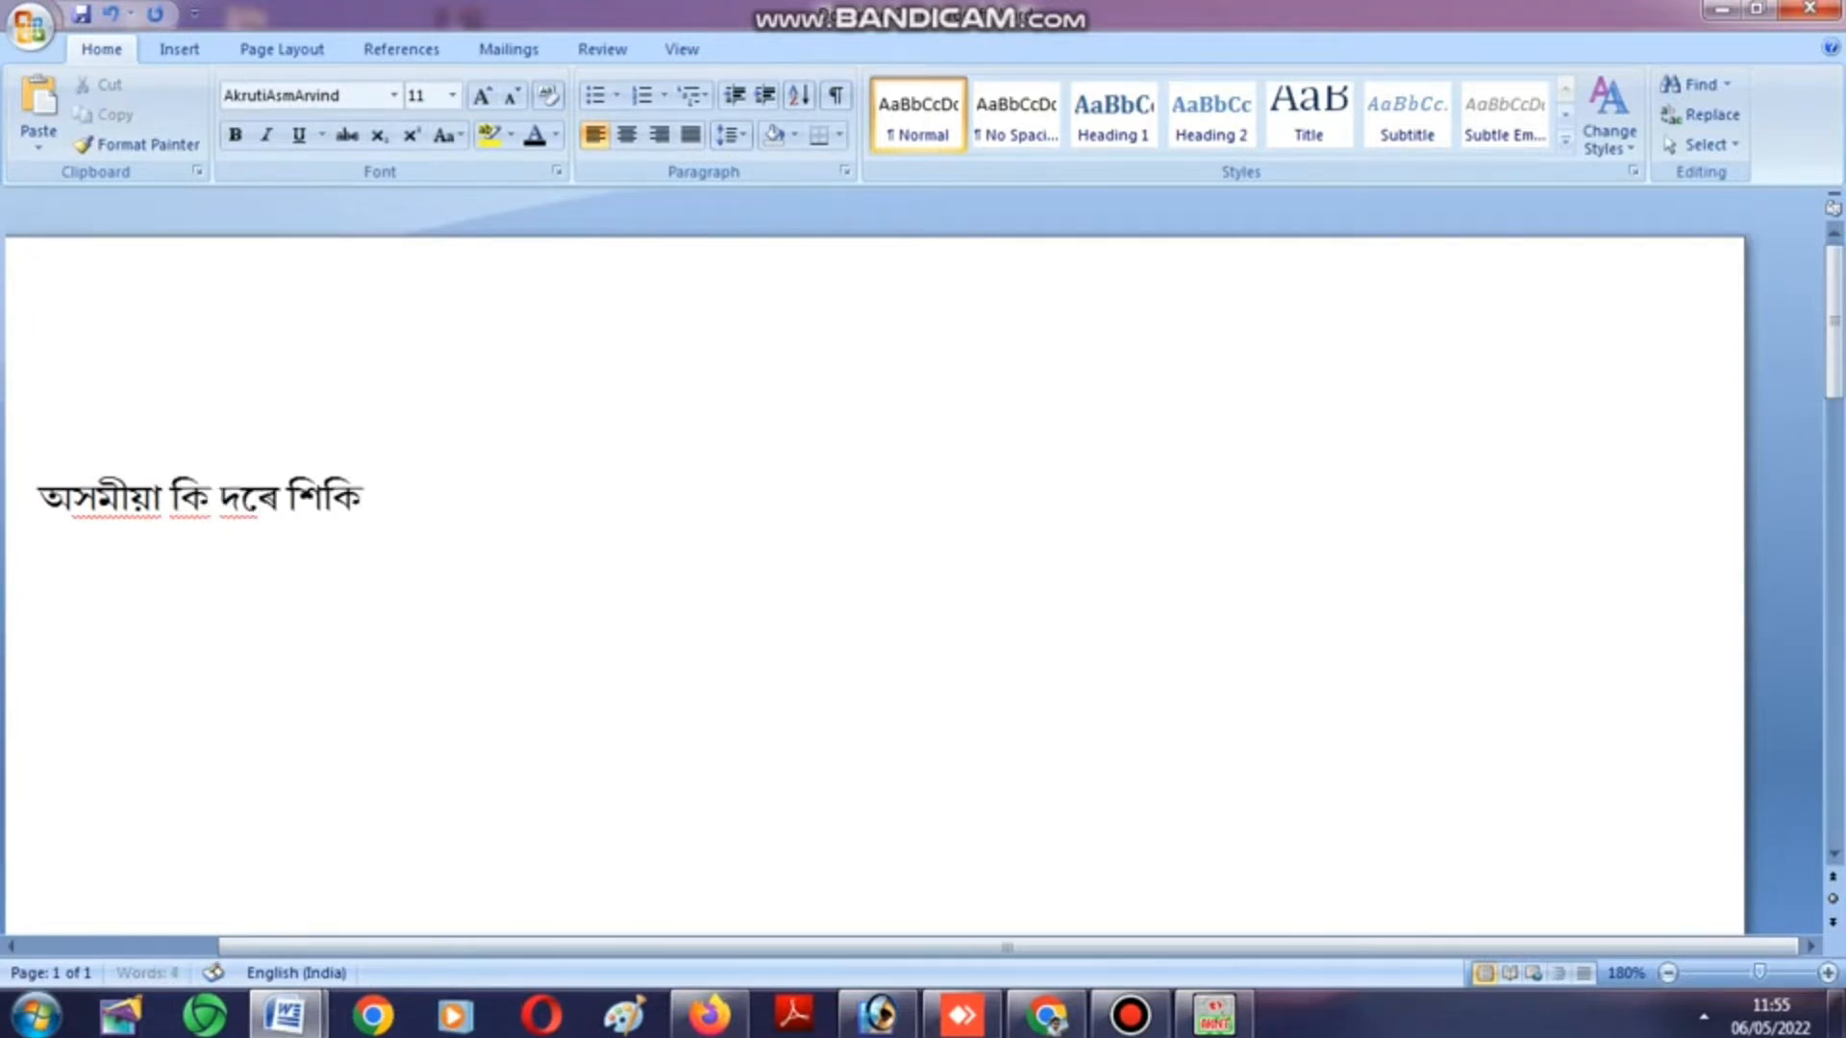
{"action": "type", "text": "ব "}
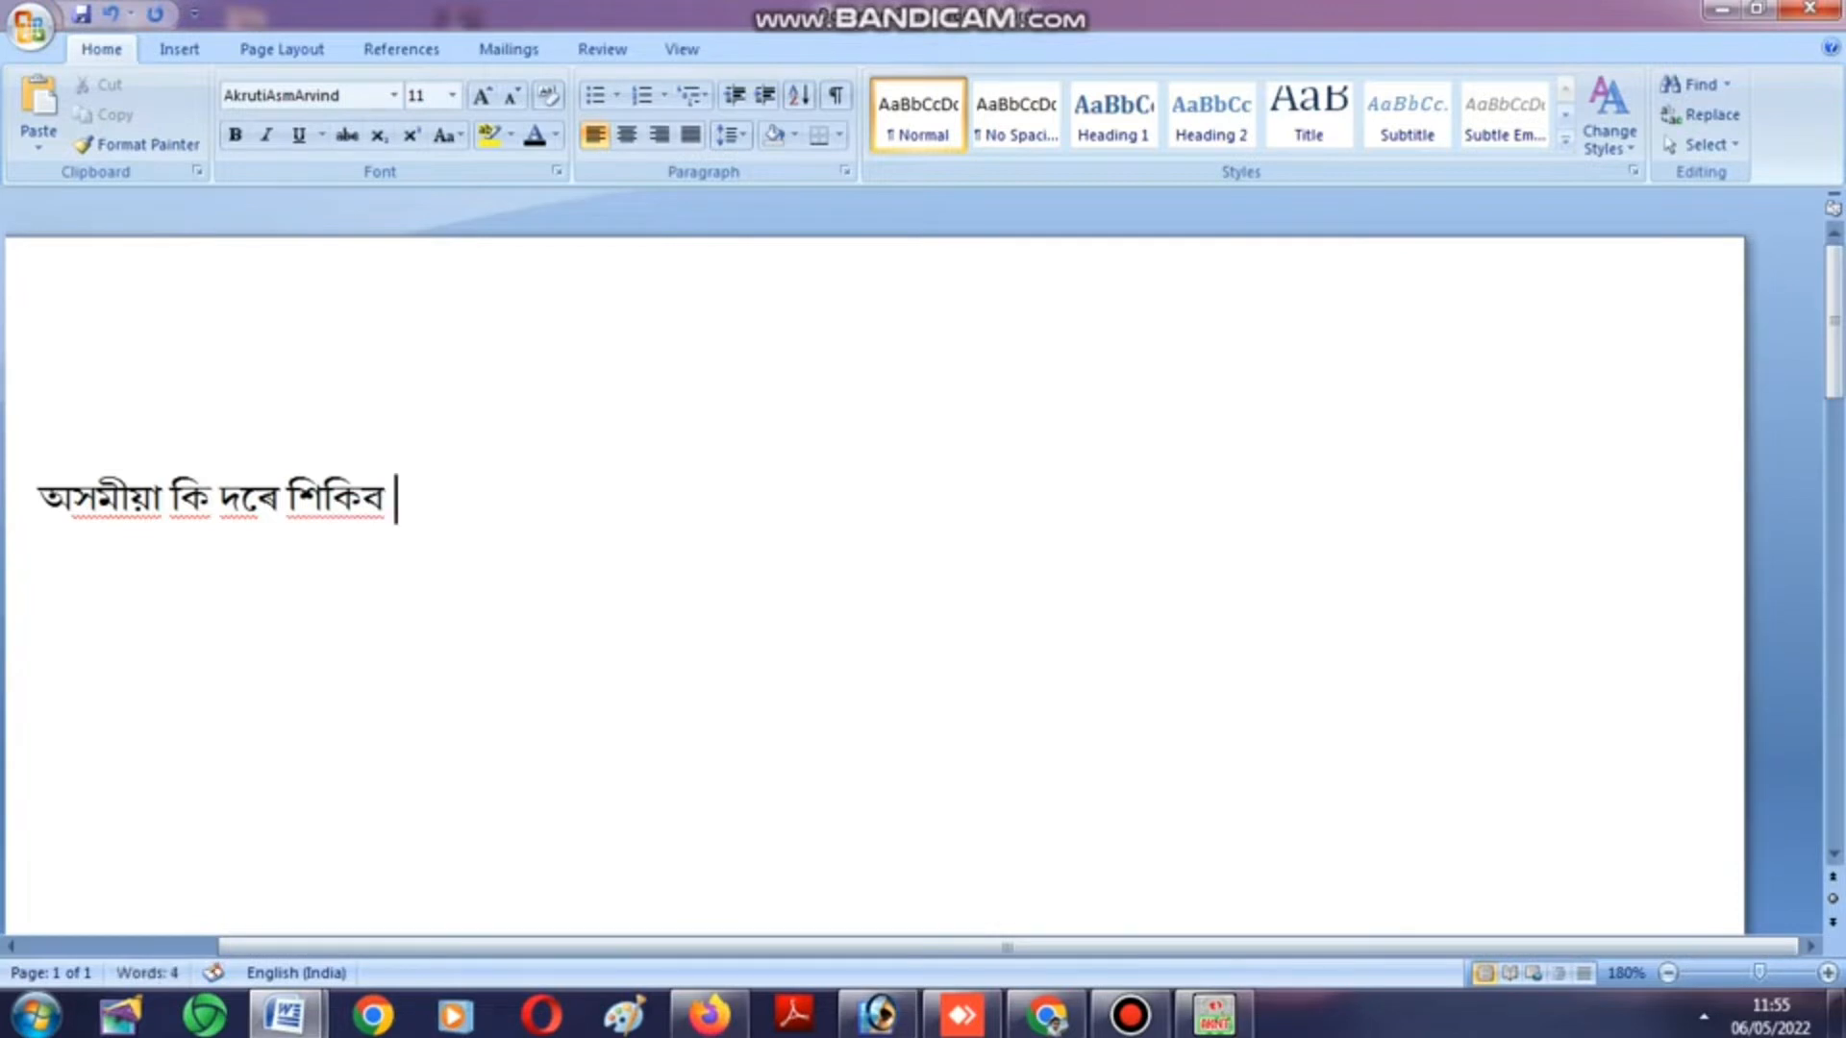
{"action": "type", "text": "সহজে ?"}
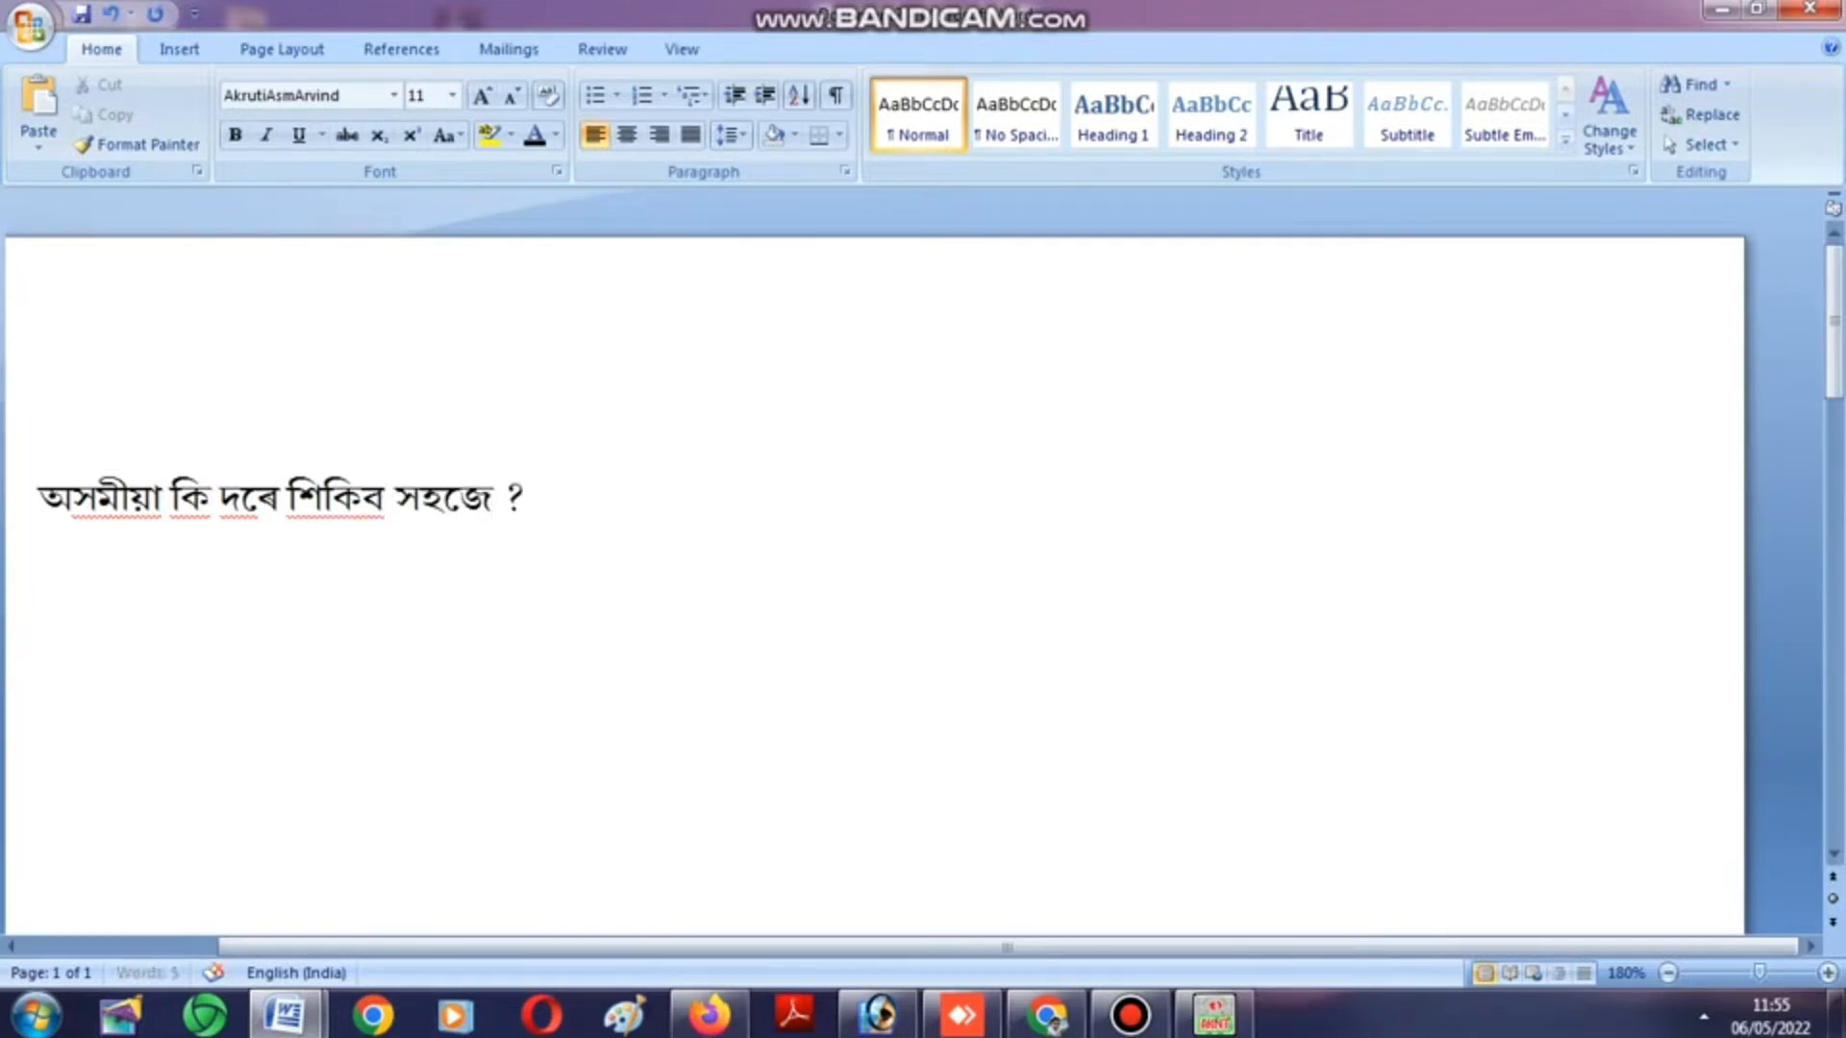
{"action": "scroll", "coordinate": [875, 577], "scroll_direction": "down", "scroll_amount": 1}
{"action": "key", "text": "Return"}
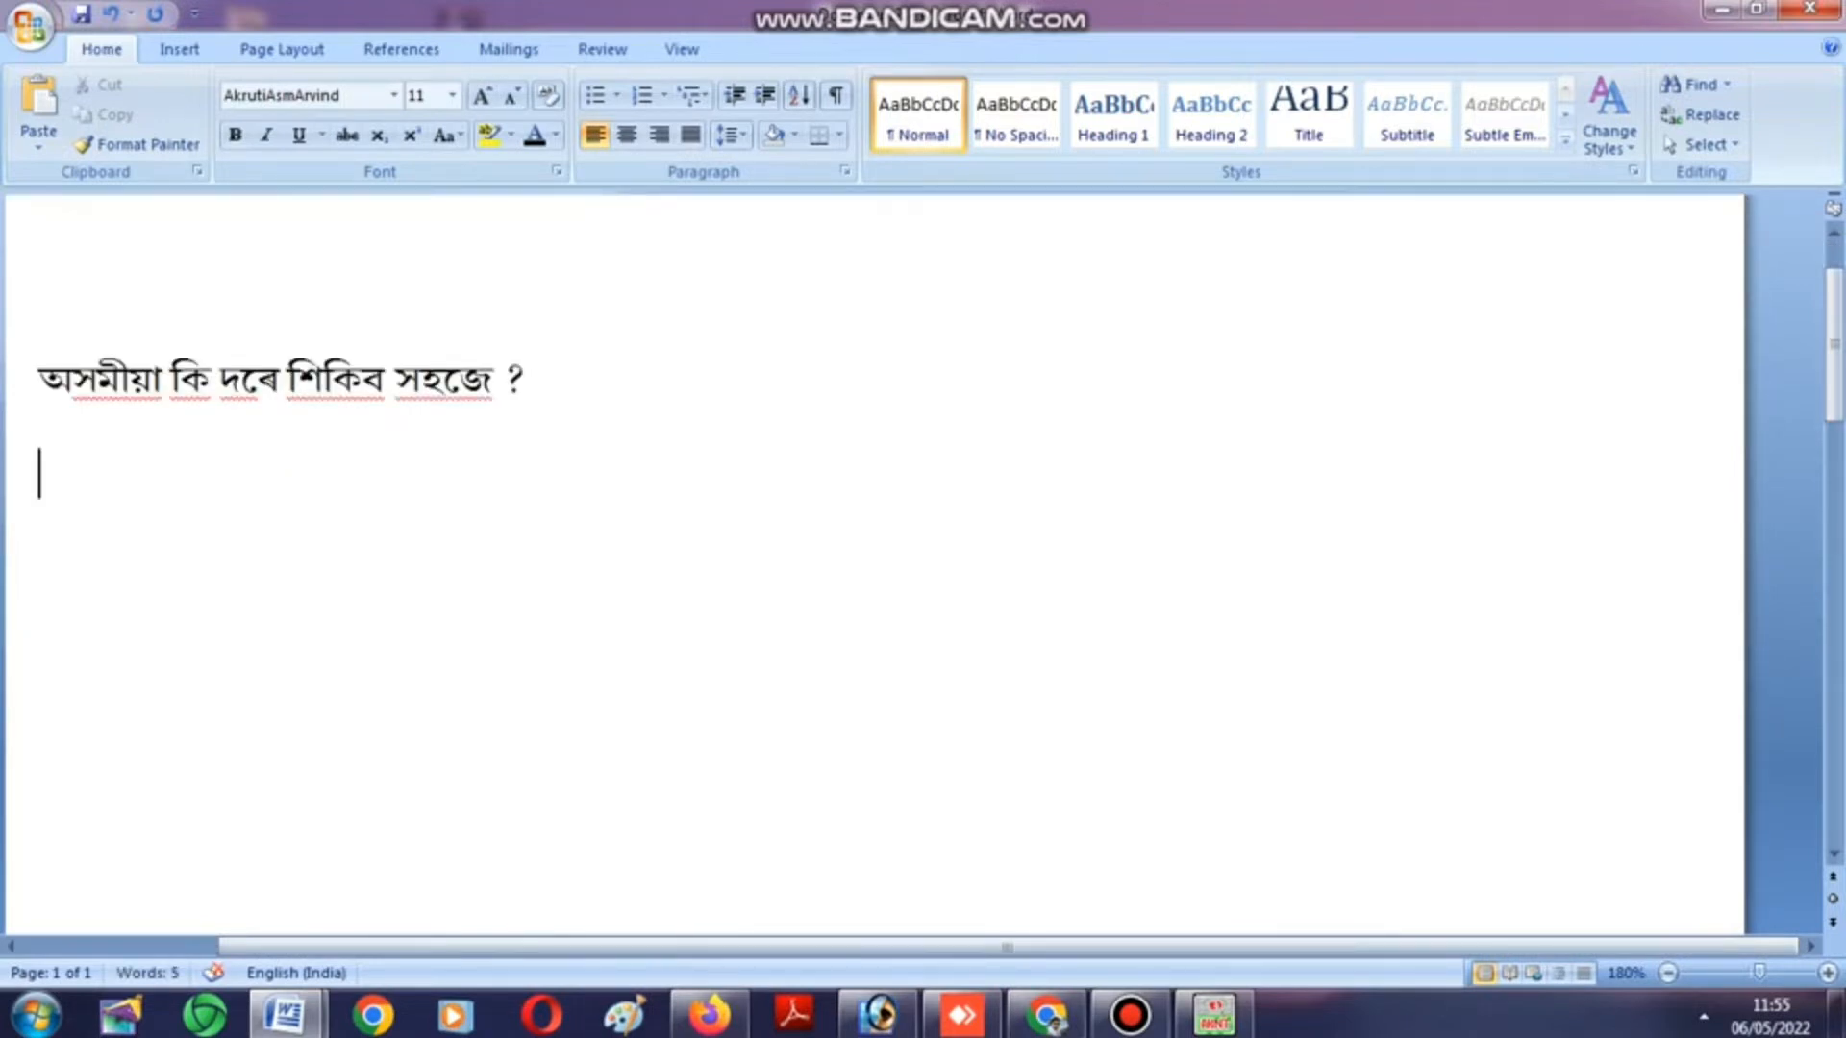
Switch to the Akruti Assamese Multifont Engine, place its keyboard layout window beside the text, and return to the end of the first line.
{"action": "left_click", "coordinate": [1214, 1015]}
{"action": "left_click_drag", "start_coordinate": [384, 9], "coordinate": [1050, 252]}
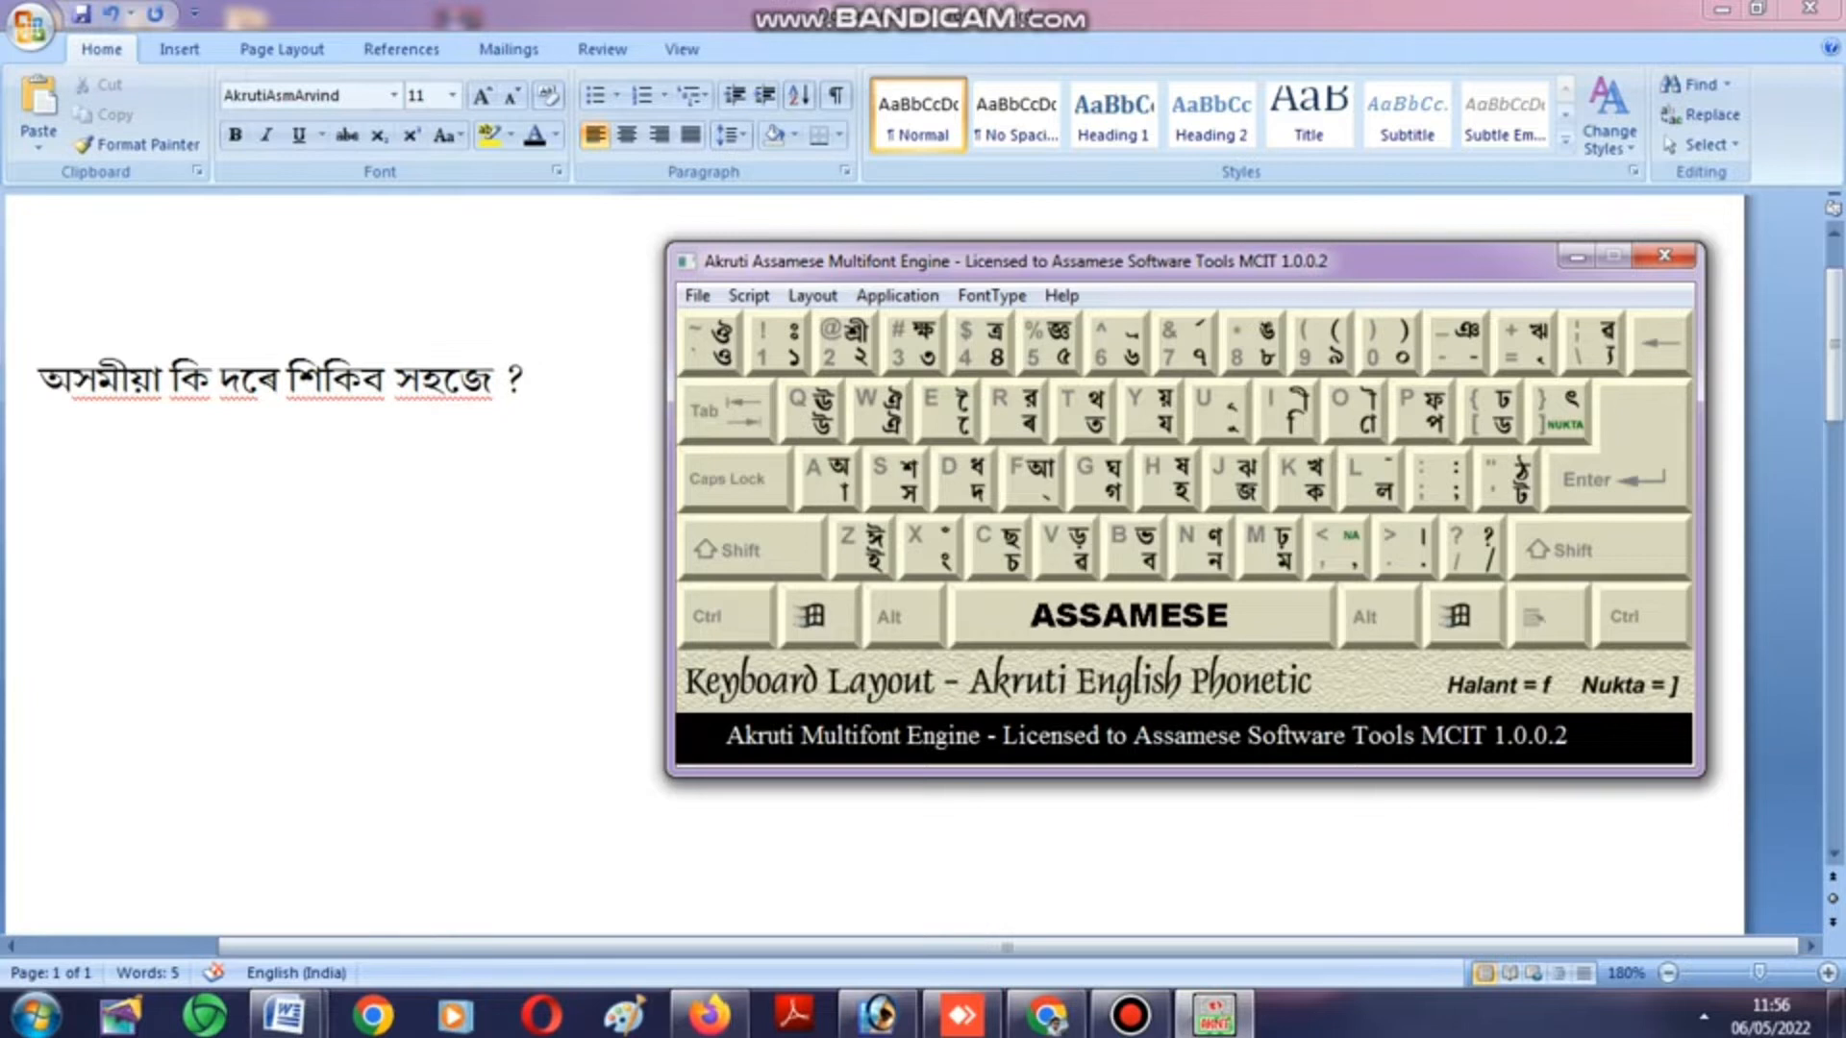
{"action": "left_click", "coordinate": [38, 474]}
{"action": "left_click", "coordinate": [527, 381]}
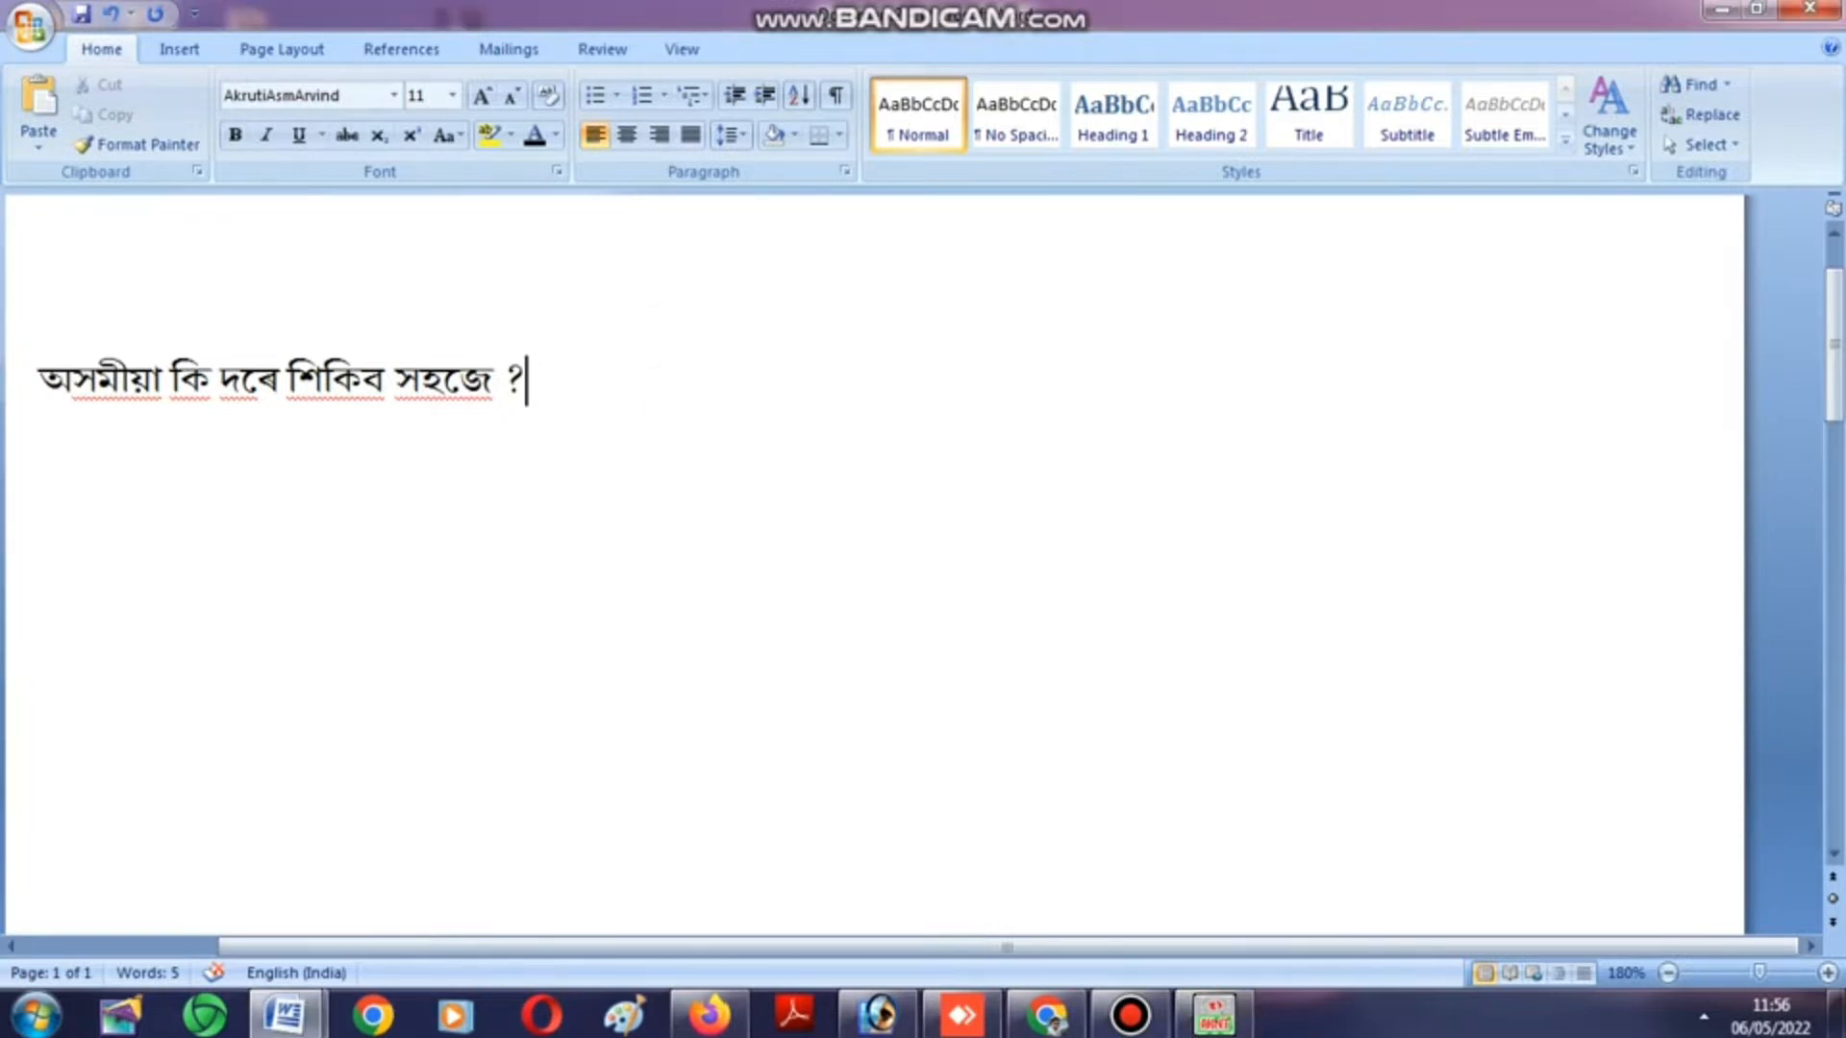
Write "আজি আমি শিকিম অসমীয়াত কেনেদৰে লিখিম ................" below the first line and start a new line.
{"action": "key", "text": "Return"}
{"action": "type", "text": "আ"}
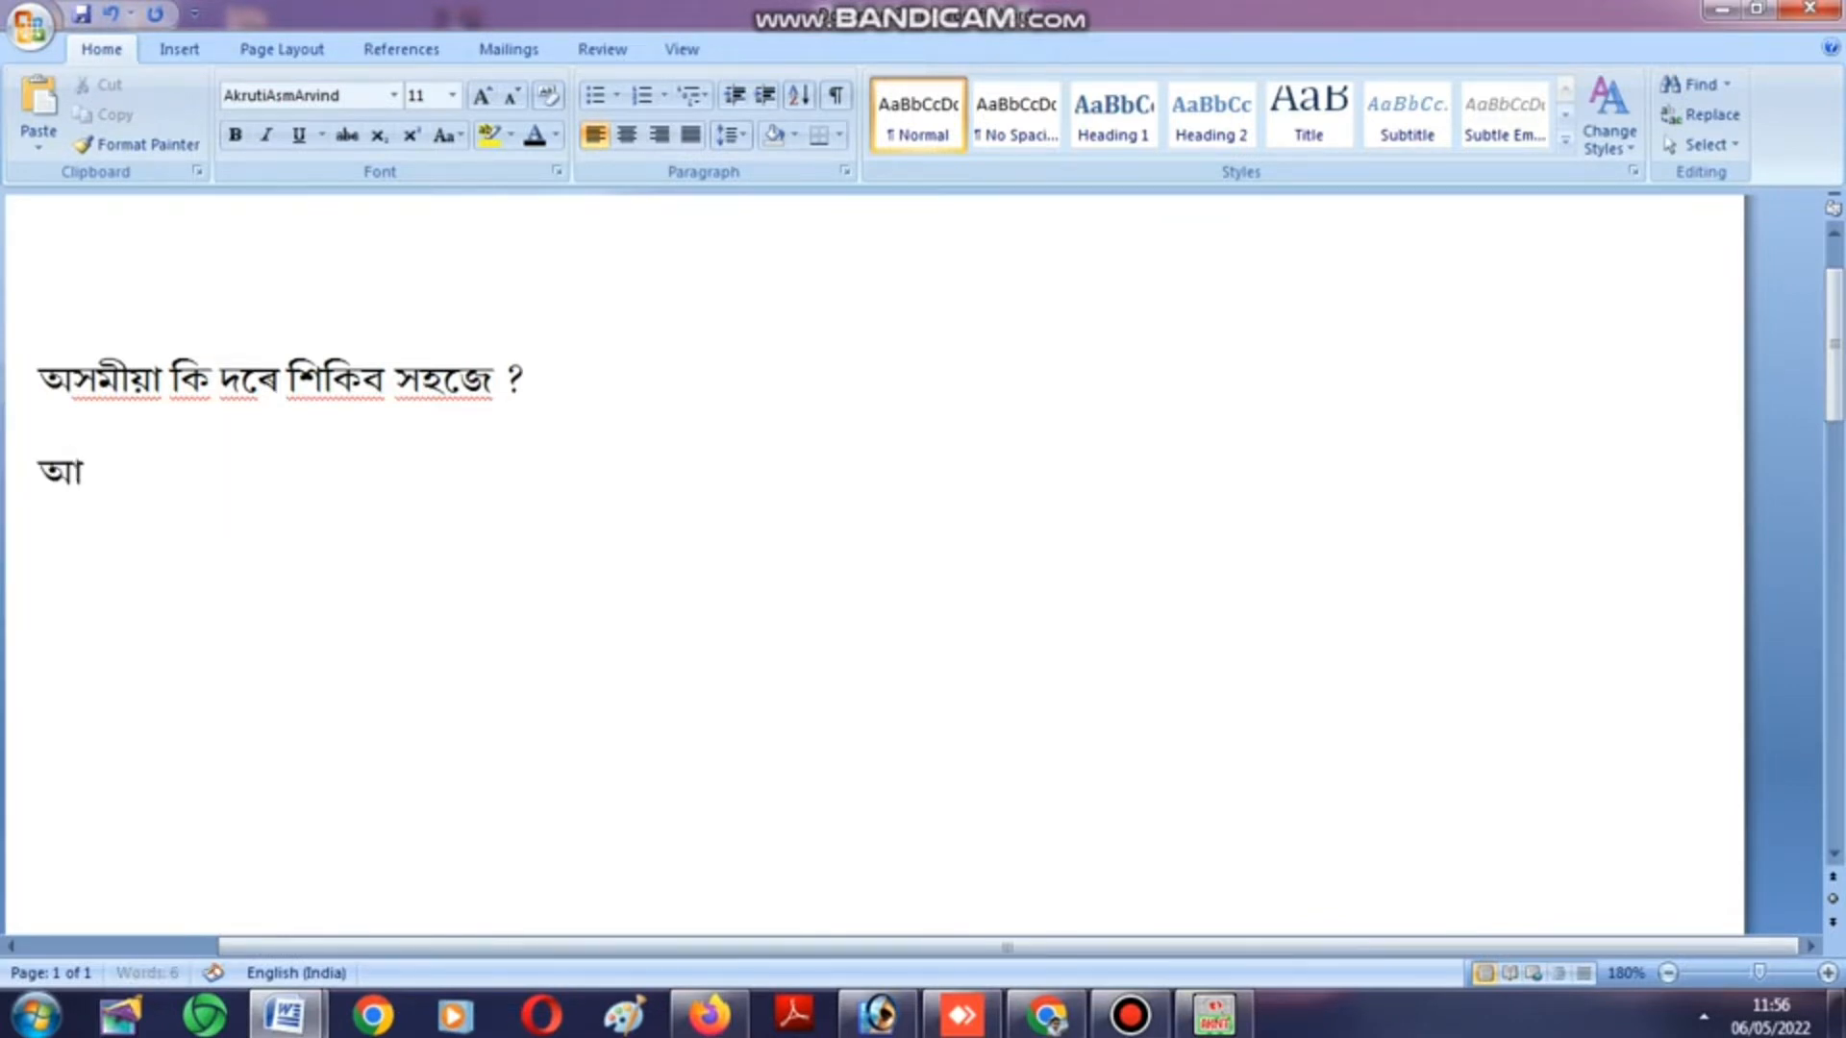
{"action": "type", "text": "জি আমি"}
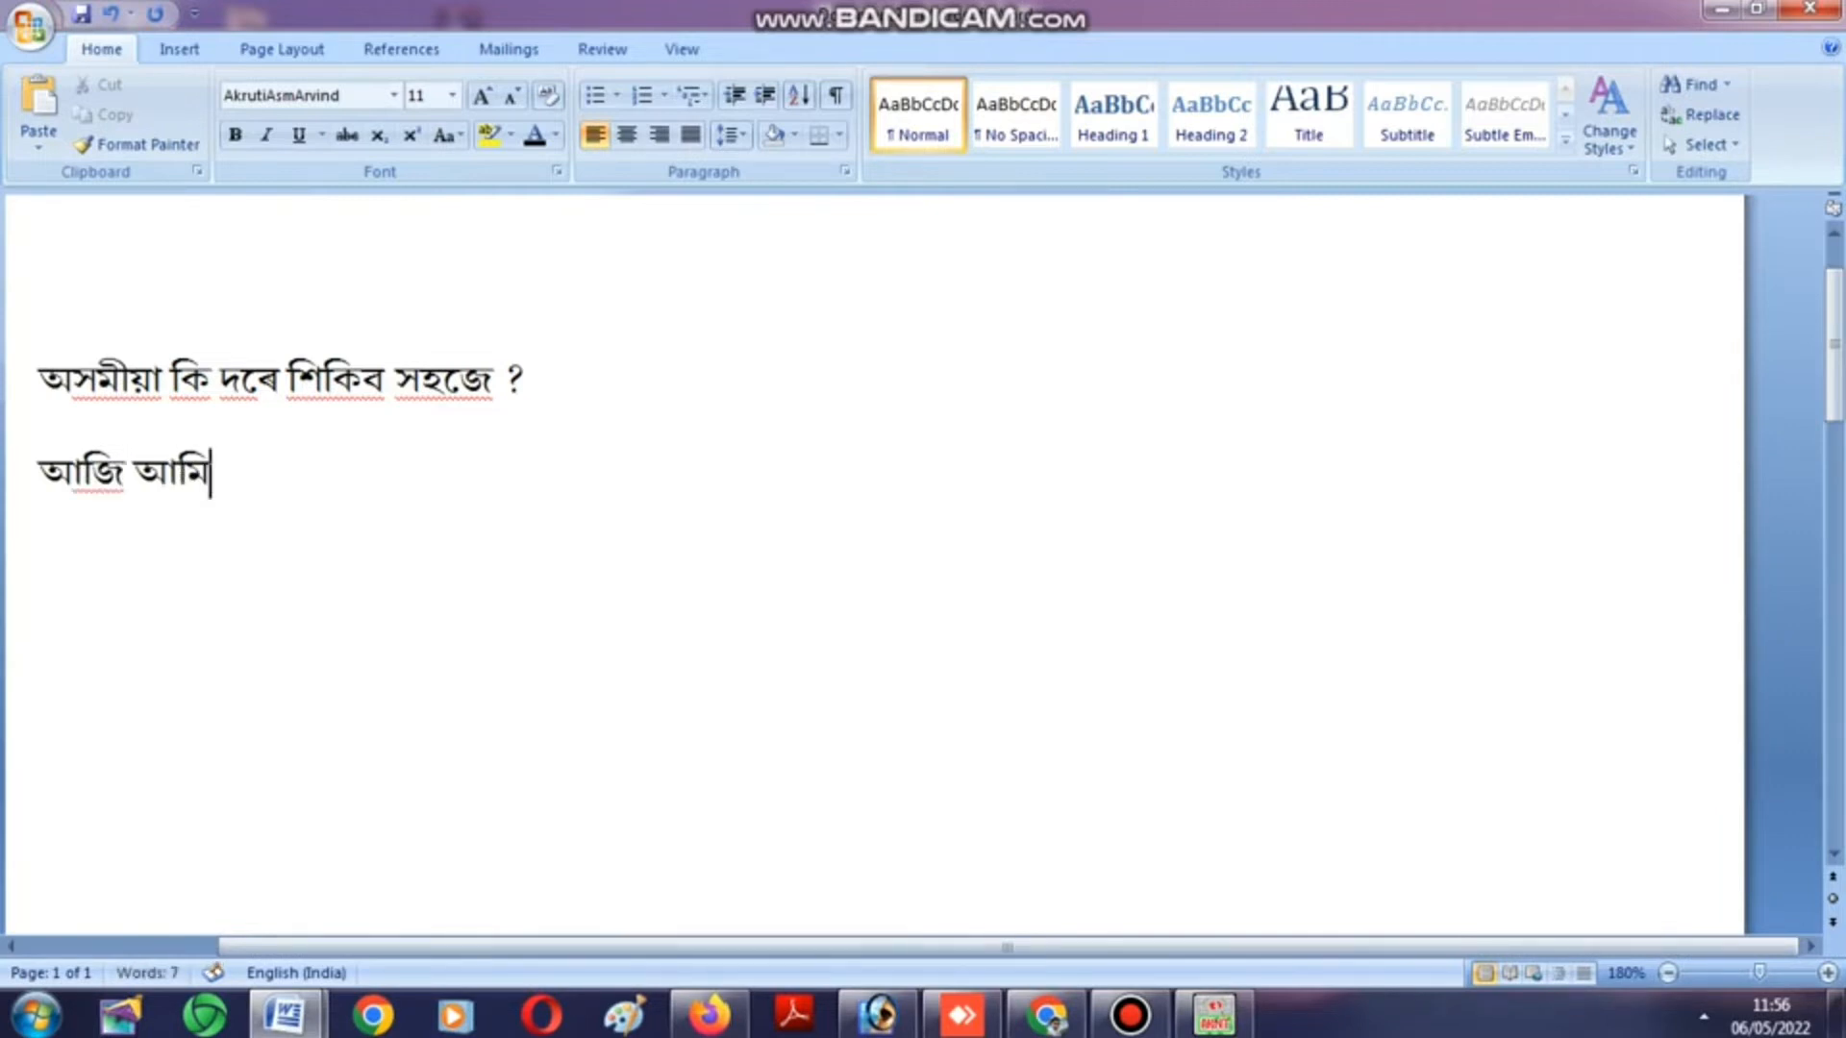
{"action": "type", "text": " শিকি"}
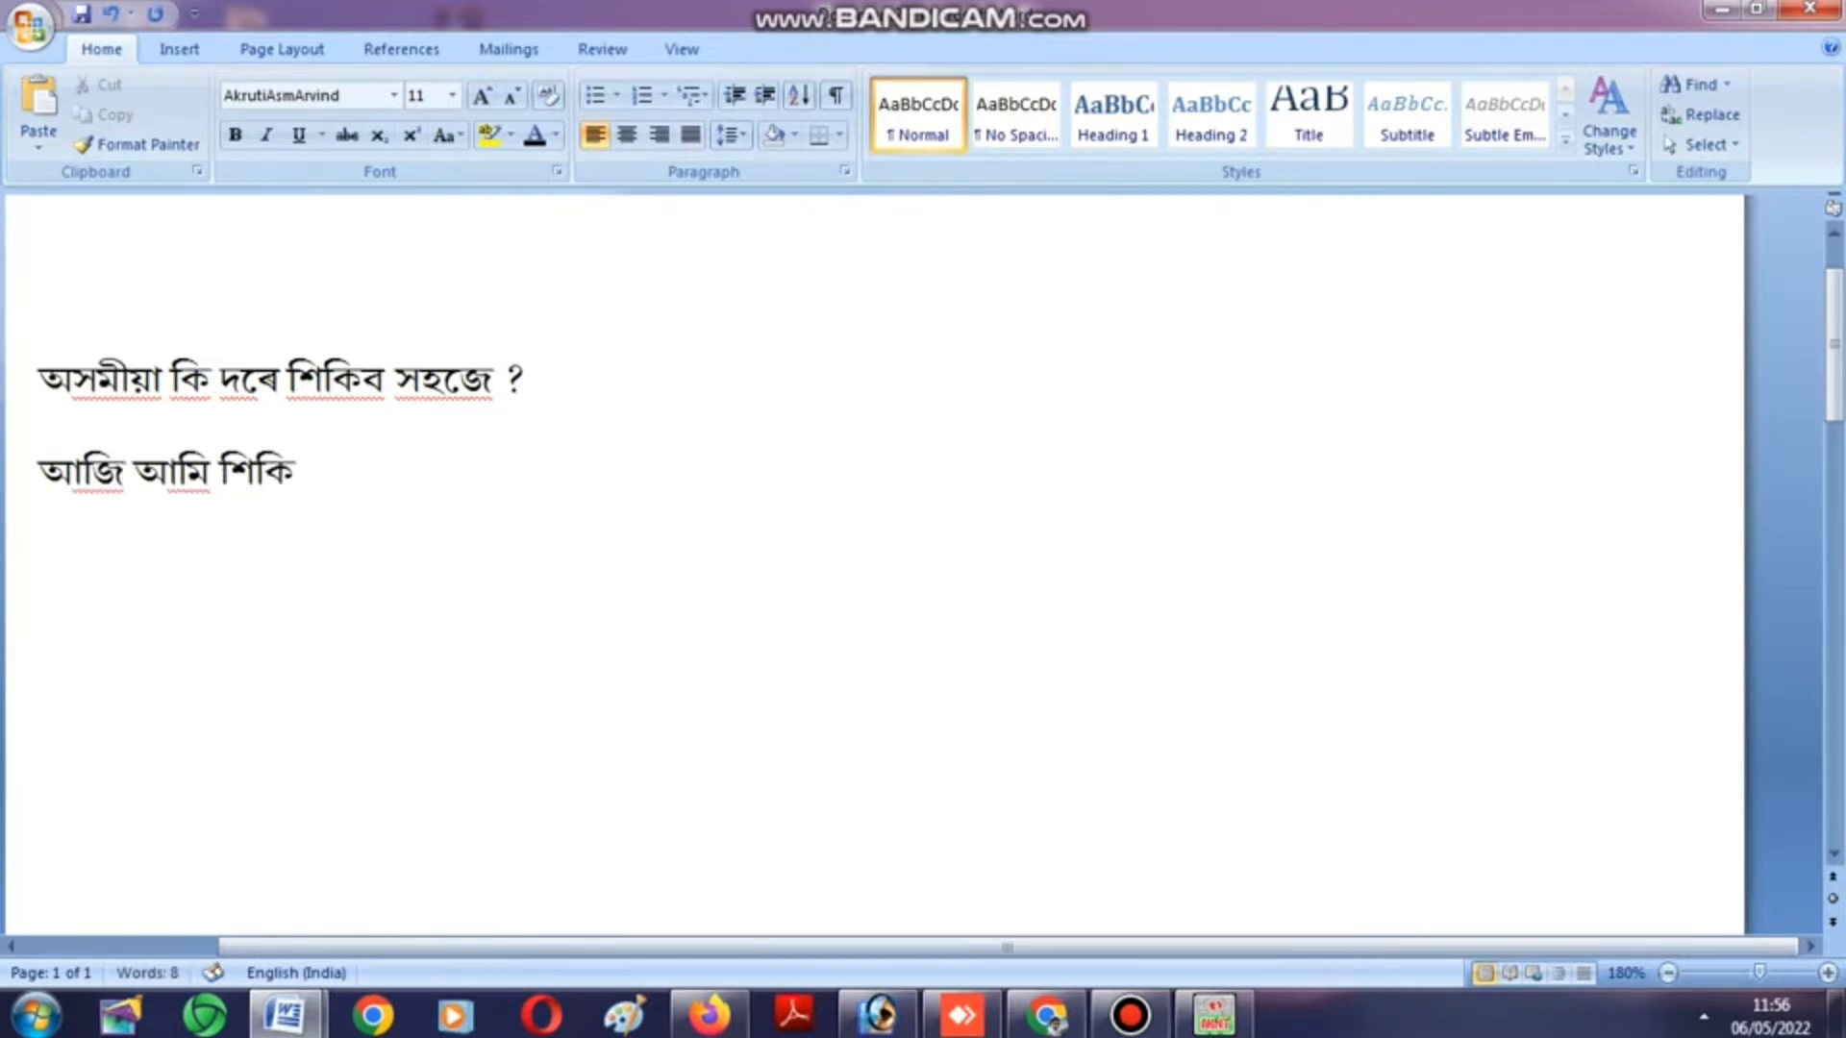
{"action": "type", "text": "ম অ"}
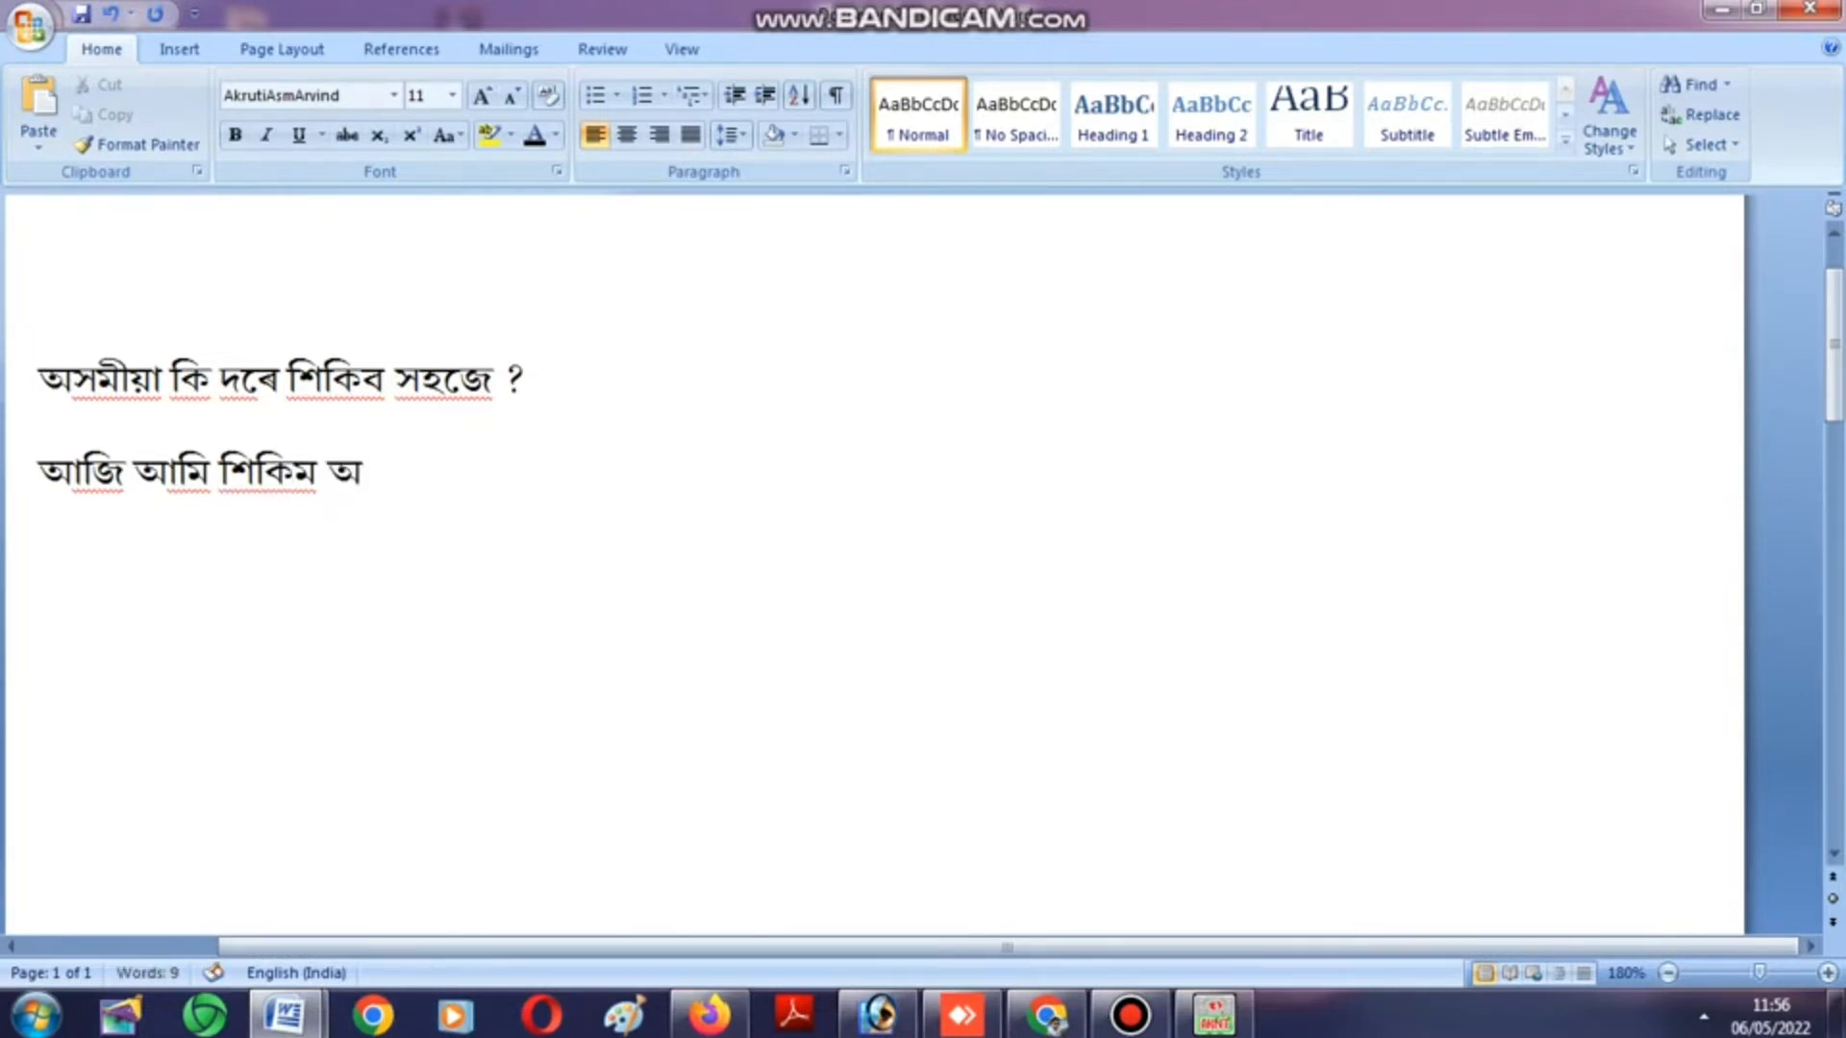
{"action": "type", "text": "সমীয়াত"}
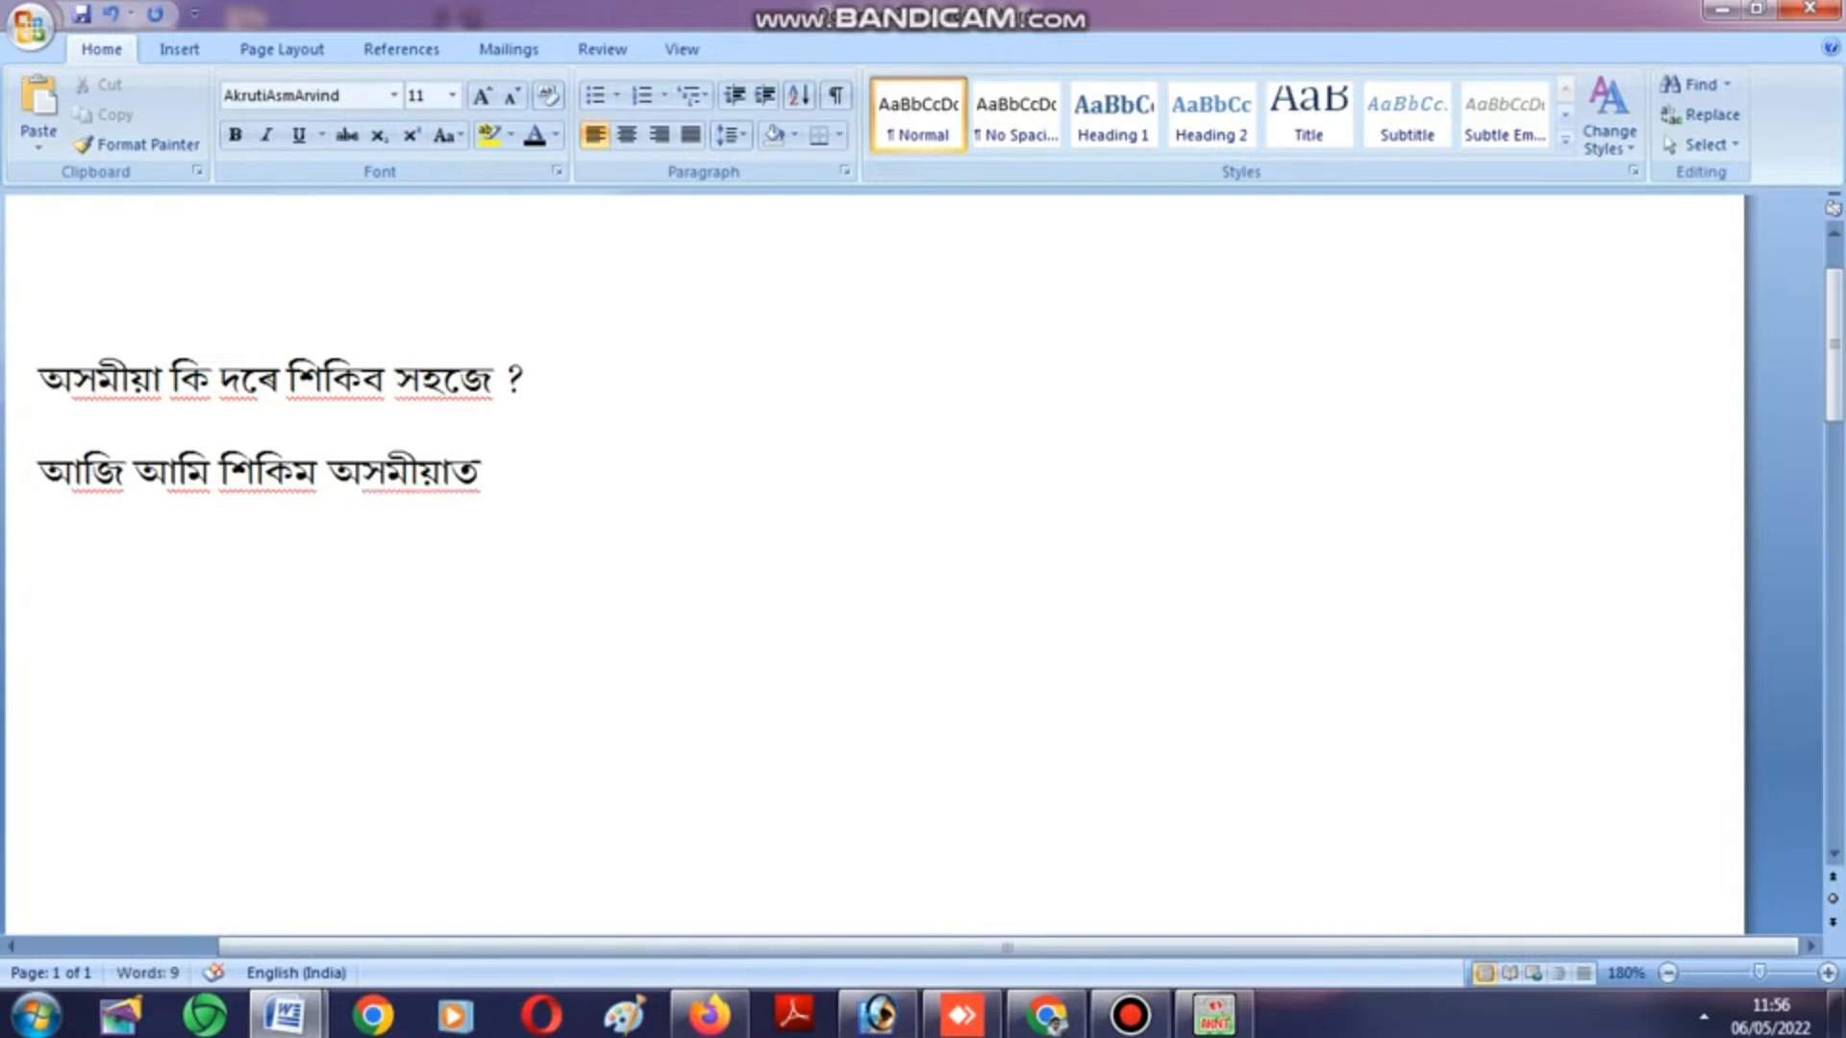
{"action": "type", "text": " কেনেদৰে লিশ"}
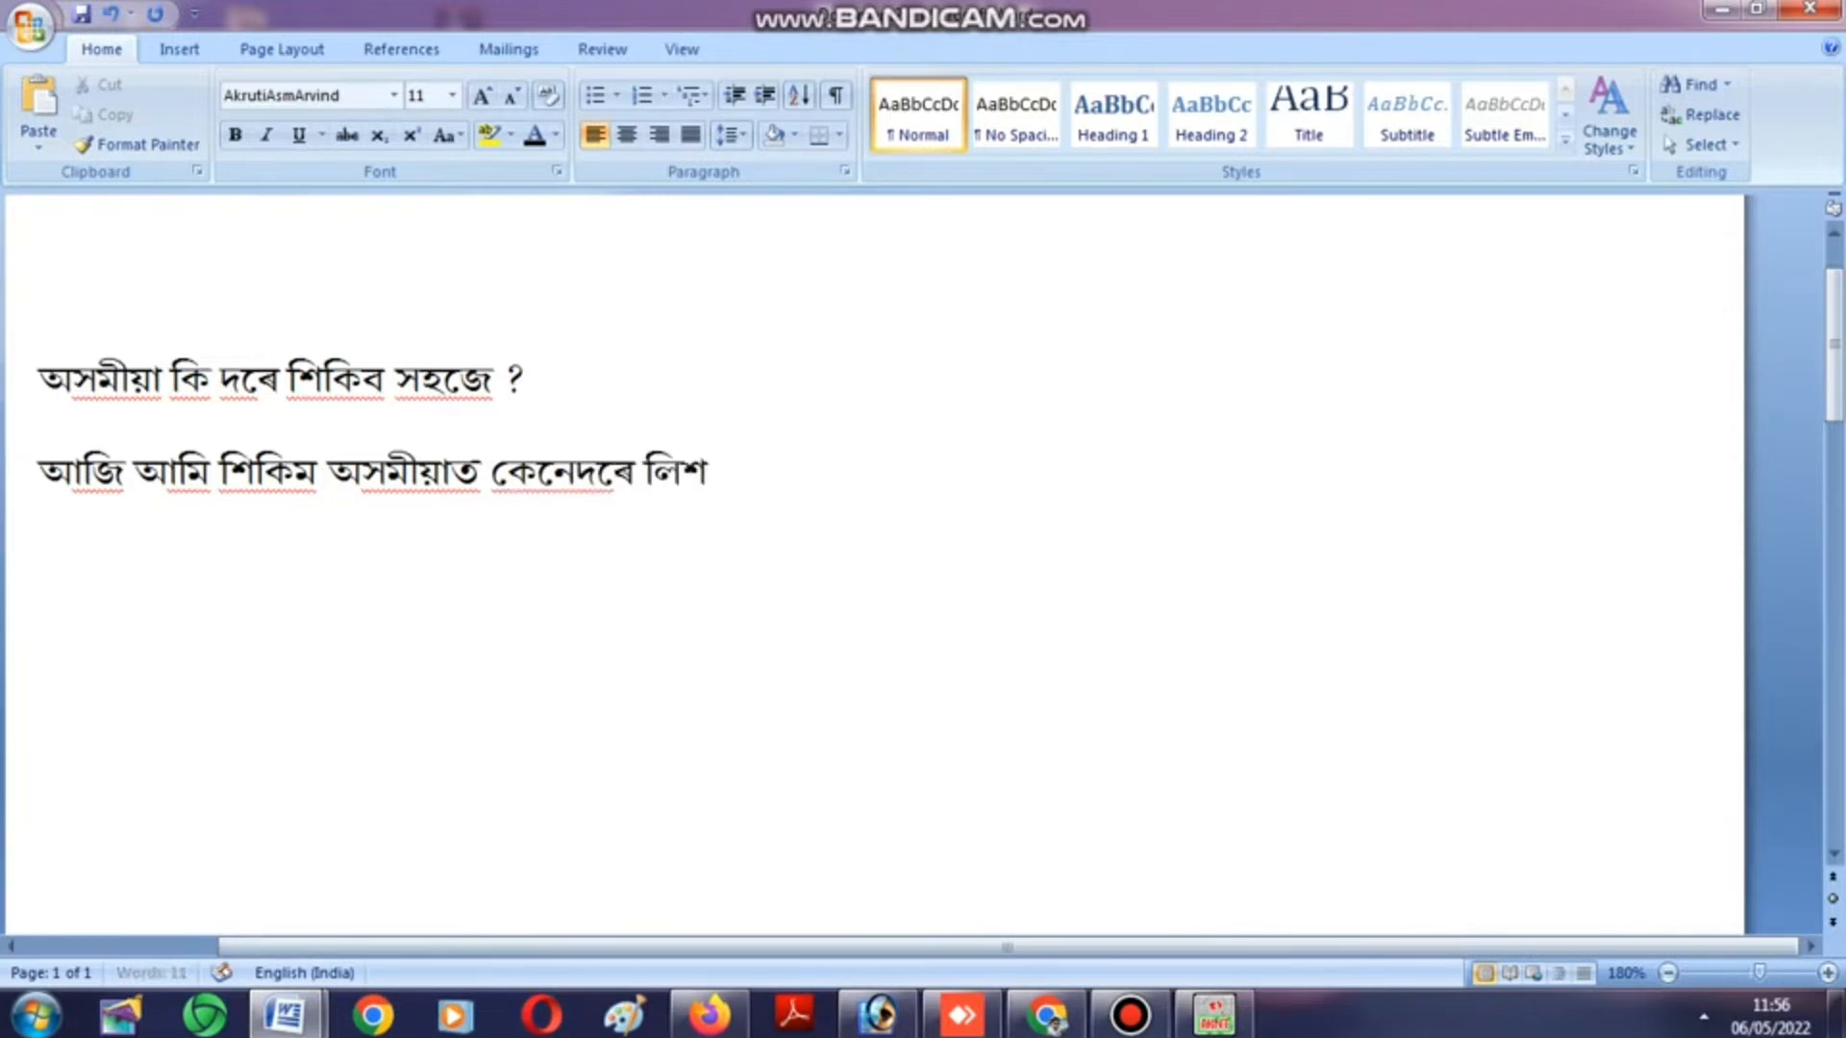
{"action": "key", "text": "BackSpace"}
{"action": "type", "text": "খিম "}
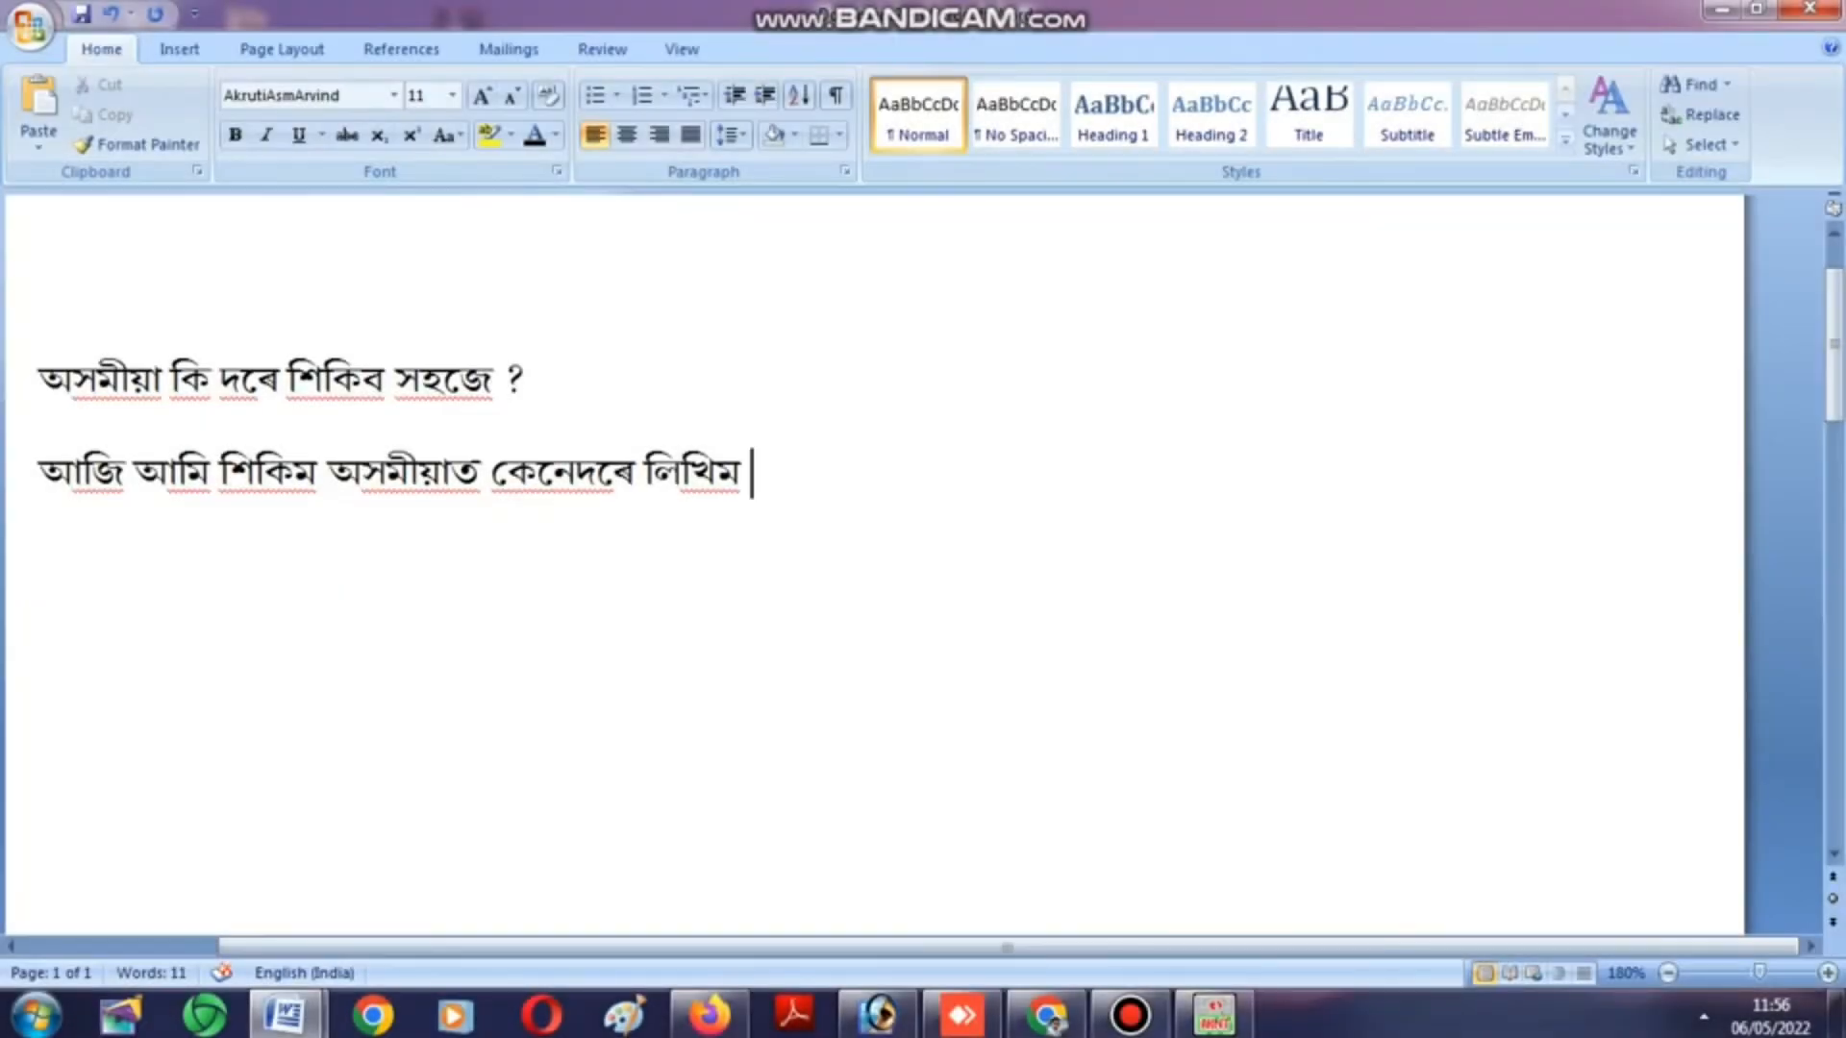
{"action": "type", "text": "................"}
{"action": "key", "text": "Return"}
Reduce the document window from full screen and place the Akruti keyboard layout window in the desktop's upper-right corner.
{"action": "left_click", "coordinate": [1758, 9]}
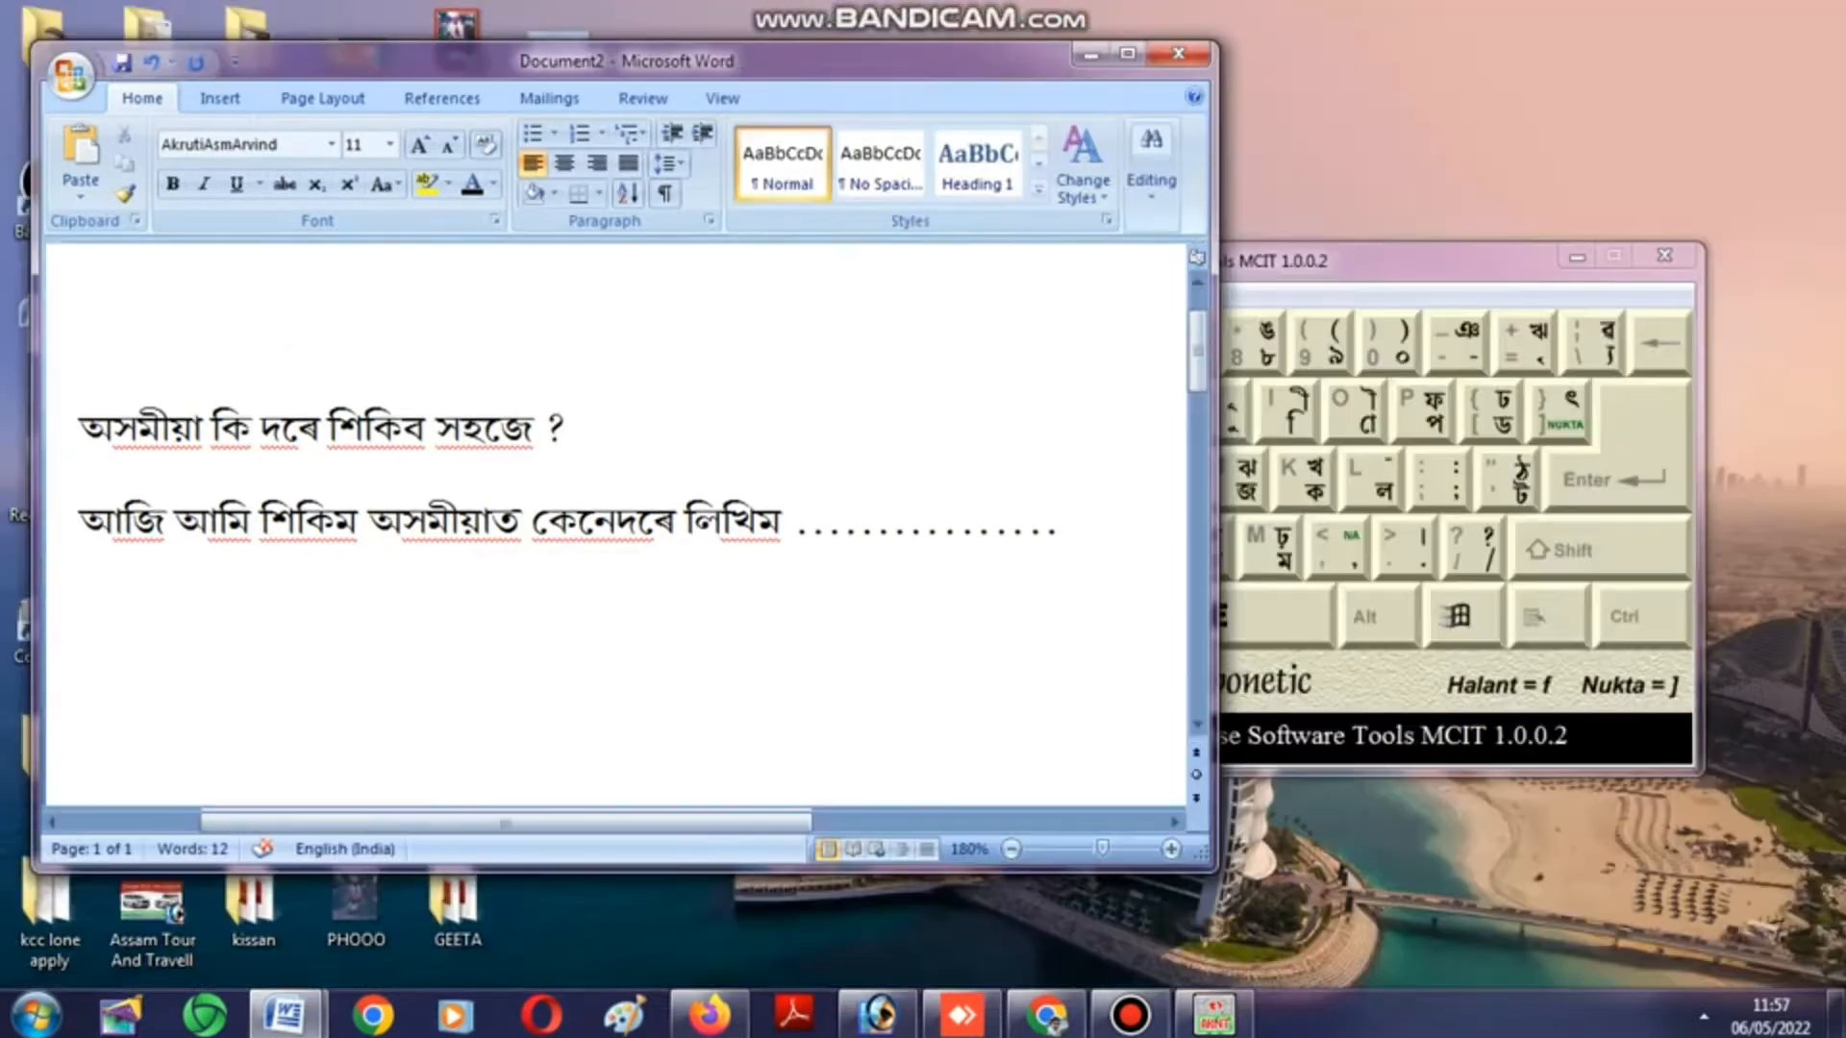
{"action": "left_click", "coordinate": [1422, 260]}
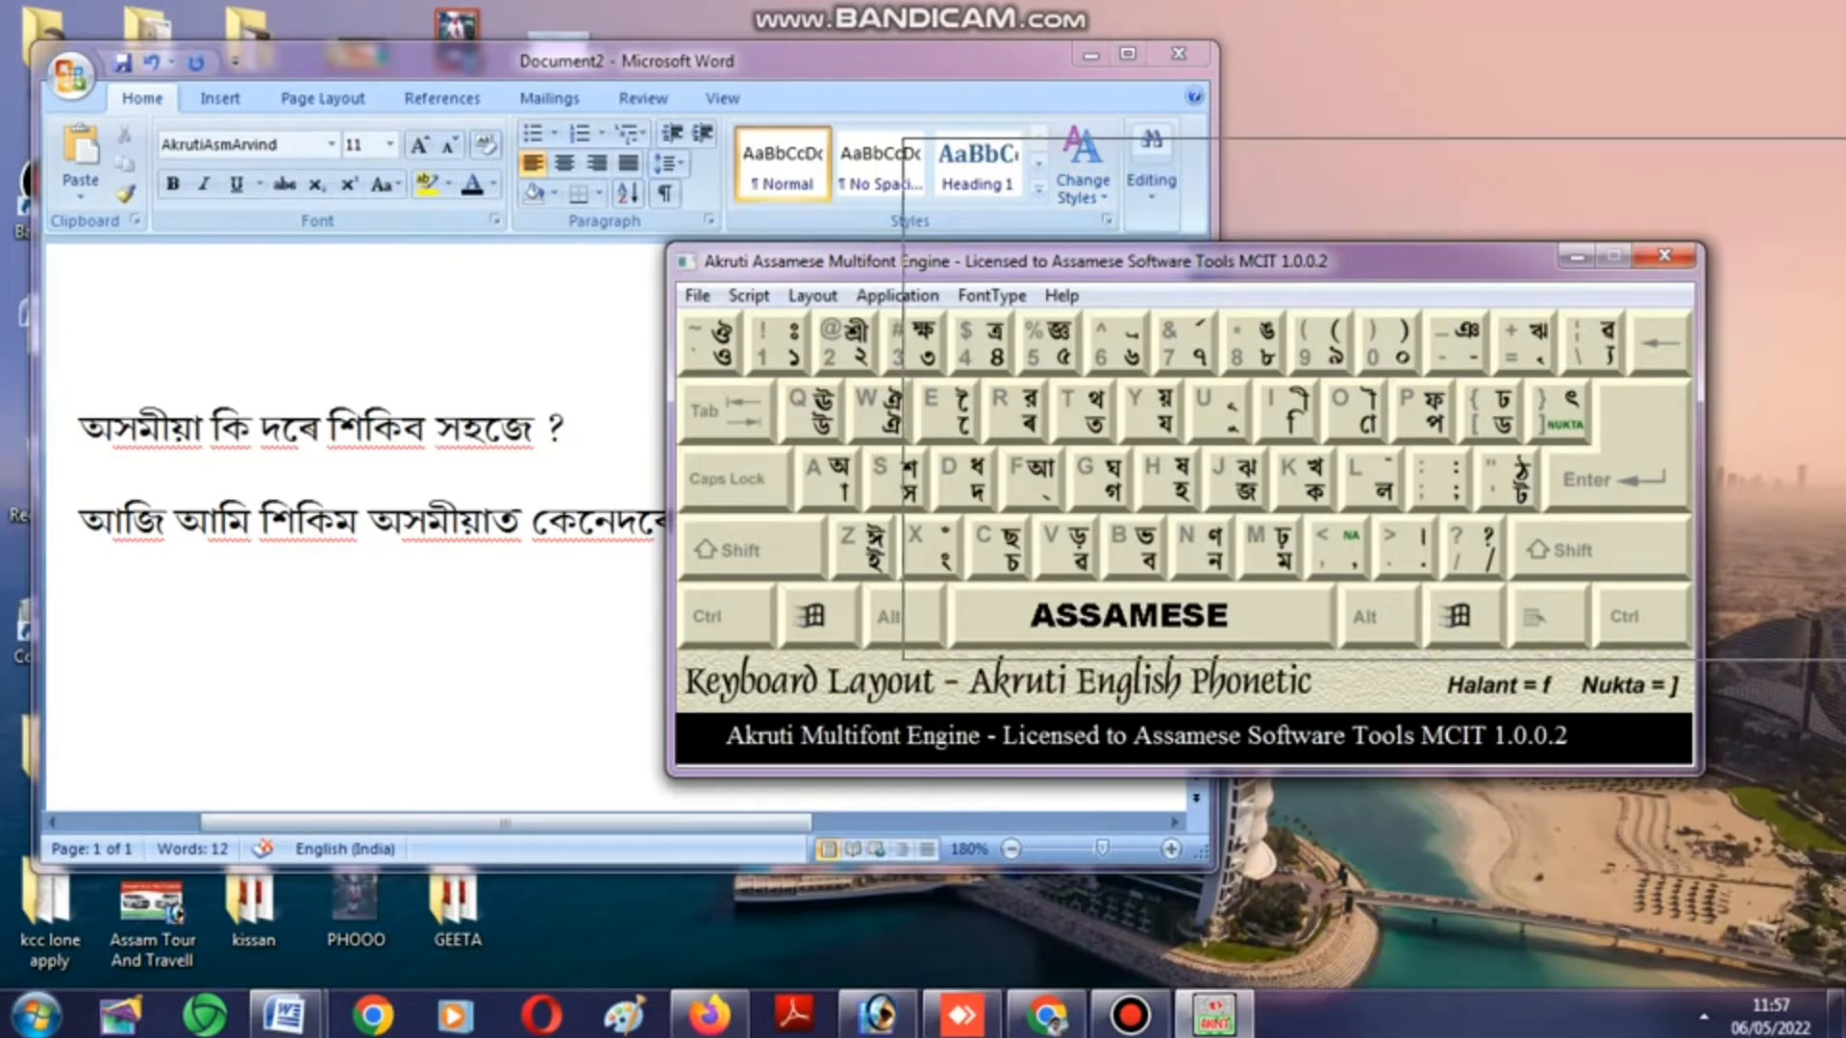
{"action": "left_click_drag", "start_coordinate": [1423, 261], "coordinate": [1517, 172]}
{"action": "left_click_drag", "start_coordinate": [884, 60], "coordinate": [970, 263]}
{"action": "left_click_drag", "start_coordinate": [1154, 173], "coordinate": [1199, 10]}
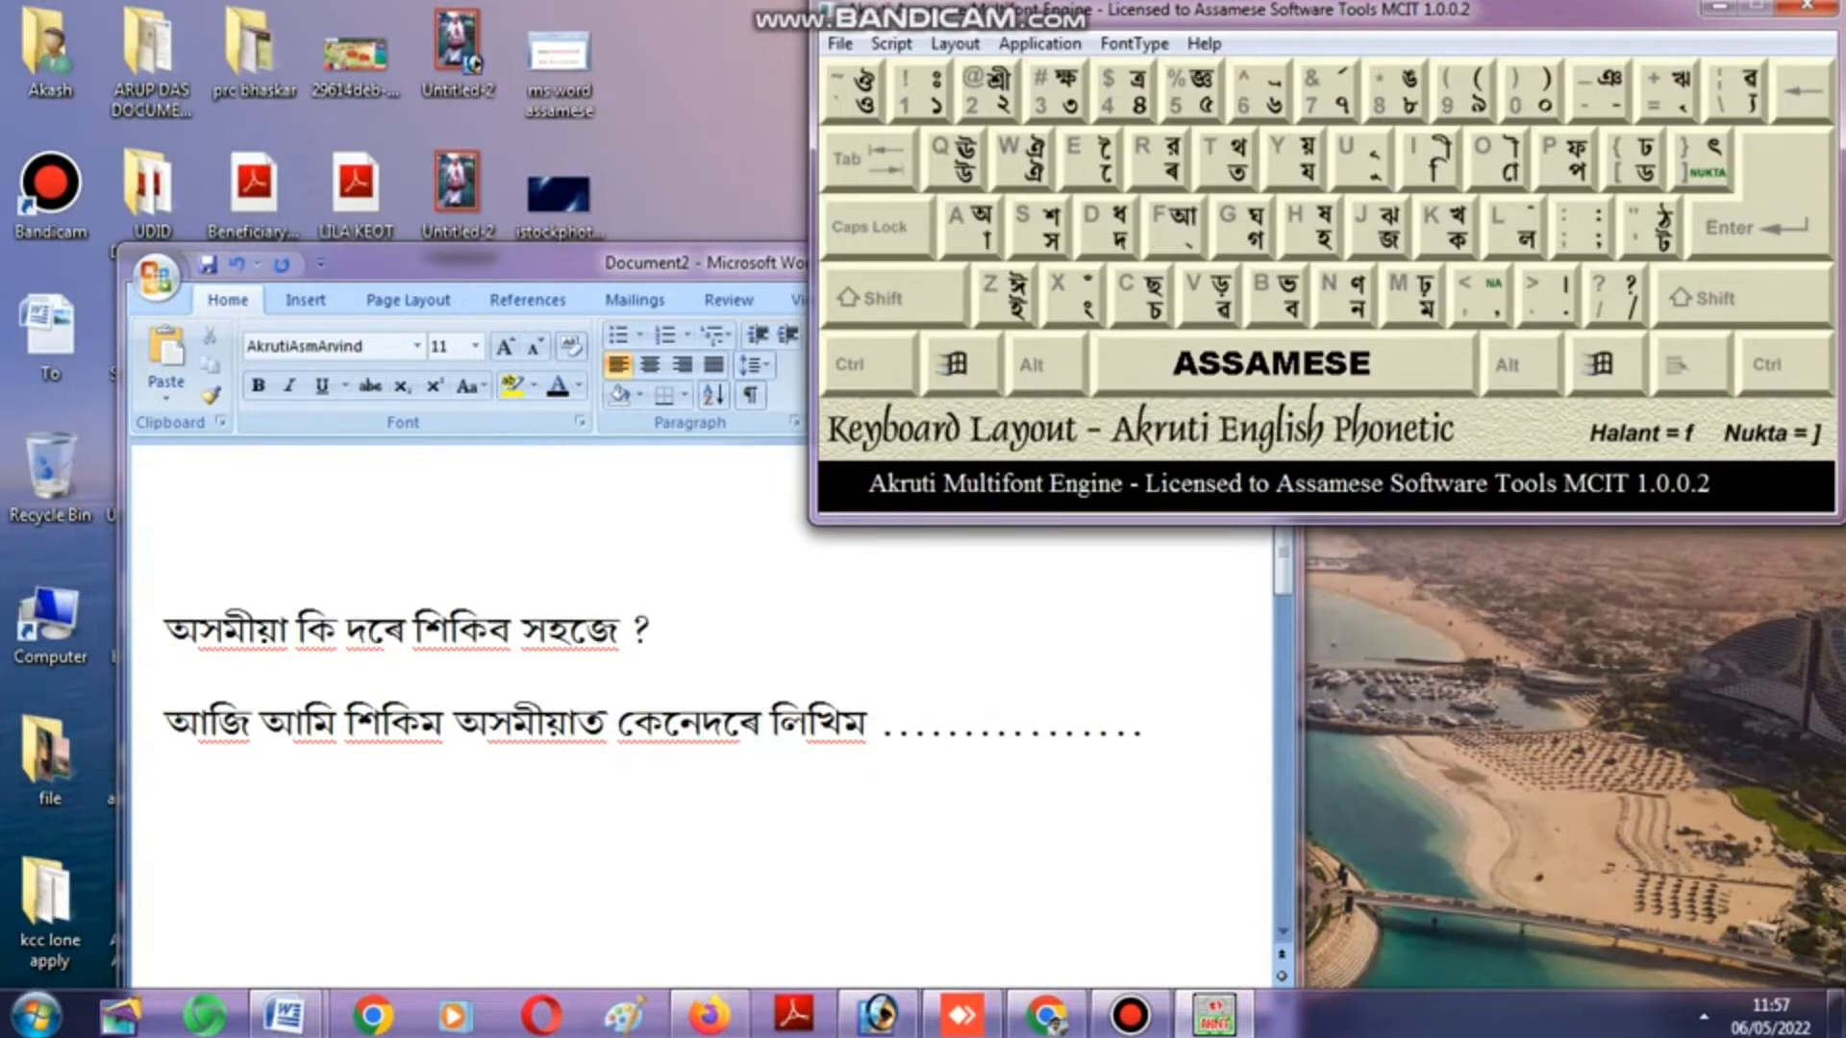
Resize and move the document window to the desktop's lower-left area, with its text in view beside the keyboard layout.
{"action": "left_click", "coordinate": [961, 817]}
{"action": "left_click_drag", "start_coordinate": [1302, 246], "coordinate": [1169, 472]}
{"action": "left_click_drag", "start_coordinate": [971, 492], "coordinate": [809, 302]}
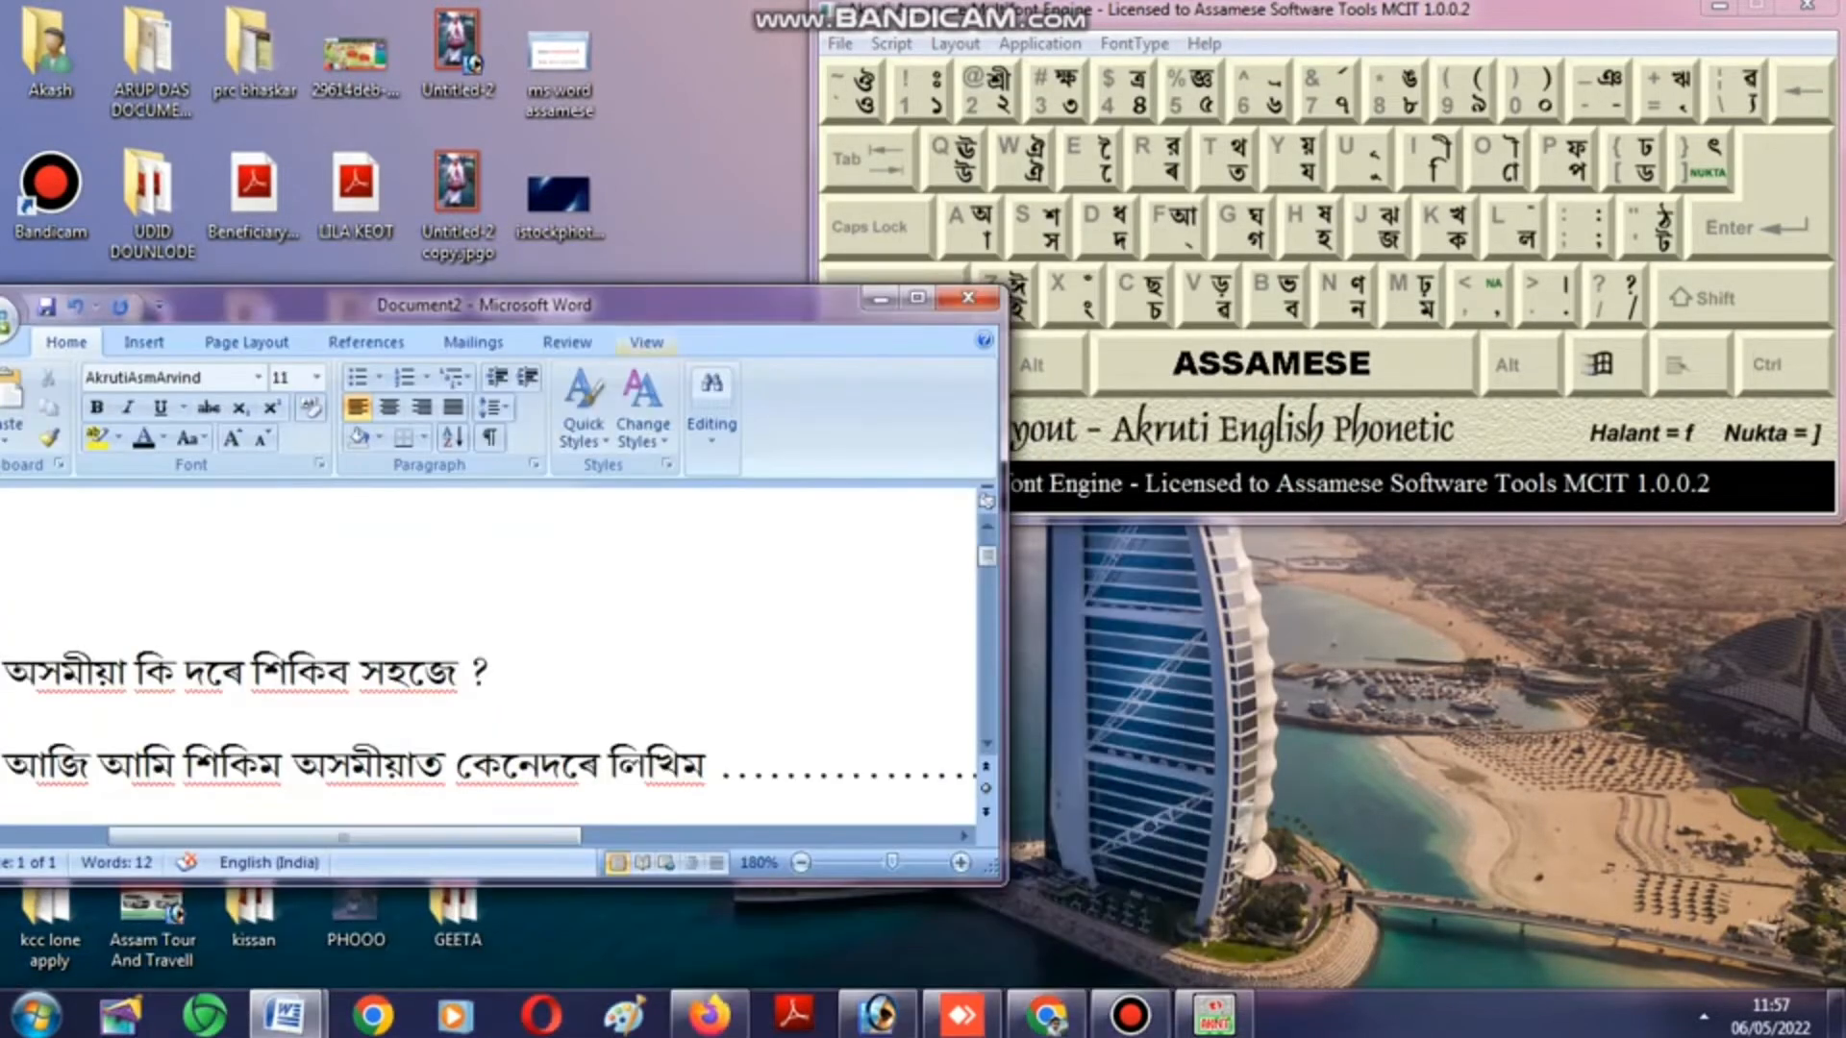
{"action": "left_click_drag", "start_coordinate": [1003, 877], "coordinate": [1159, 964]}
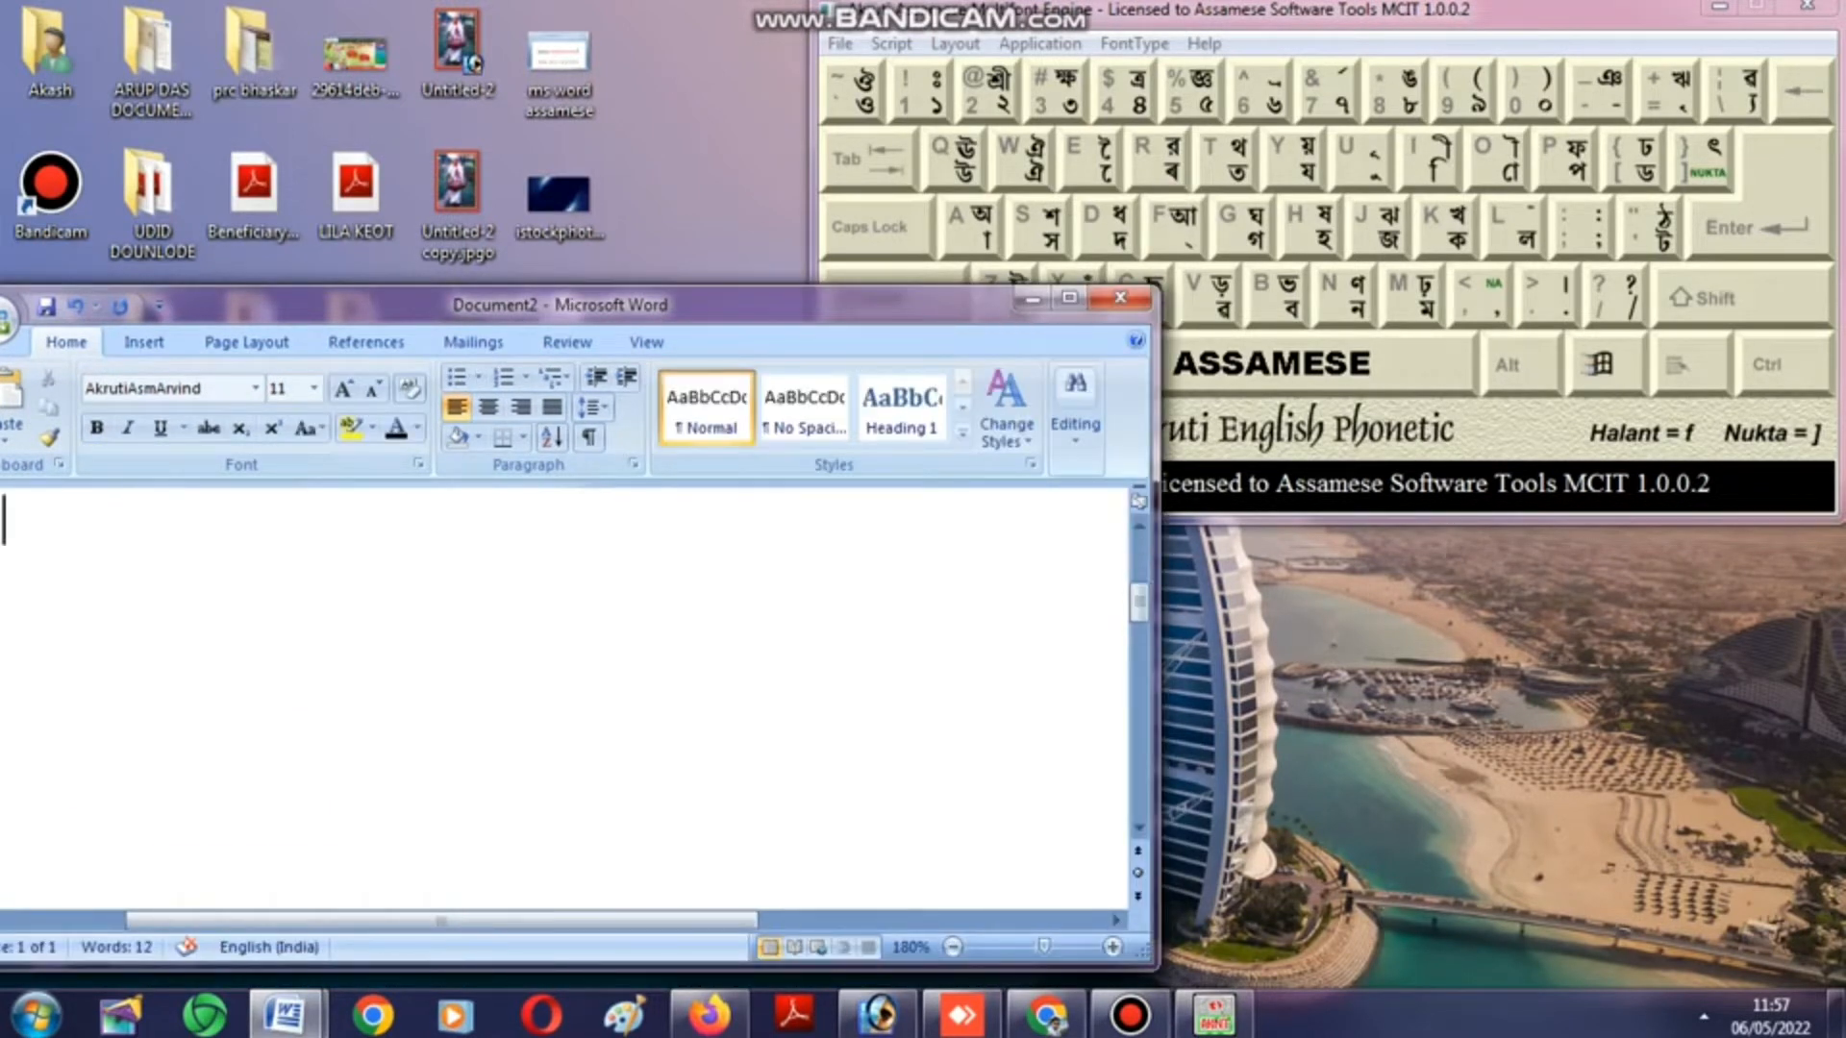
{"action": "left_click_drag", "start_coordinate": [441, 921], "coordinate": [328, 921]}
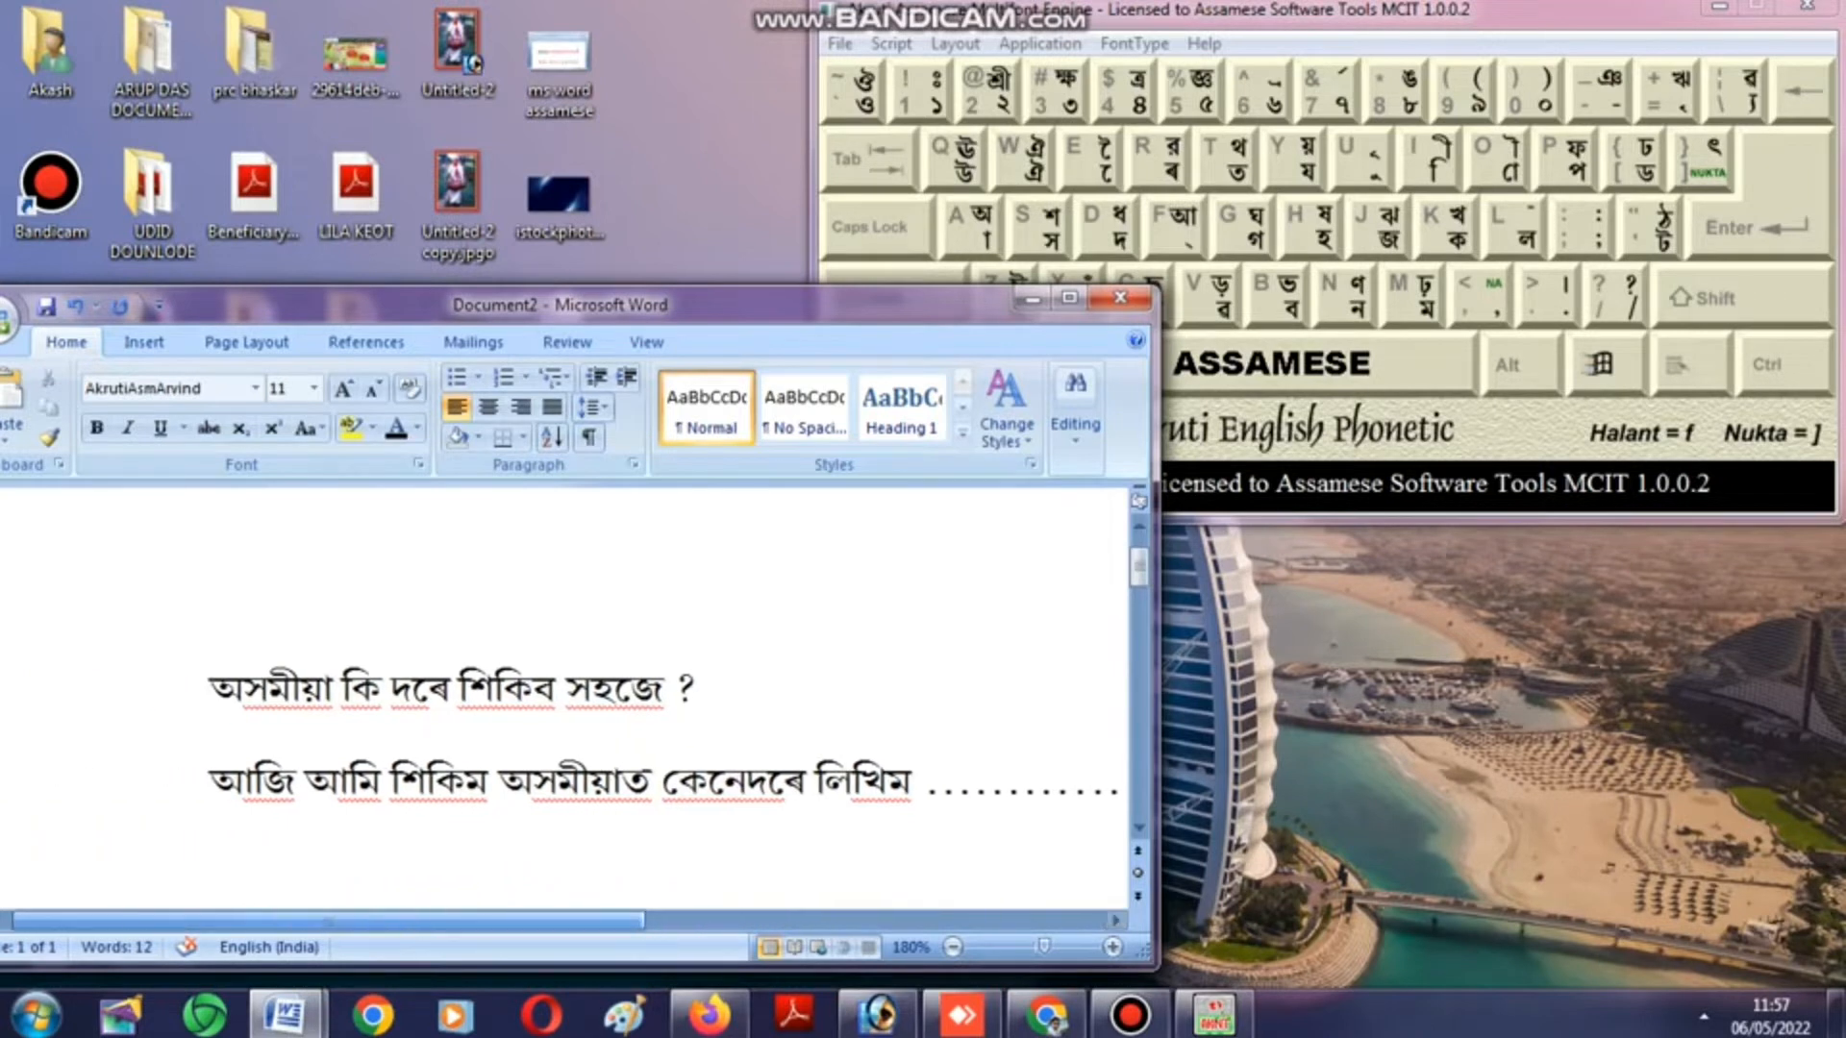
{"action": "scroll", "coordinate": [576, 711], "scroll_direction": "down", "scroll_amount": 1}
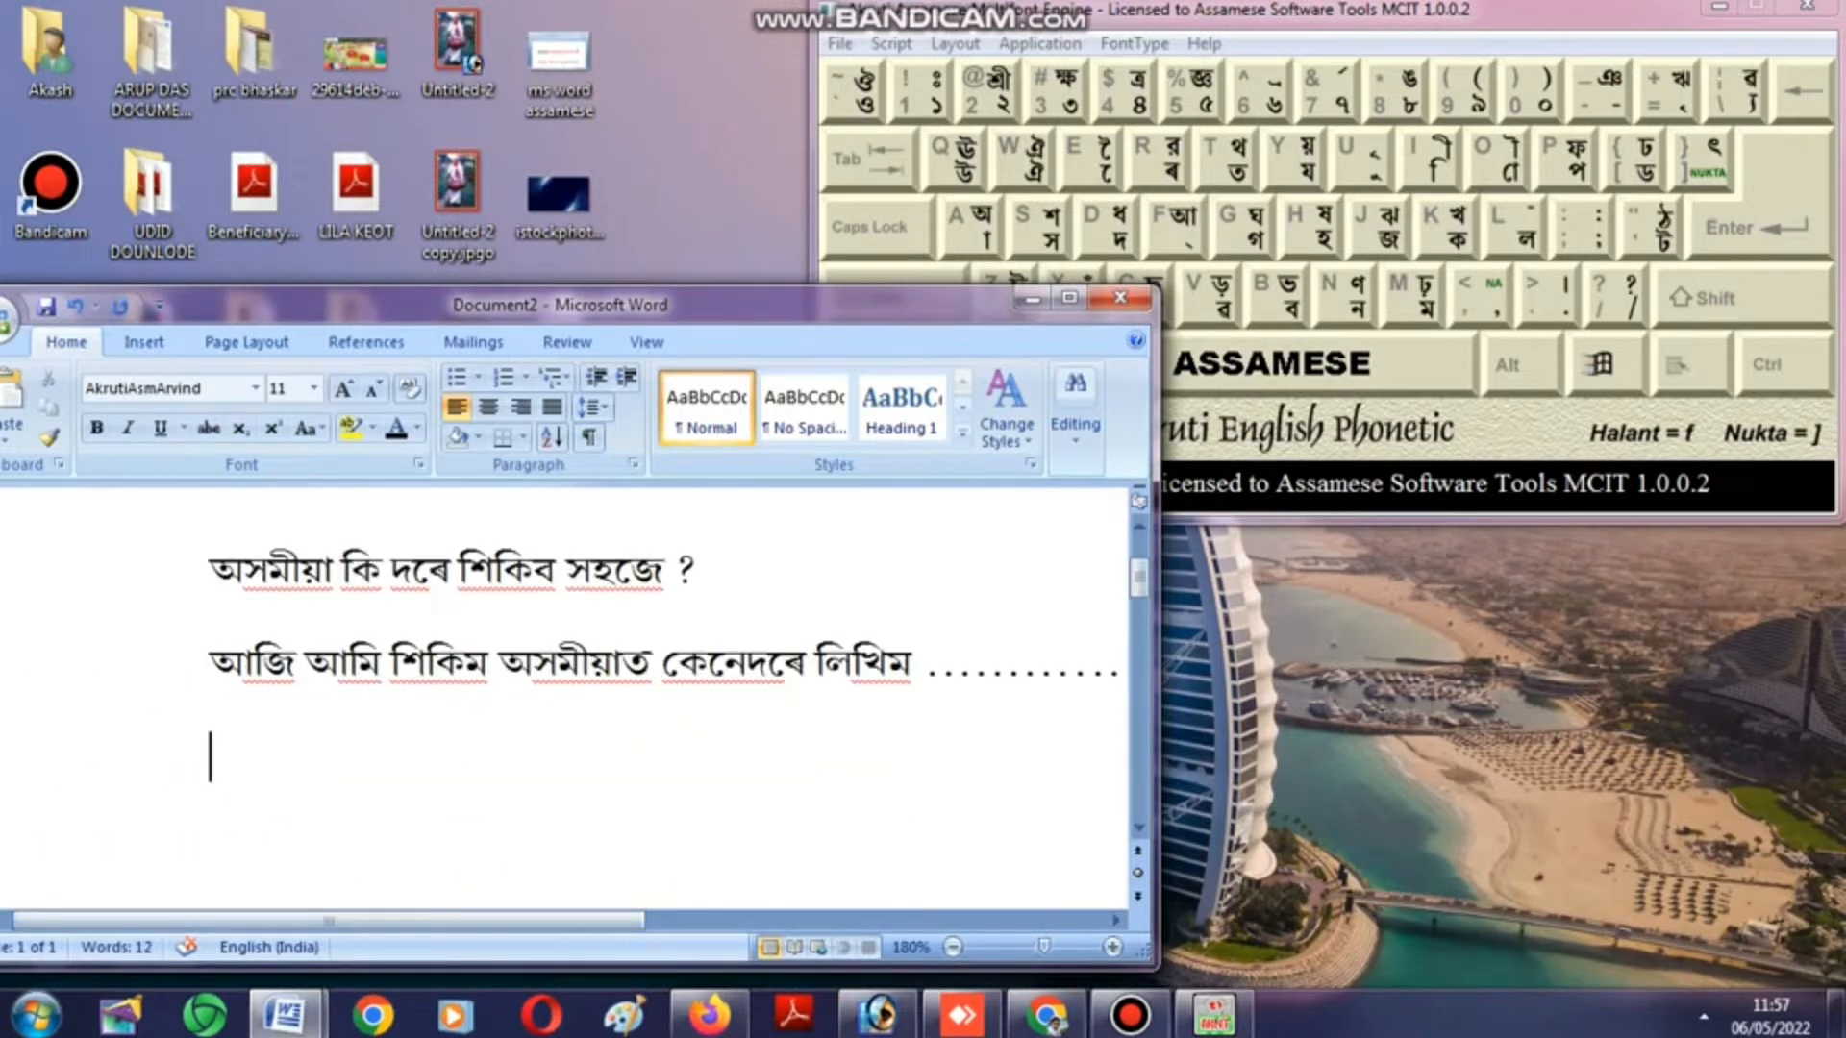
Begin a conjunct breakdown below the second sentence with "শ্ৰী =শ+ৰ".
{"action": "type", "text": "শ্ৰী="}
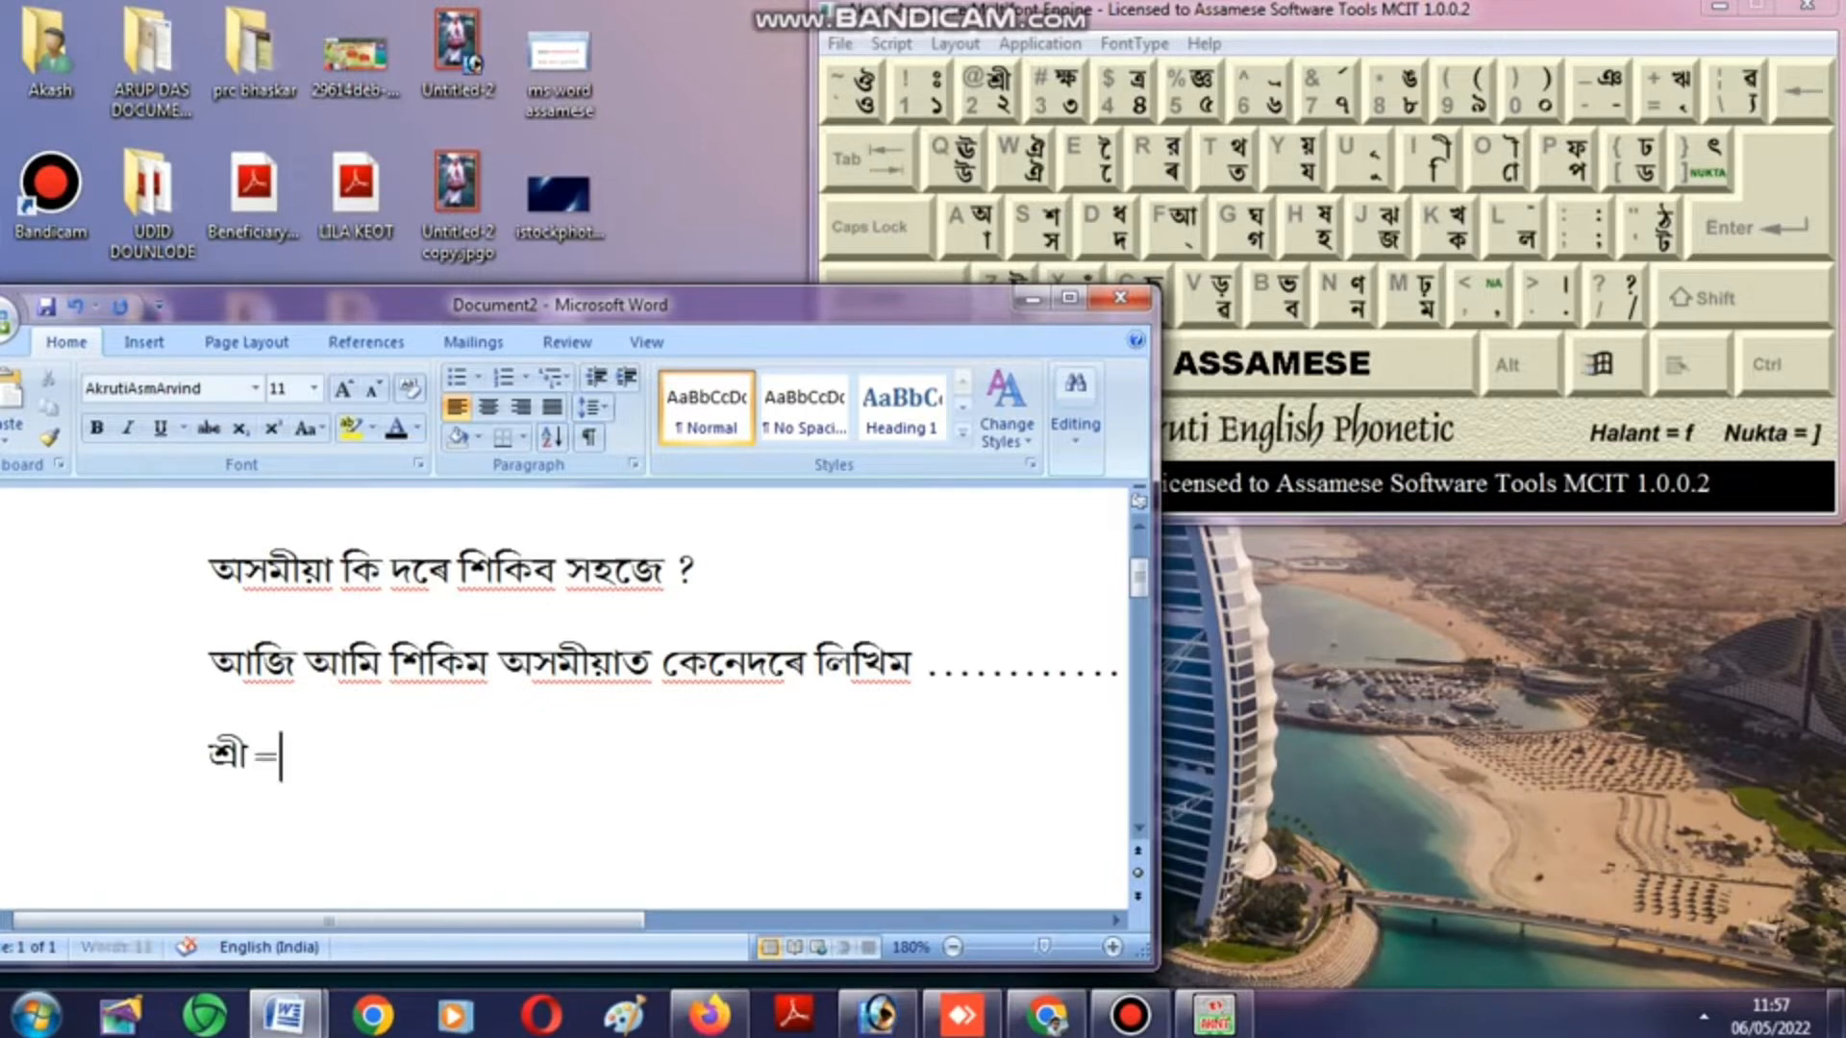
{"action": "type", "text": "শ+"}
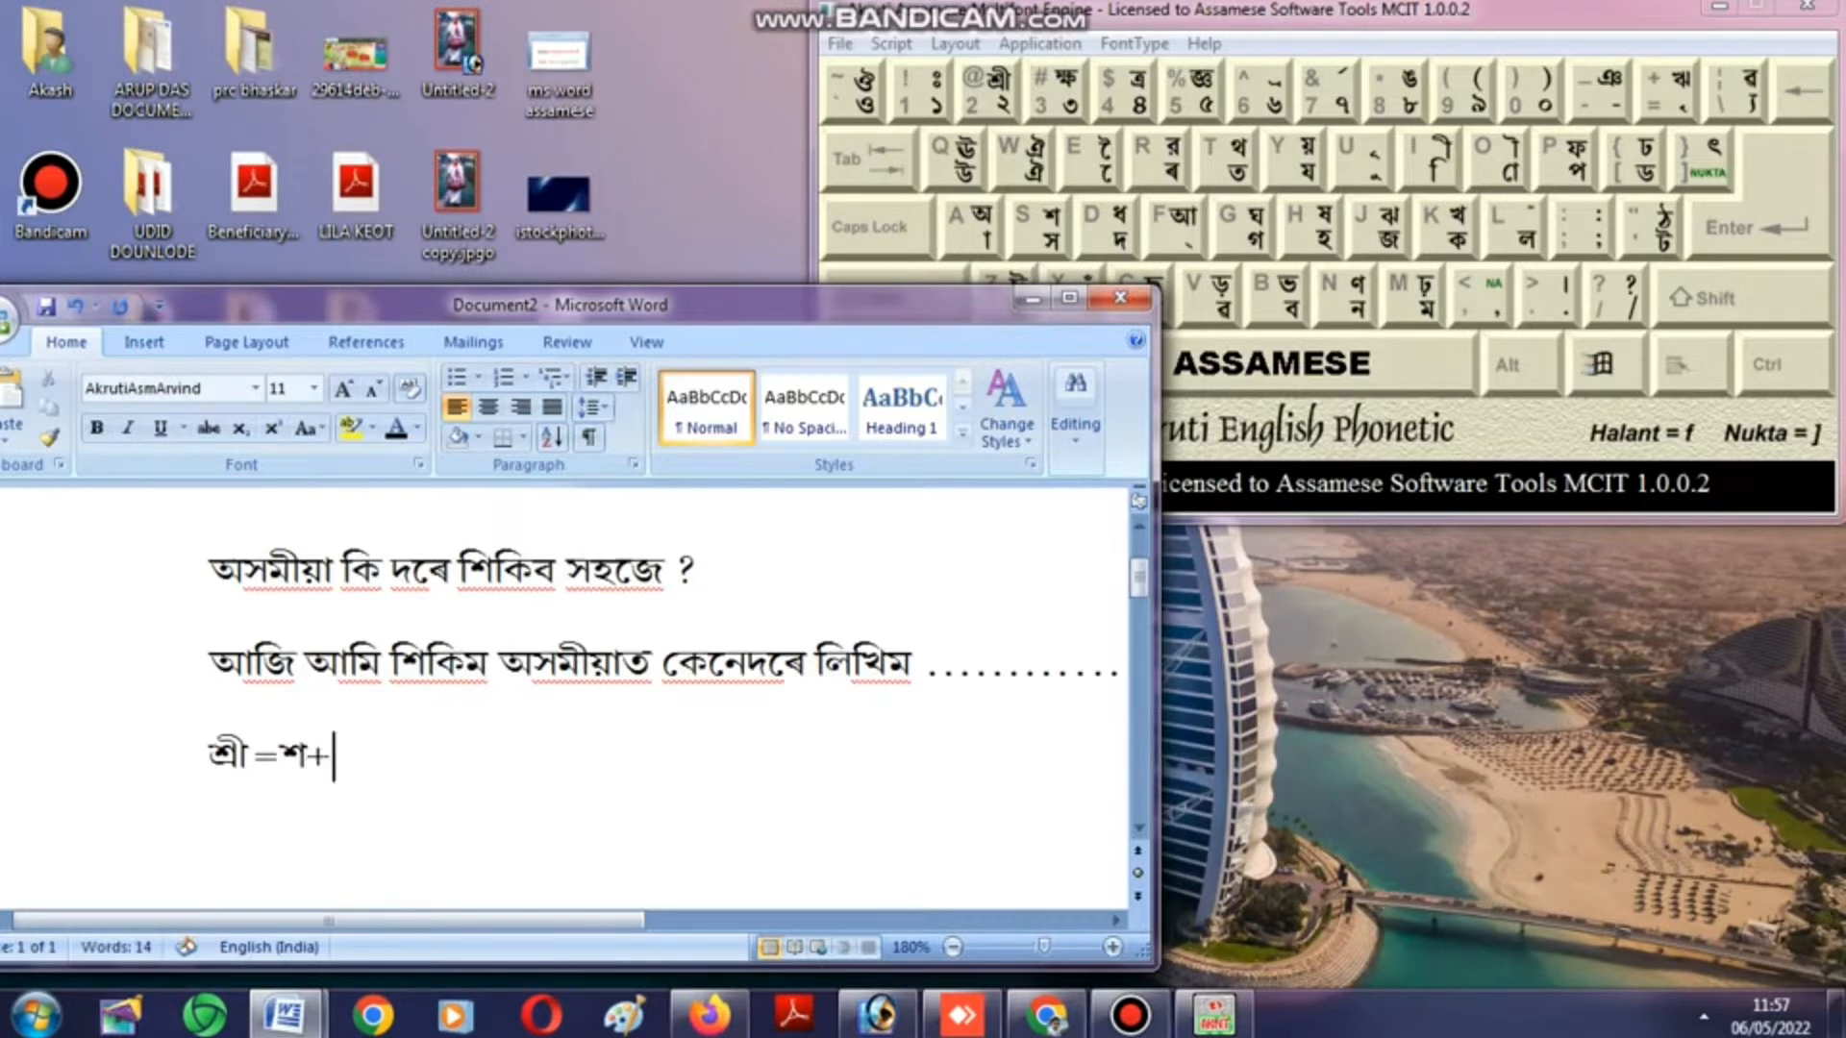
{"action": "type", "text": "ৰ"}
Add "+ ী" as the last component of the শ্ৰী breakdown.
{"action": "type", "text": "="}
{"action": "key", "text": "BackSpace"}
{"action": "type", "text": "+ী"}
{"action": "key", "text": "BackSpace"}
{"action": "key", "text": "BackSpace"}
{"action": "type", "text": "+"}
{"action": "key", "text": "BackSpace"}
{"action": "type", "text": "+"}
{"action": "key", "text": "BackSpace"}
{"action": "type", "text": "ী"}
{"action": "key", "text": "BackSpace"}
{"action": "type", "text": "+"}
{"action": "type", "text": " I"}
End the শ্ৰী breakdown line with seven dots and start a new line.
{"action": "type", "text": " ="}
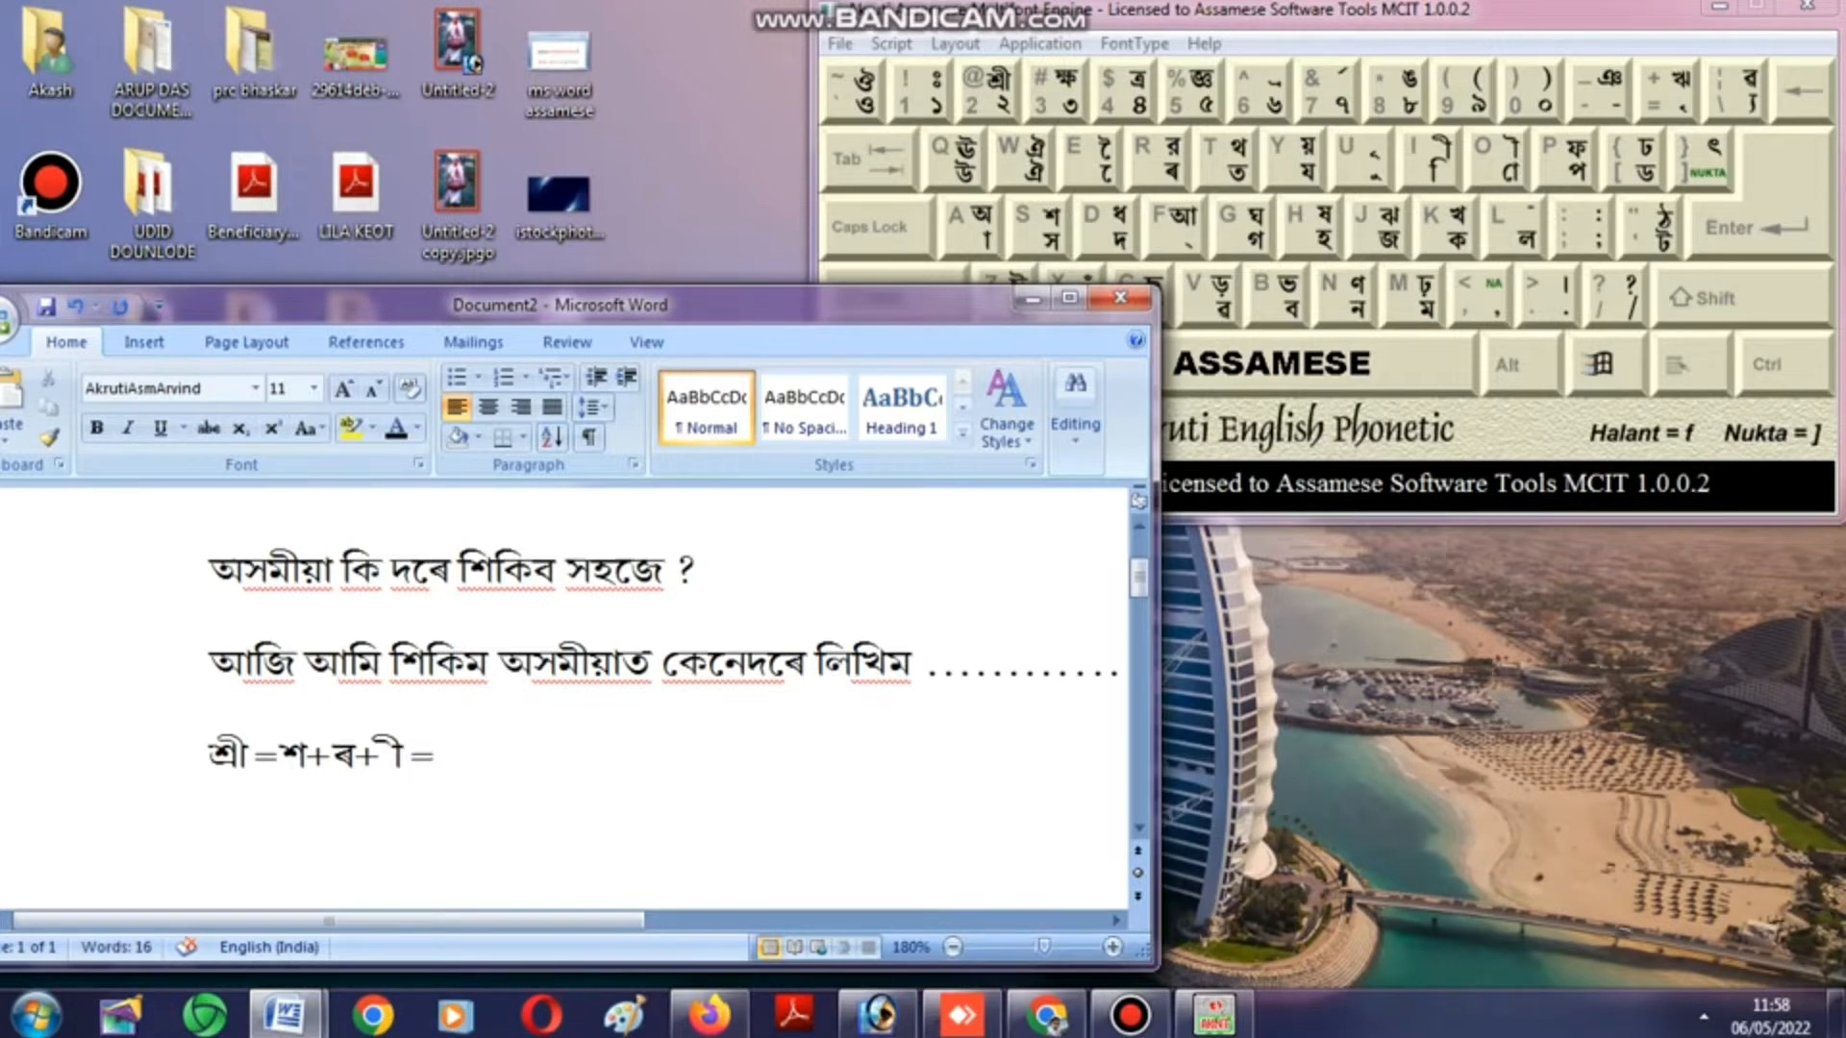
{"action": "key", "text": "BackSpace"}
{"action": "type", "text": "......."}
{"action": "key", "text": "Return"}
{"action": "scroll", "coordinate": [577, 701], "scroll_direction": "down", "scroll_amount": 1}
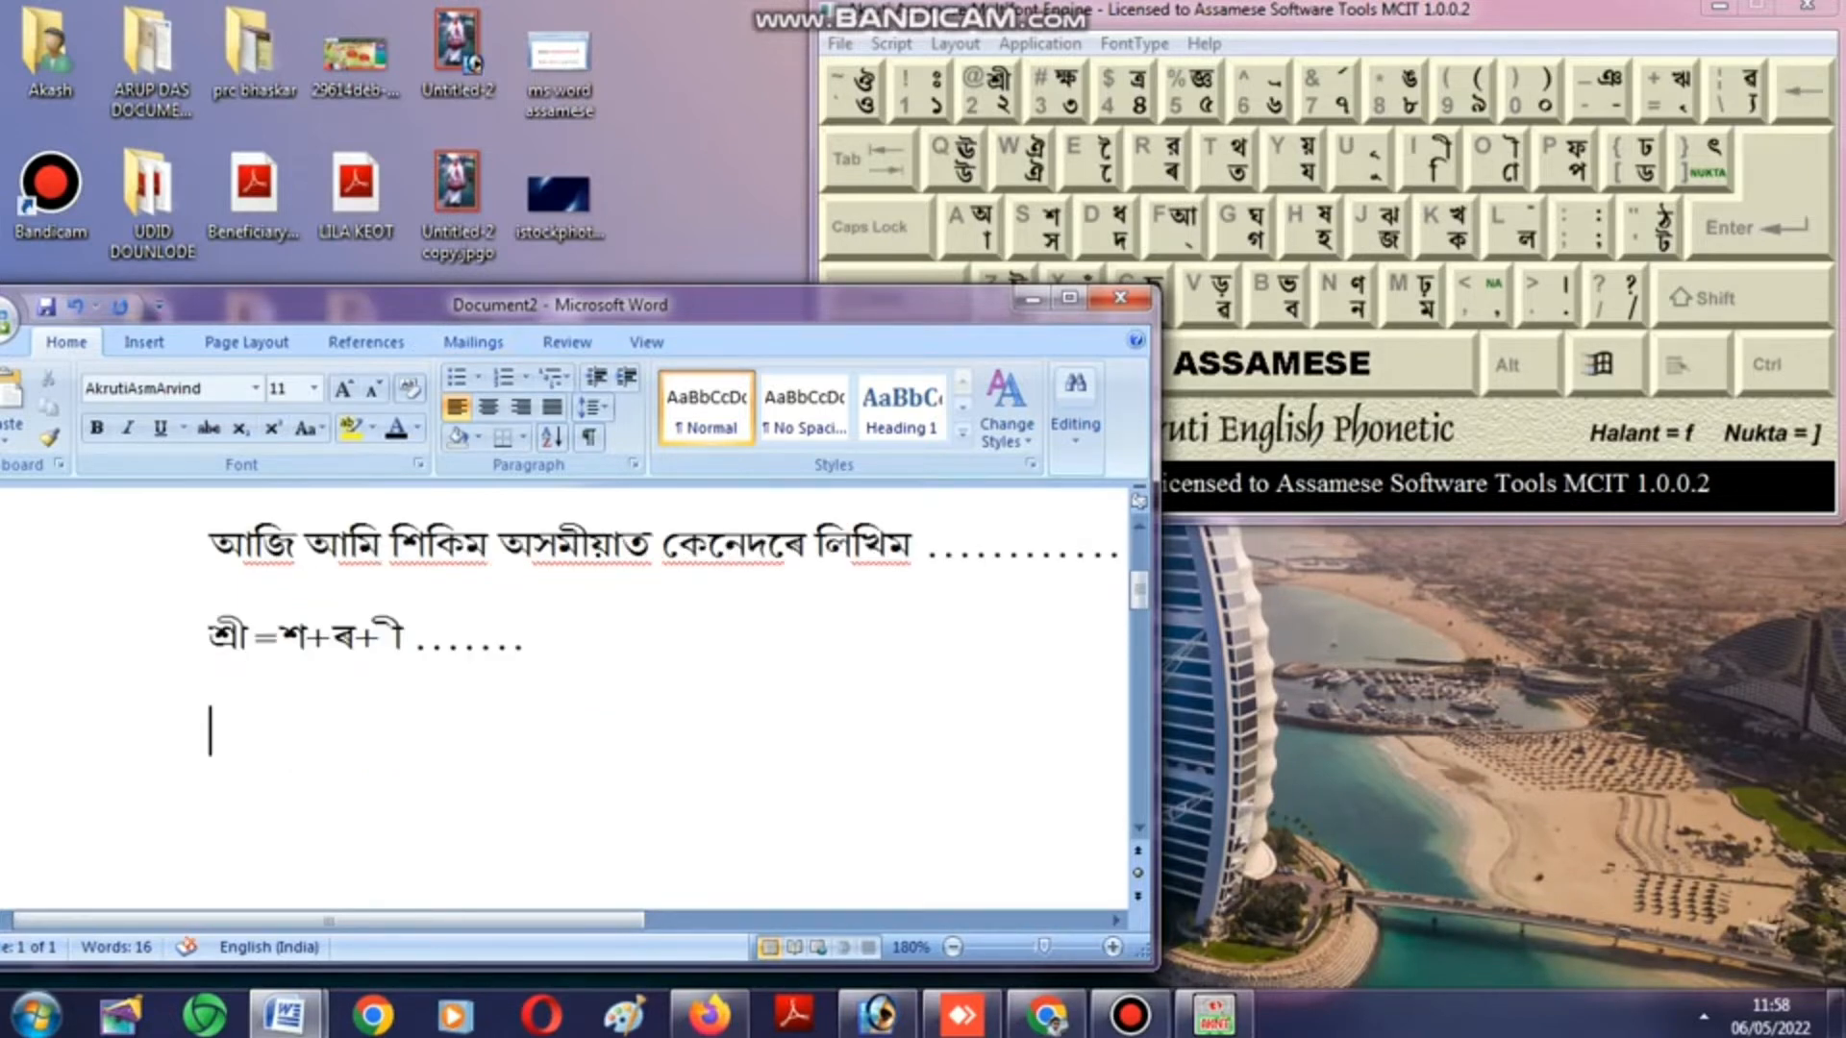
Maximize the document window and write the conjunct example "ক+ক=ক্ক" below the শ্ৰী line.
{"action": "key", "text": "super+Up"}
{"action": "type", "text": "দ"}
{"action": "key", "text": "BackSpace"}
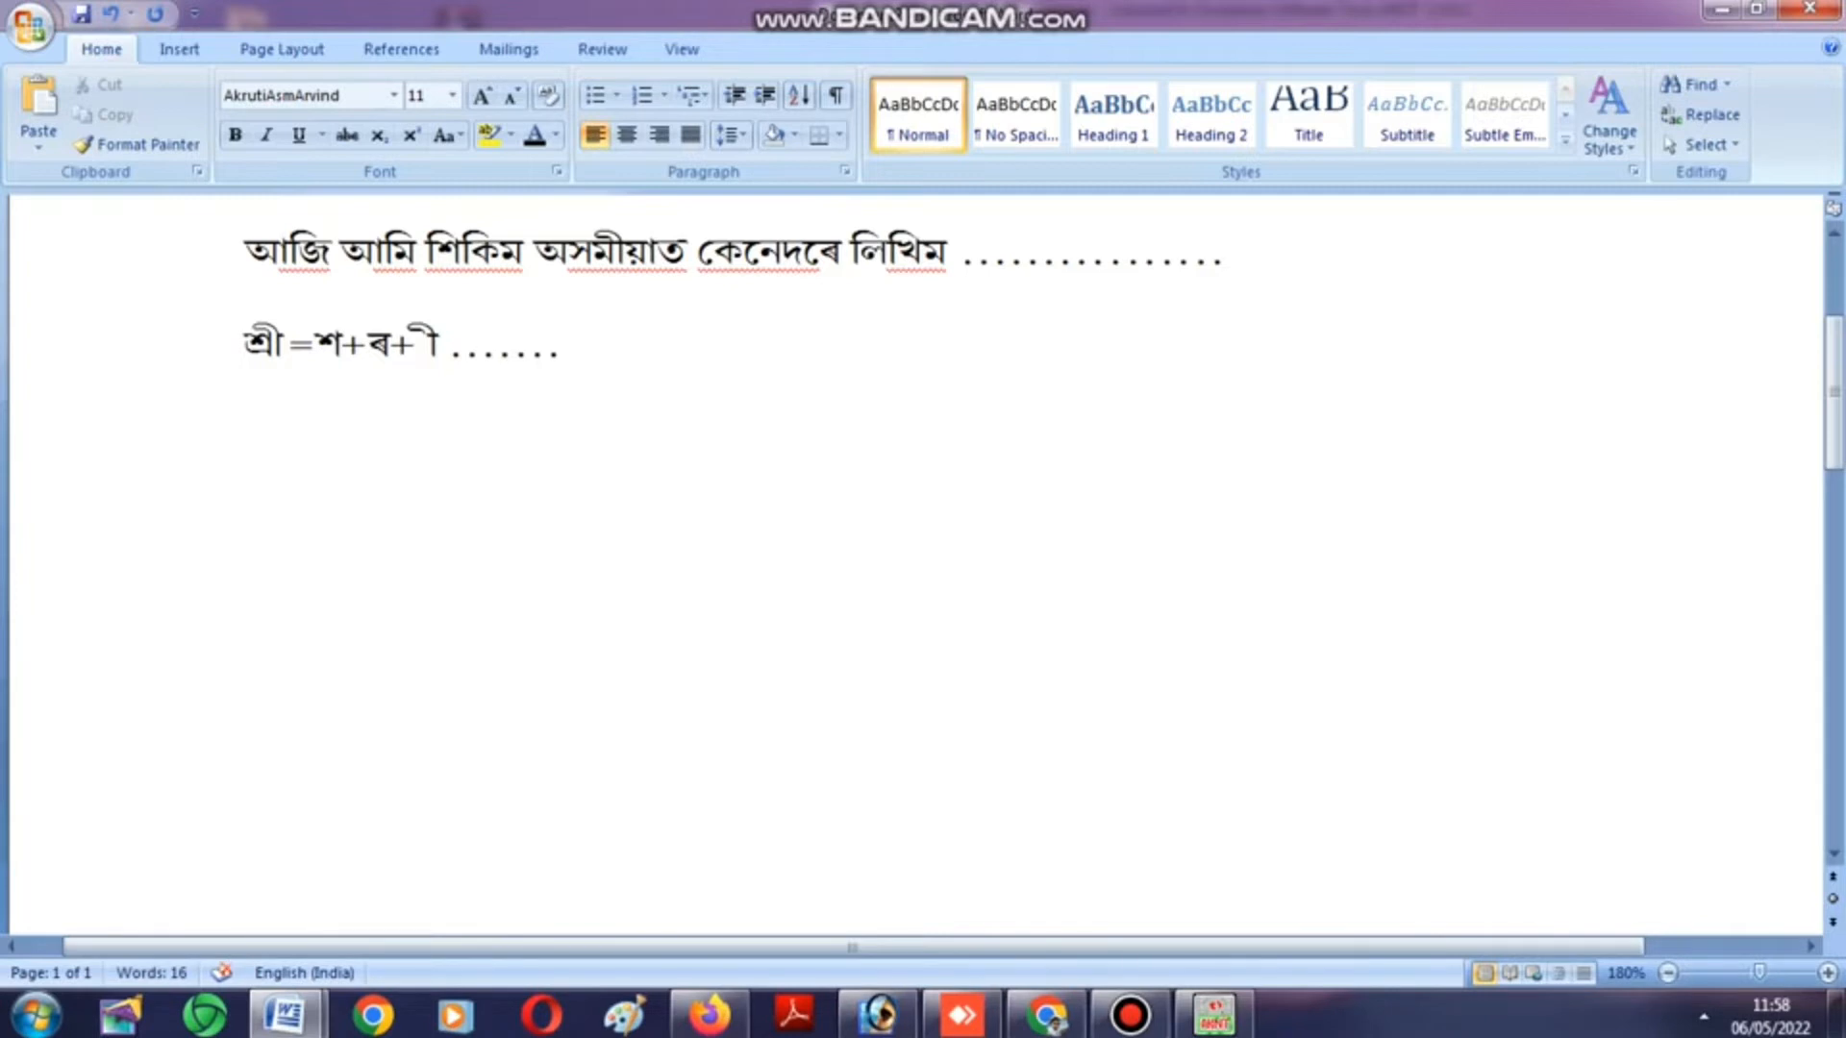
{"action": "type", "text": "ক+ক+"}
{"action": "key", "text": "BackSpace"}
{"action": "type", "text": "="}
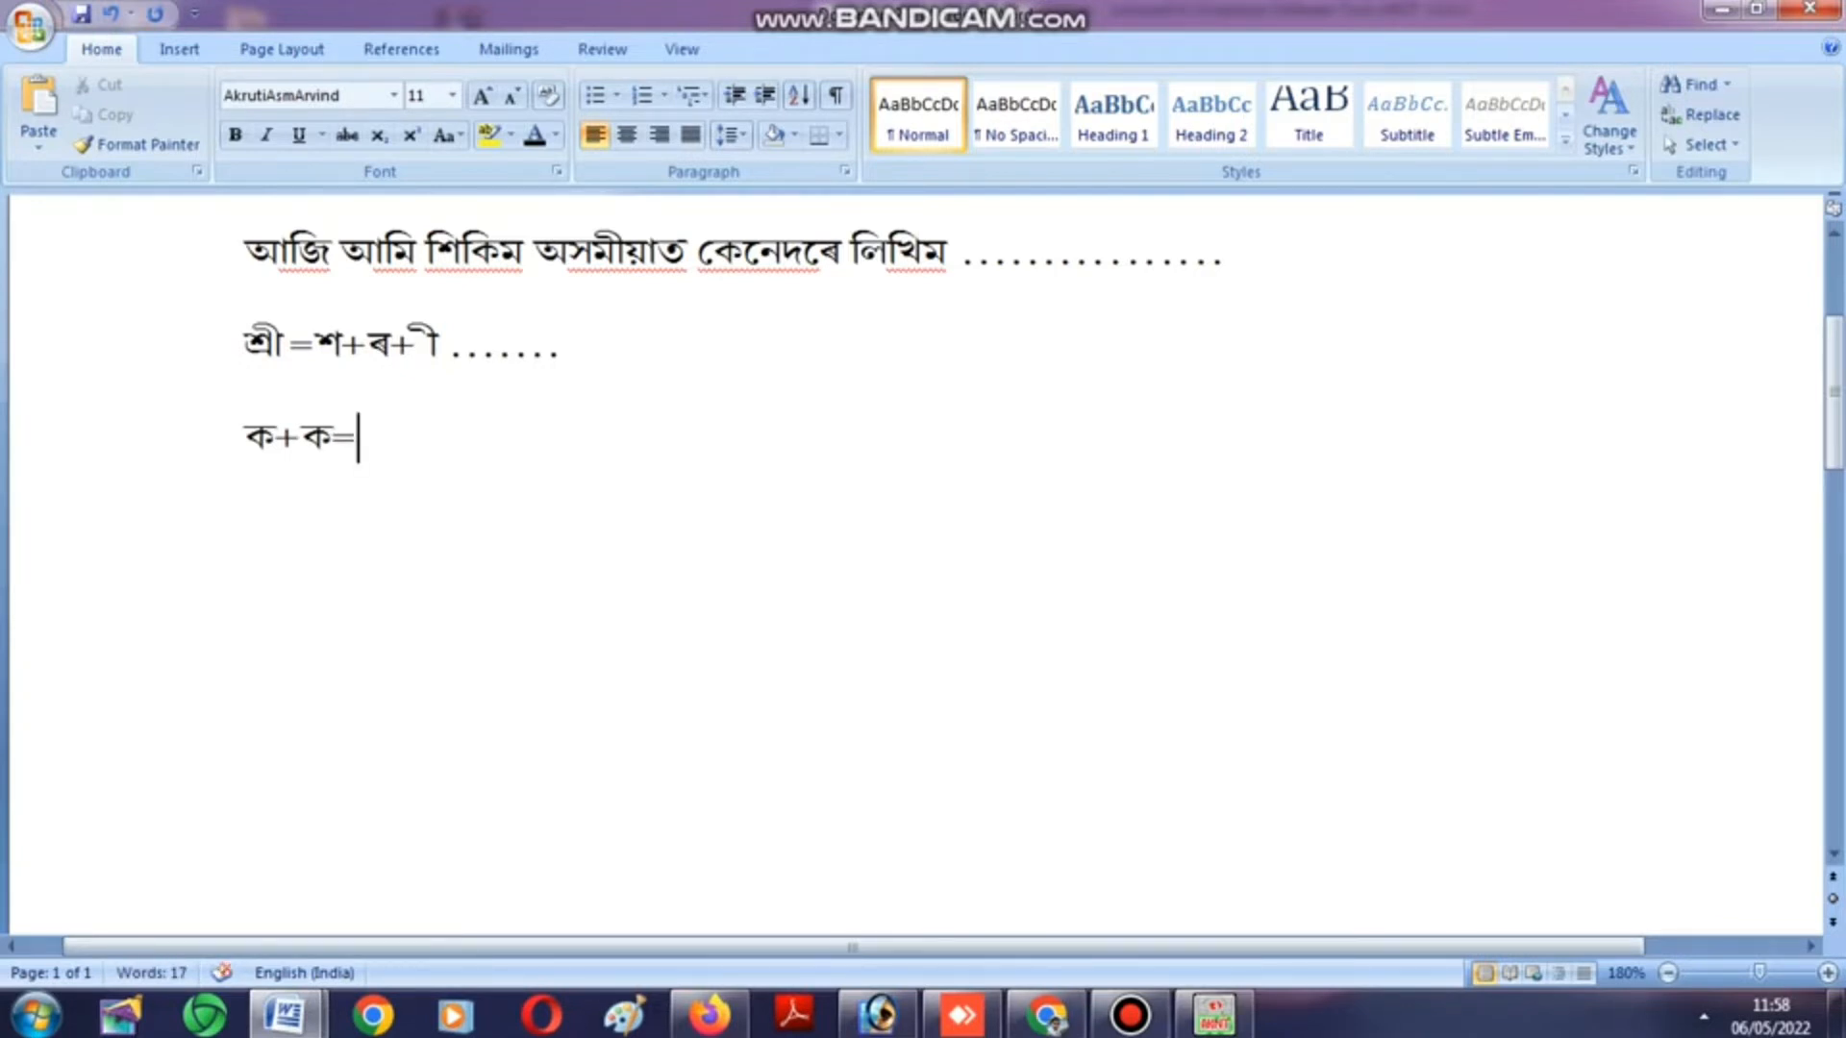
{"action": "type", "text": "ক্ক"}
Add a second conjunct example, "ল+ল=ল্ল", on the same line after a wide gap.
{"action": "type", "text": "ল+"}
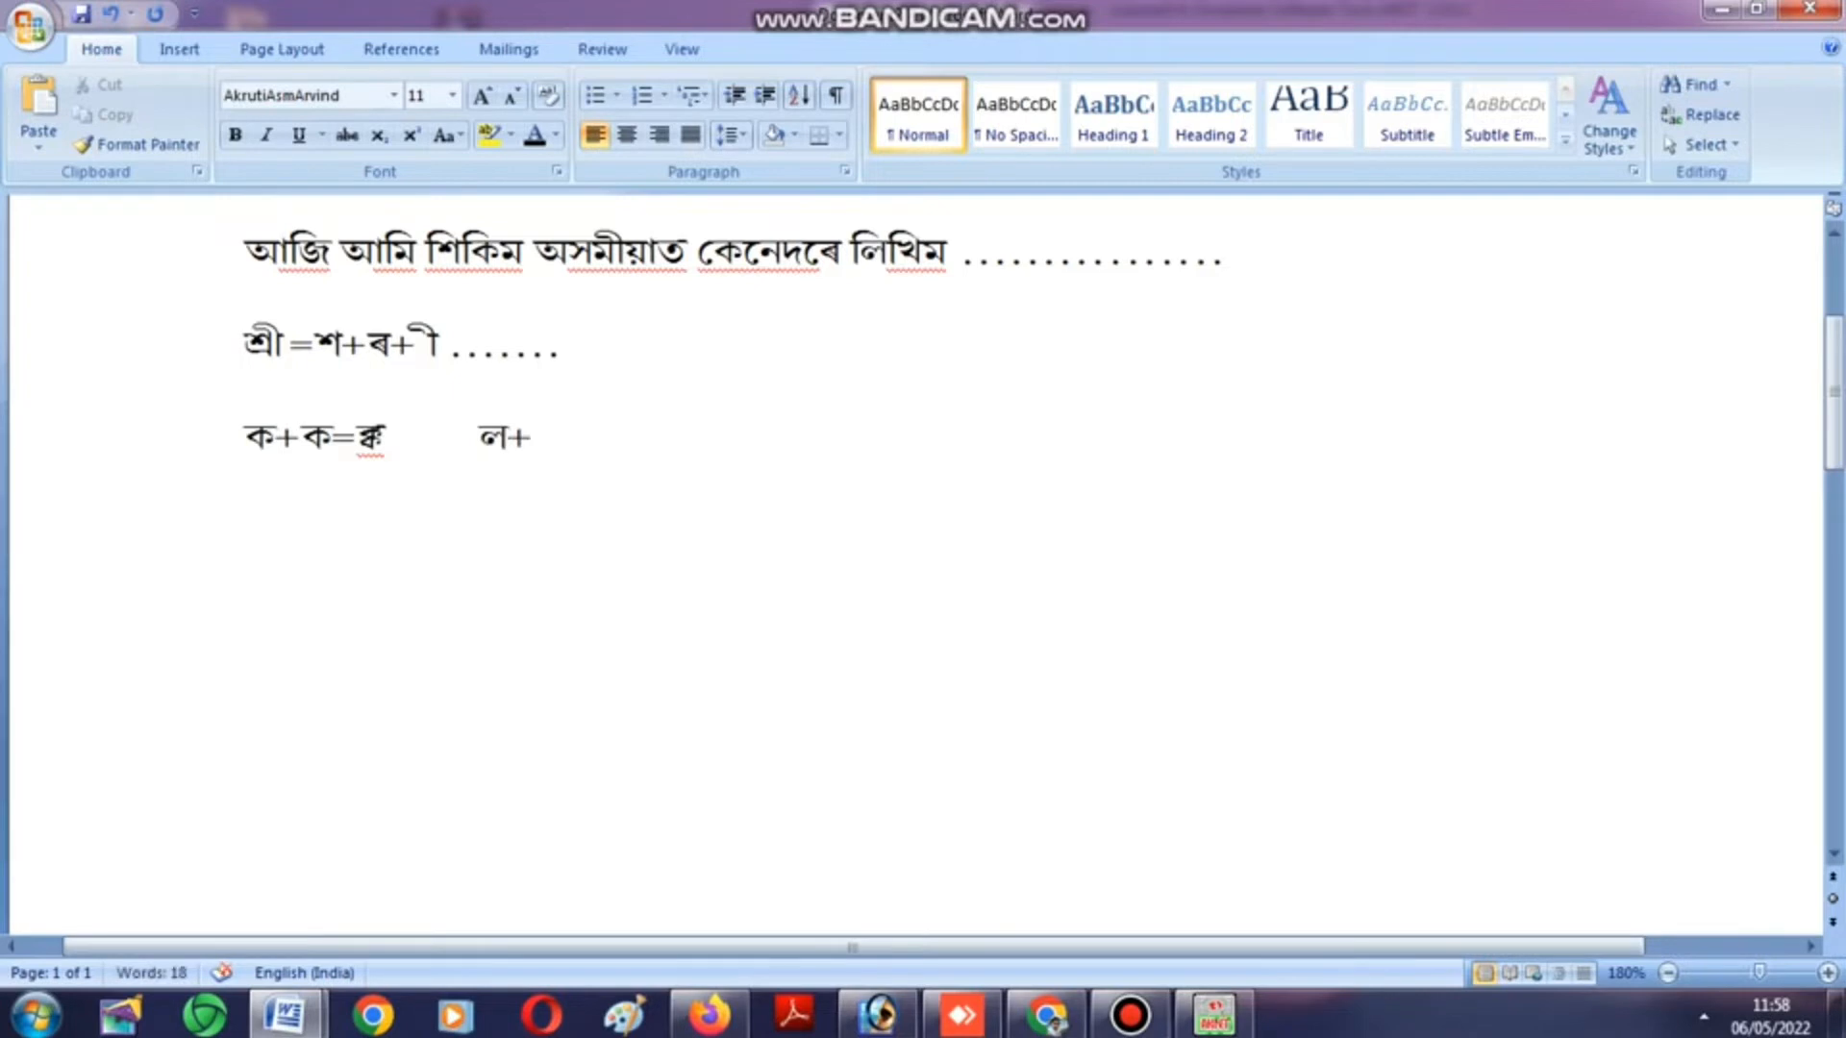
{"action": "type", "text": "ল="}
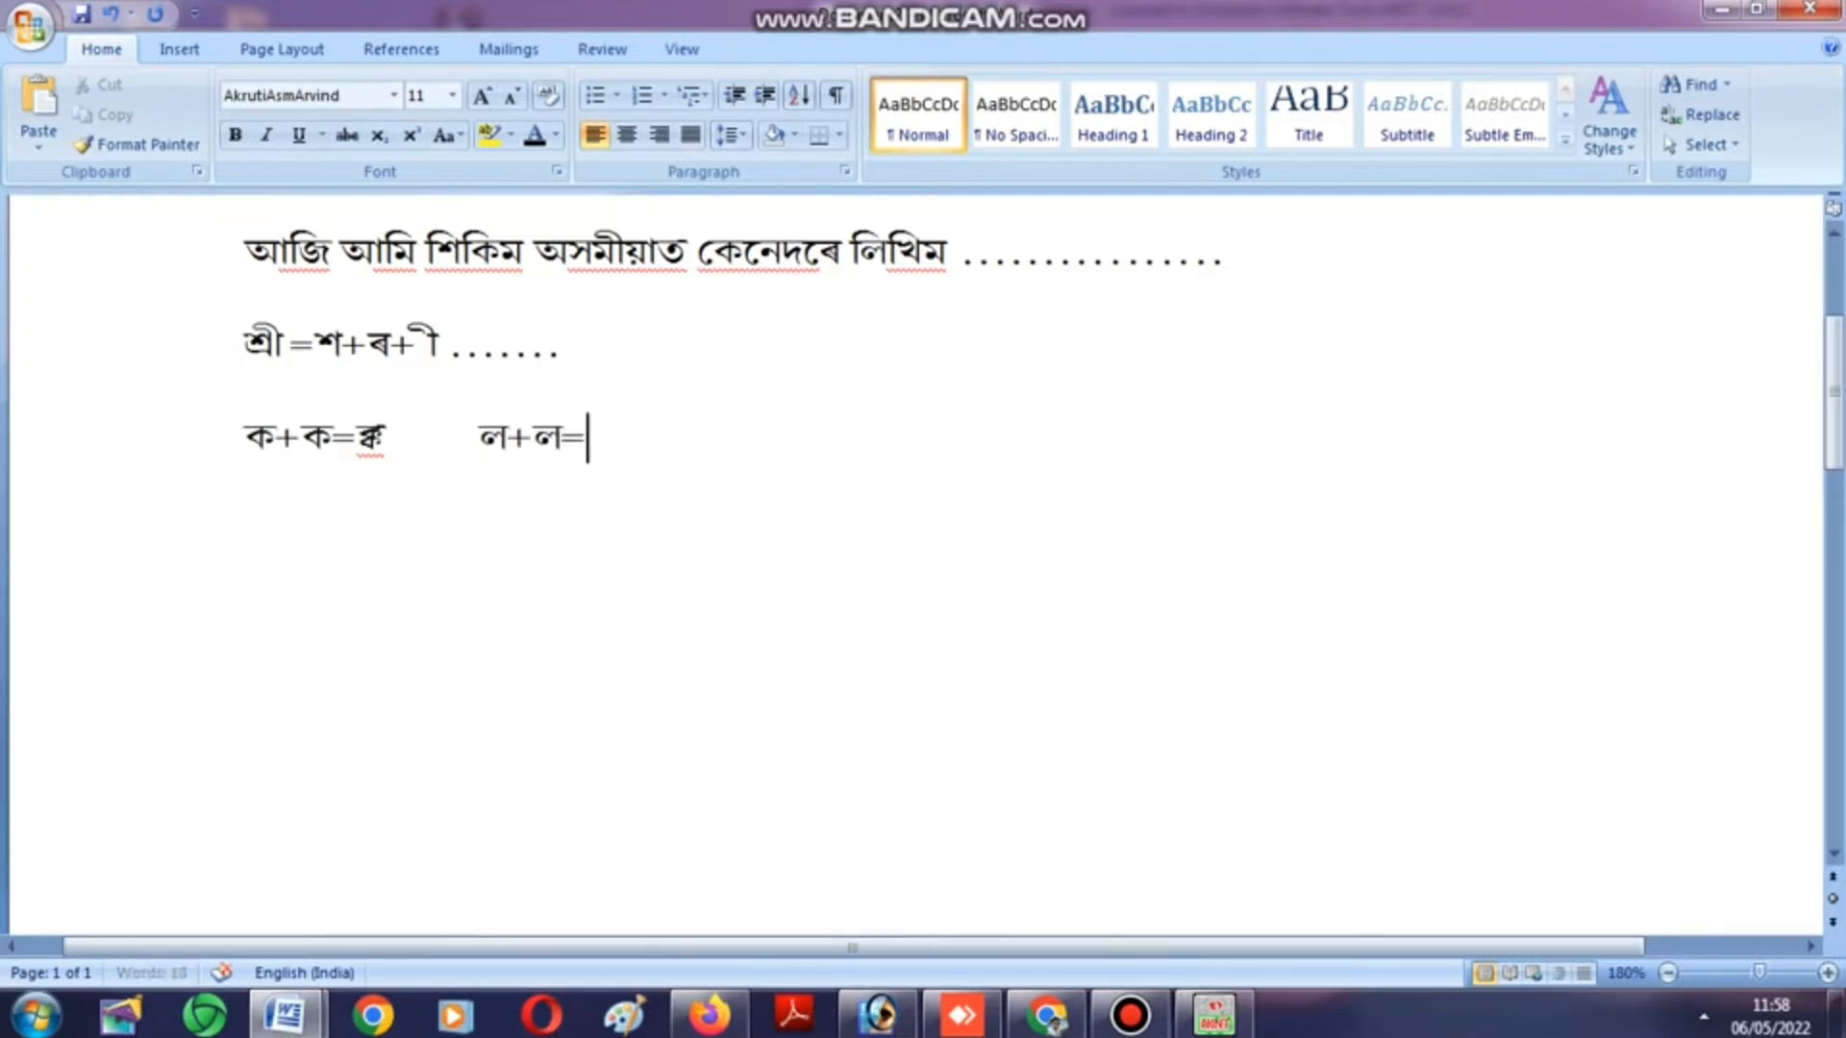
{"action": "type", "text": "ল্ল"}
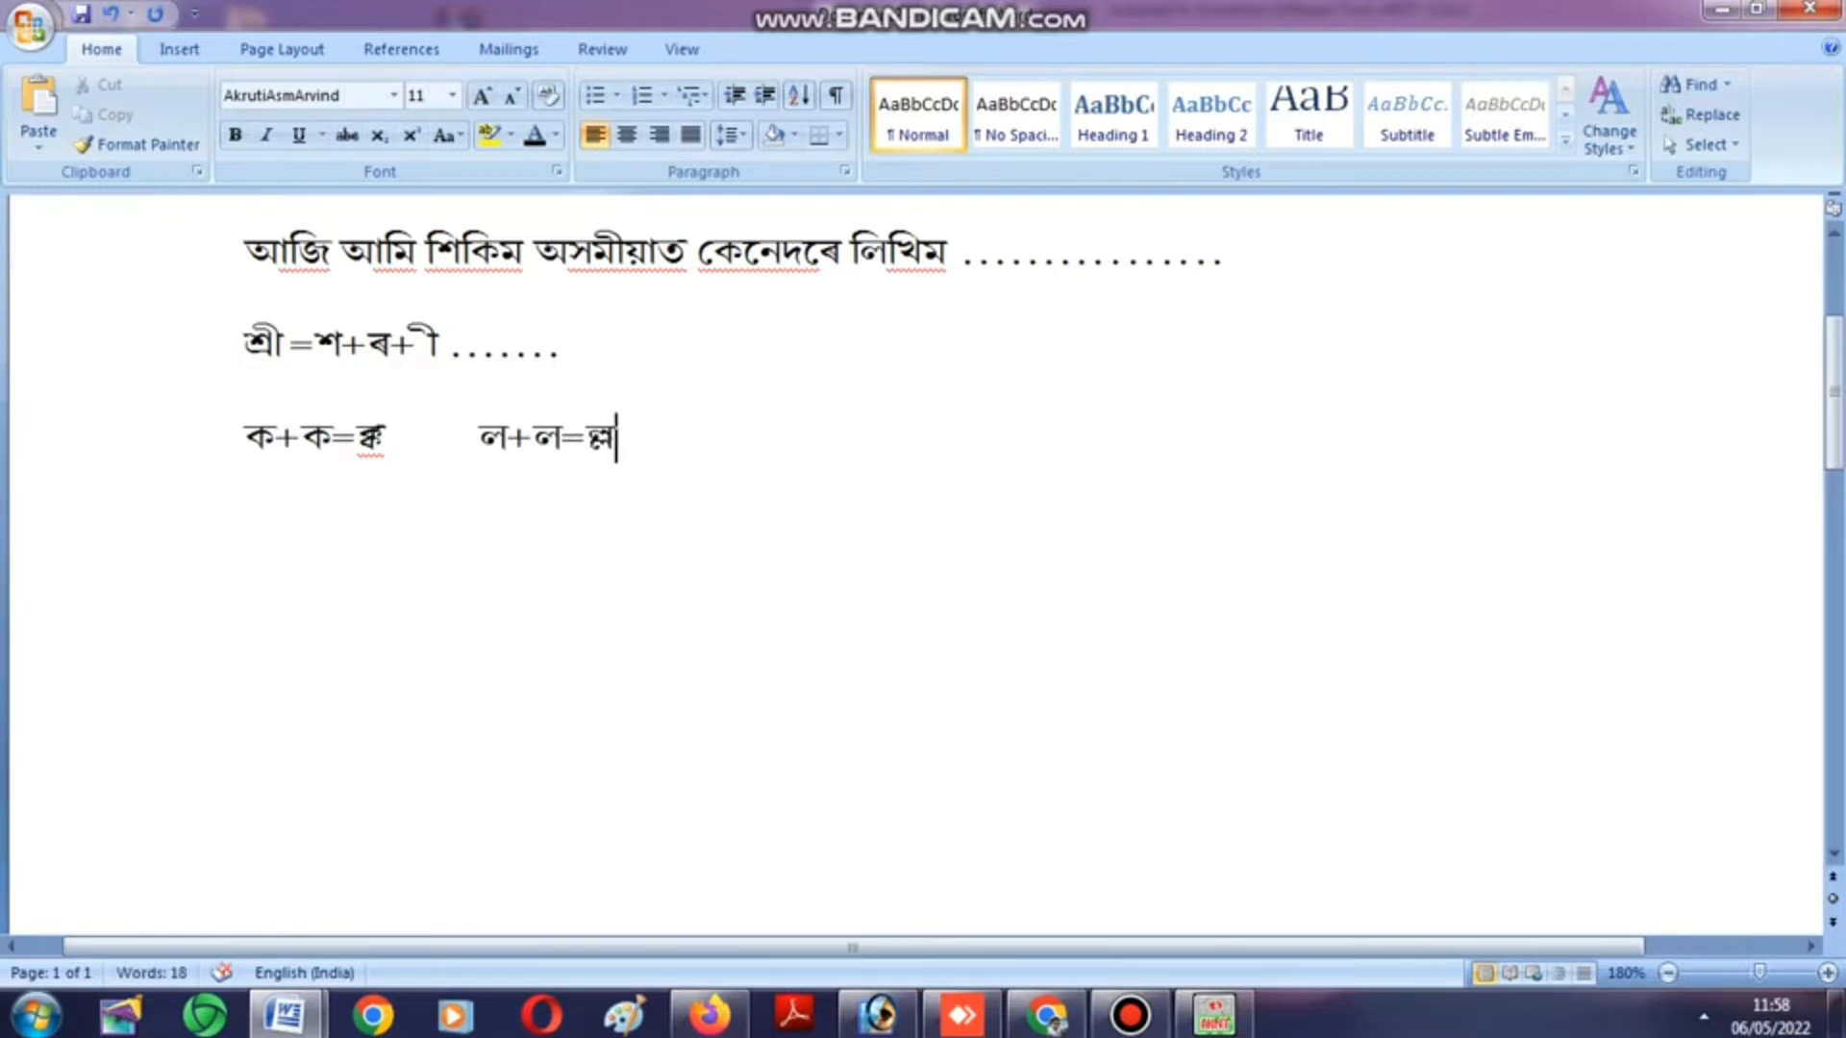
Write the letter-by-letter breakdown "অ+স+ম+ী+য় + া=অসমীয়া" on a new line below the conjunct examples.
{"action": "key", "text": "Return"}
{"action": "type", "text": "খ"}
{"action": "key", "text": "BackSpace"}
{"action": "type", "text": "অ+স+ম+"}
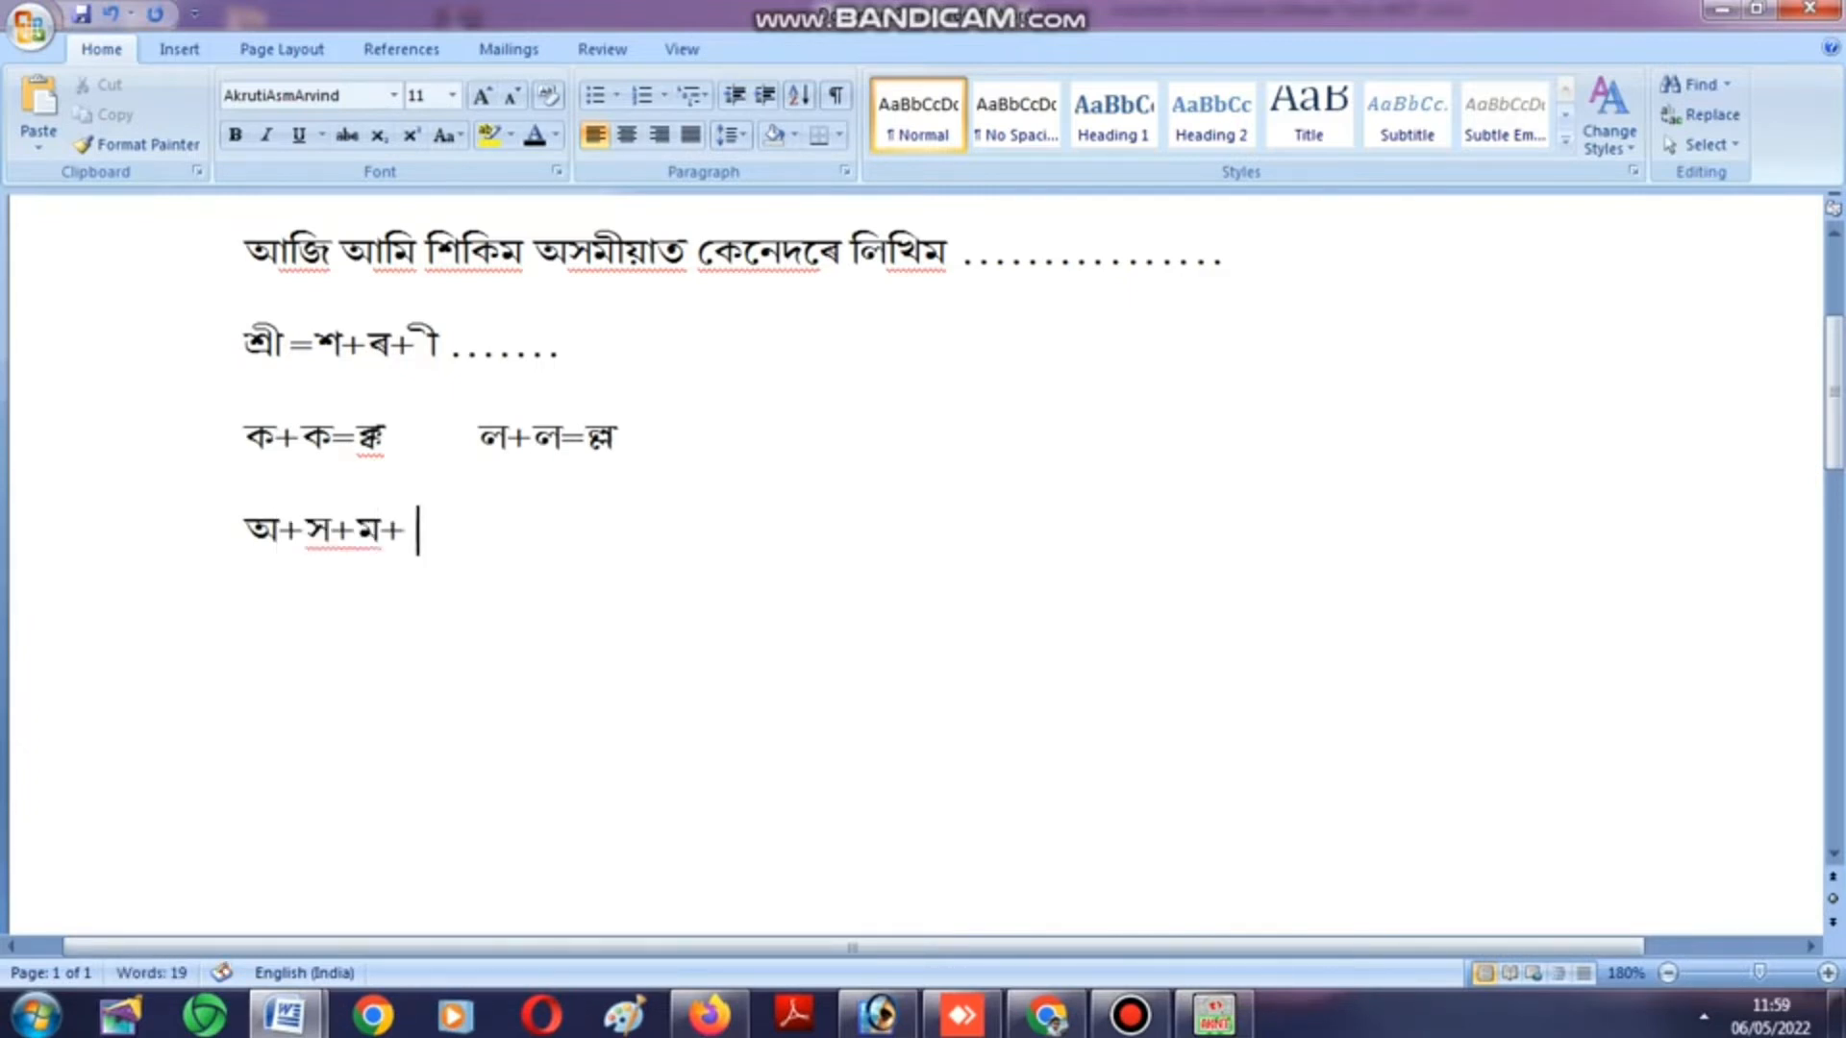
{"action": "type", "text": "মী"}
{"action": "key", "text": "BackSpace"}
{"action": "key", "text": "BackSpace"}
{"action": "type", "text": "ী+য়"}
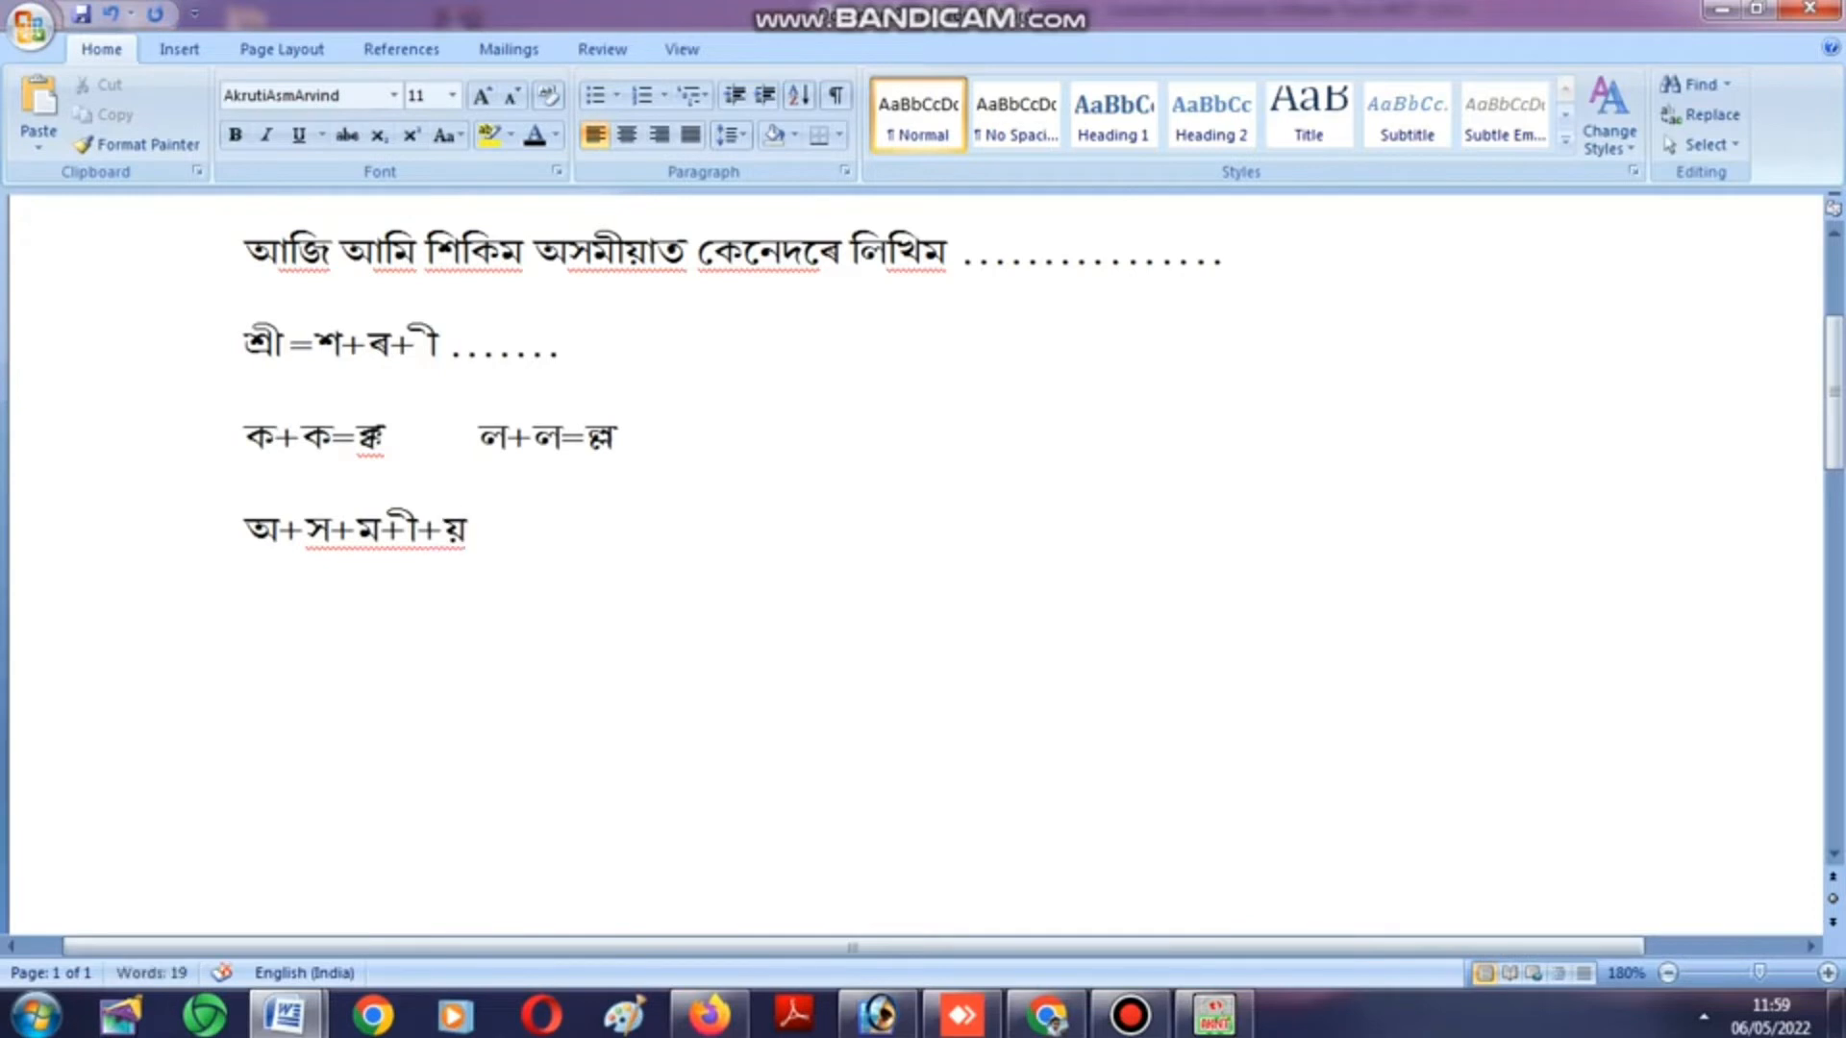
{"action": "type", "text": " +"}
{"action": "type", "text": "া=অসমীয়া"}
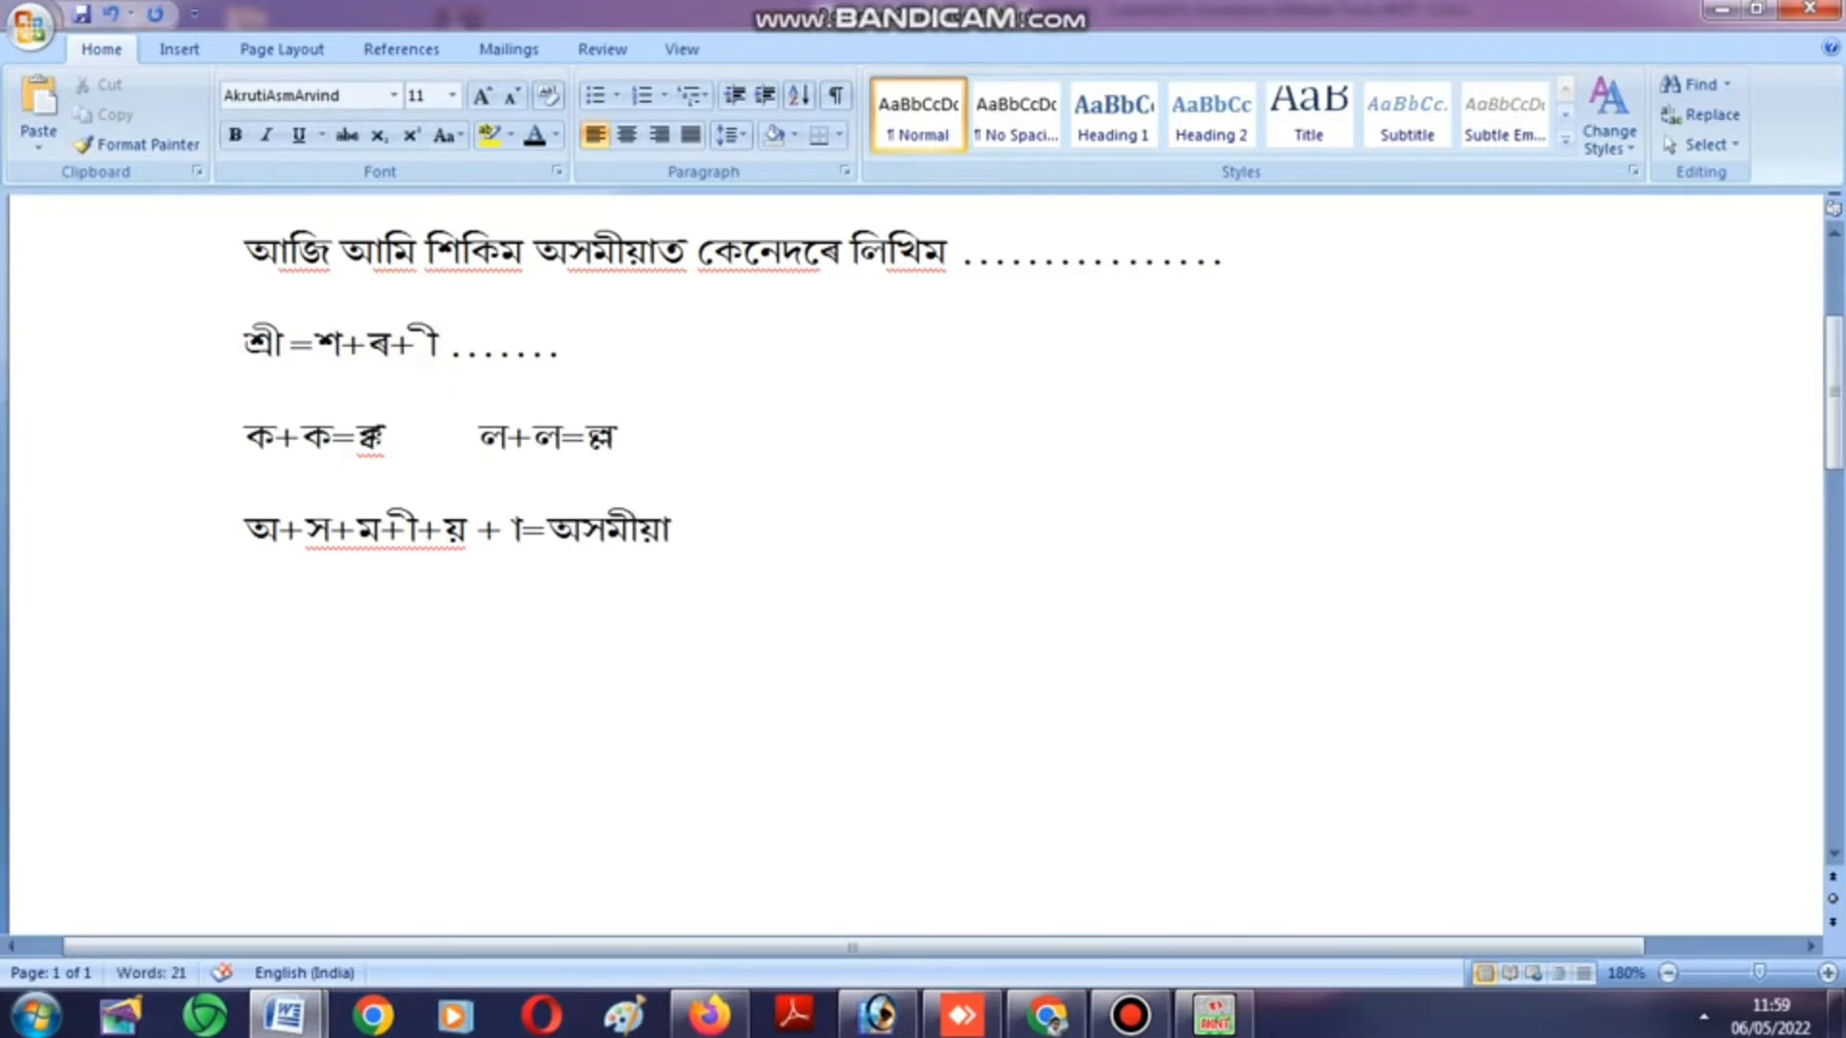
Write the word "শ্ৰদ্ধাভাজনেষু" followed by a space and an equals sign on a new line below the অসমীয়া breakdown.
{"action": "key", "text": "Return"}
{"action": "type", "text": "শ্রদ্ধা"}
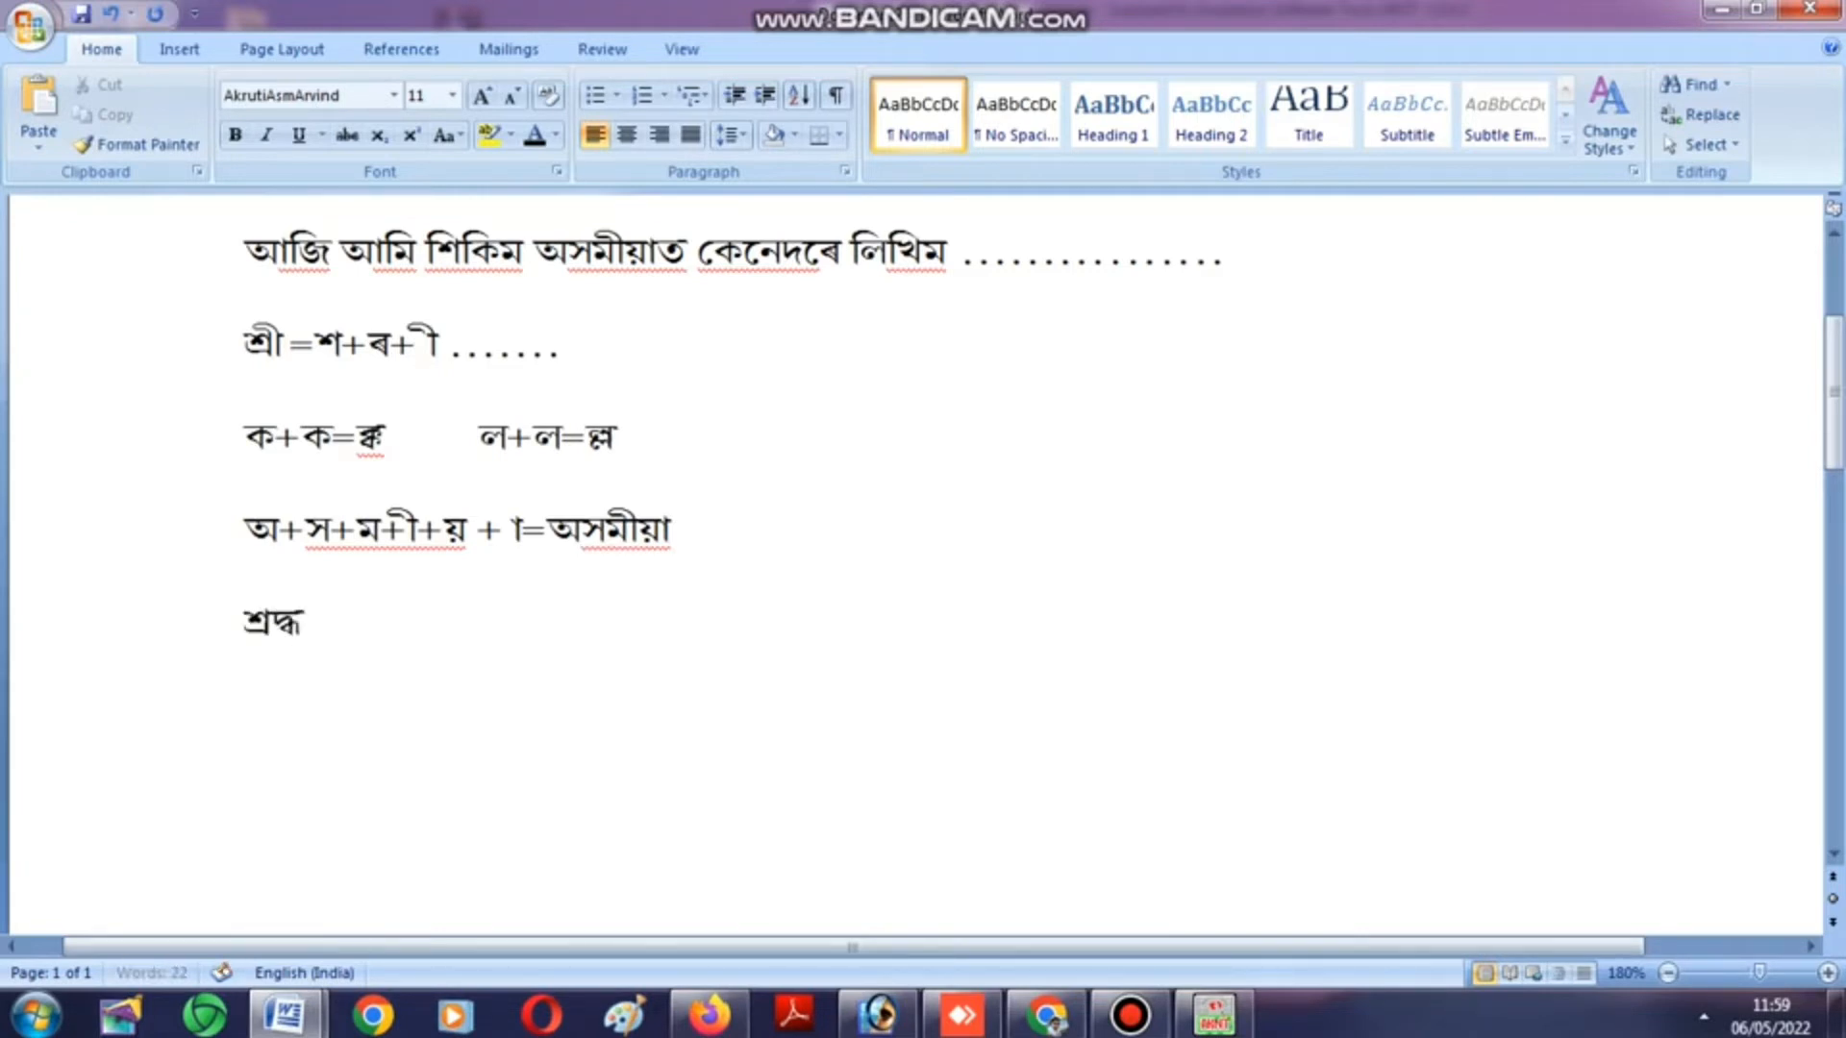
{"action": "type", "text": "ভা"}
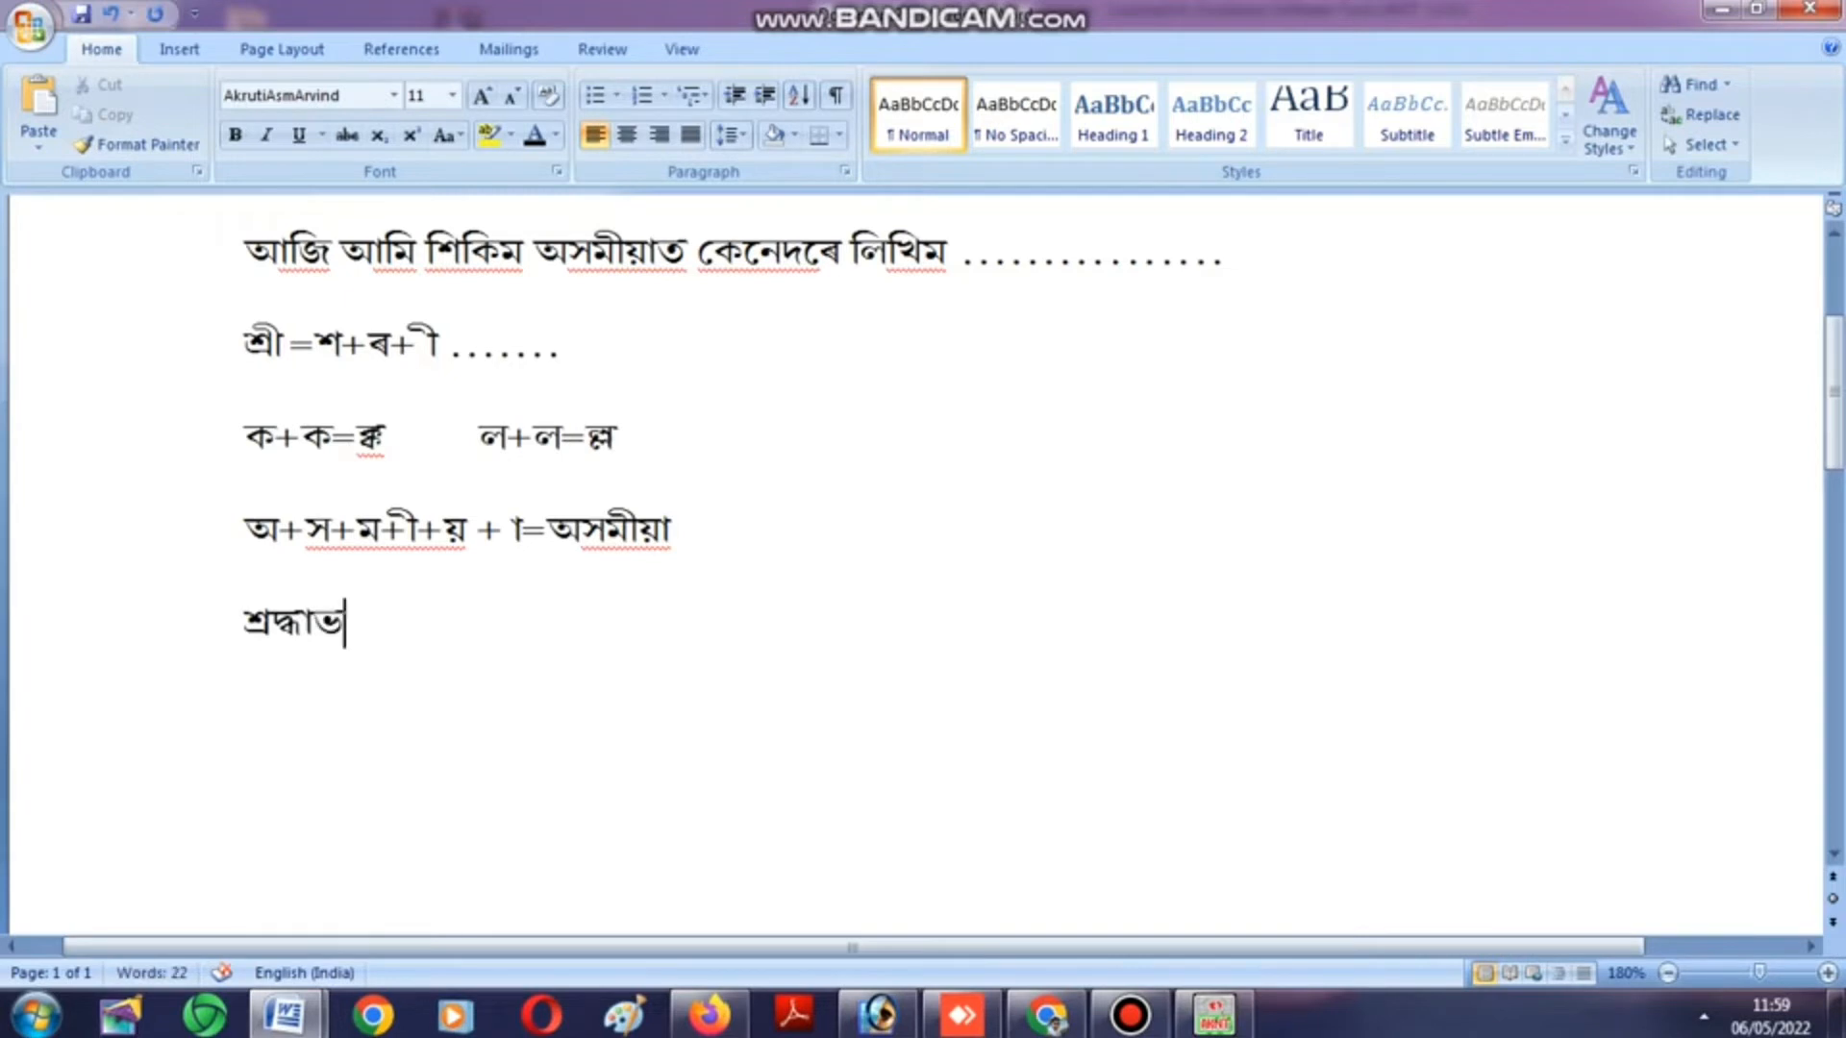
{"action": "type", "text": "জনেষু"}
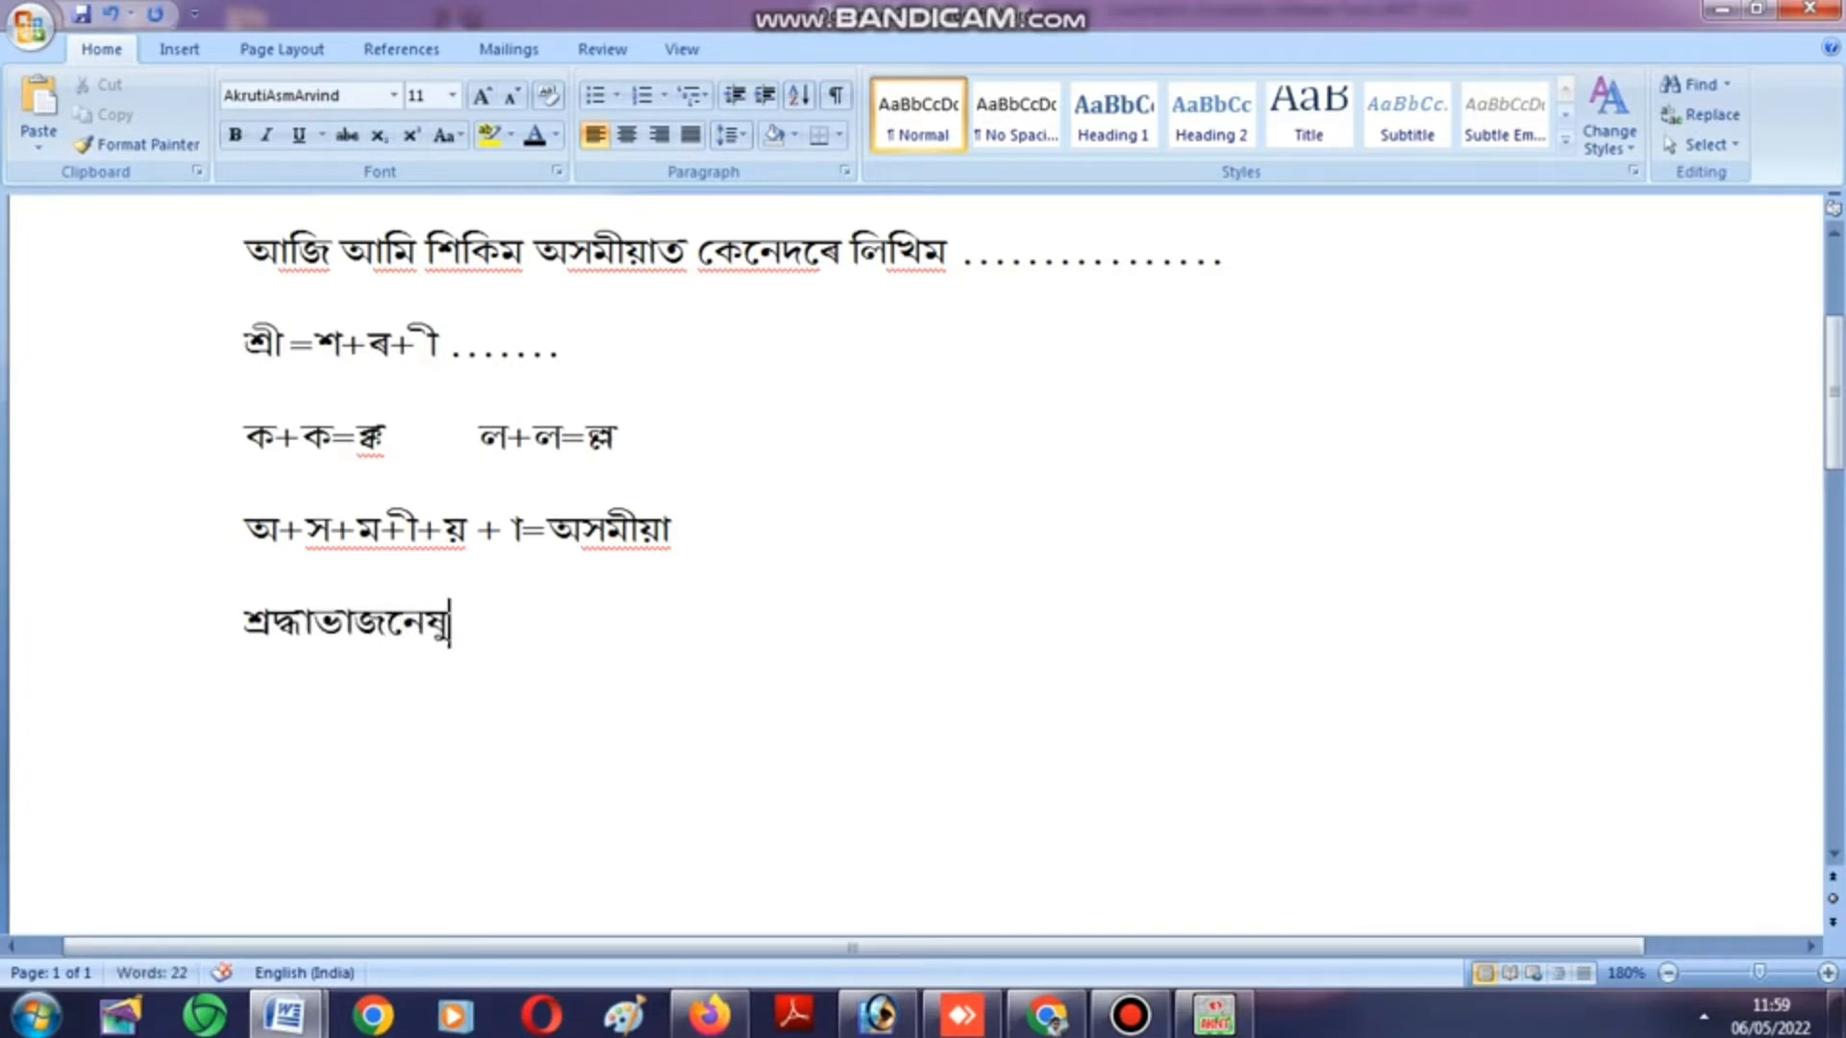
{"action": "type", "text": " +"}
{"action": "key", "text": "BackSpace"}
{"action": "type", "text": "="}
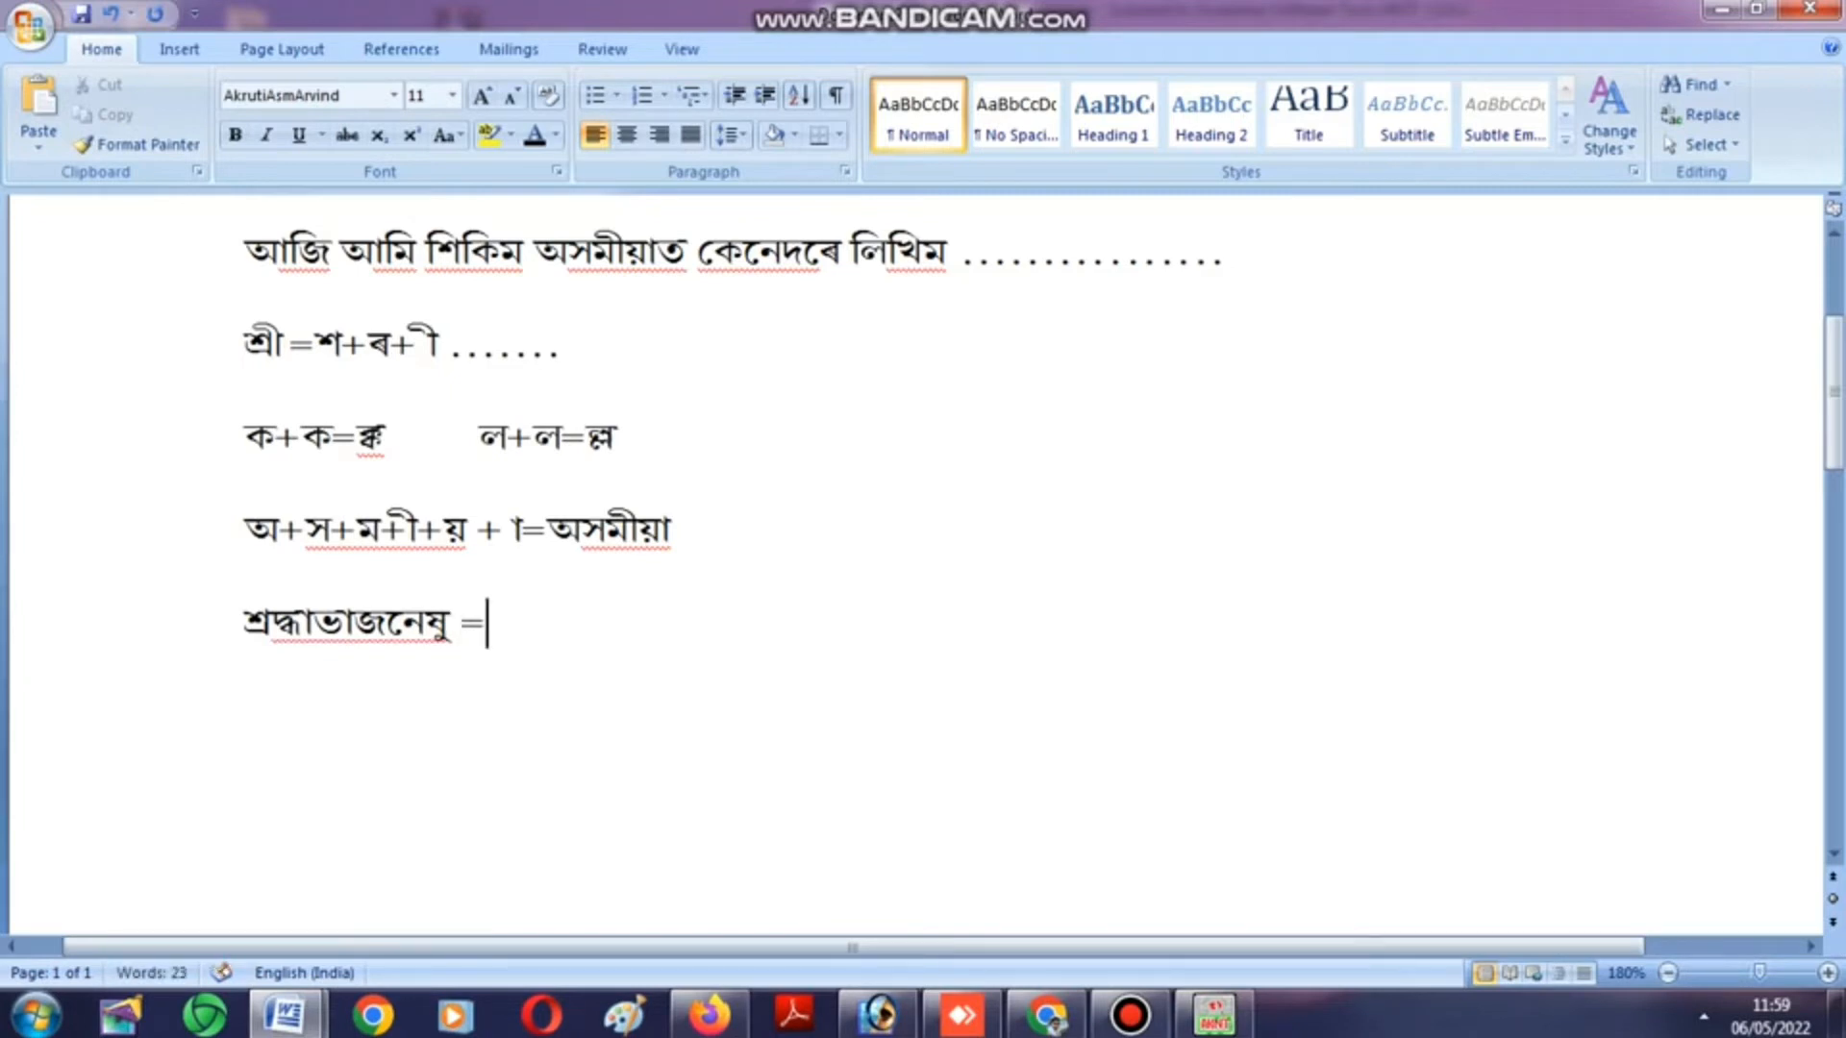
Add the first letters of the শ্ৰদ্ধাভাজনেষু breakdown, "শ+ৰ+দ+ধ+া", after the equals sign.
{"action": "type", "text": "শ+শ"}
{"action": "key", "text": "BackSpace"}
{"action": "type", "text": "ৰ"}
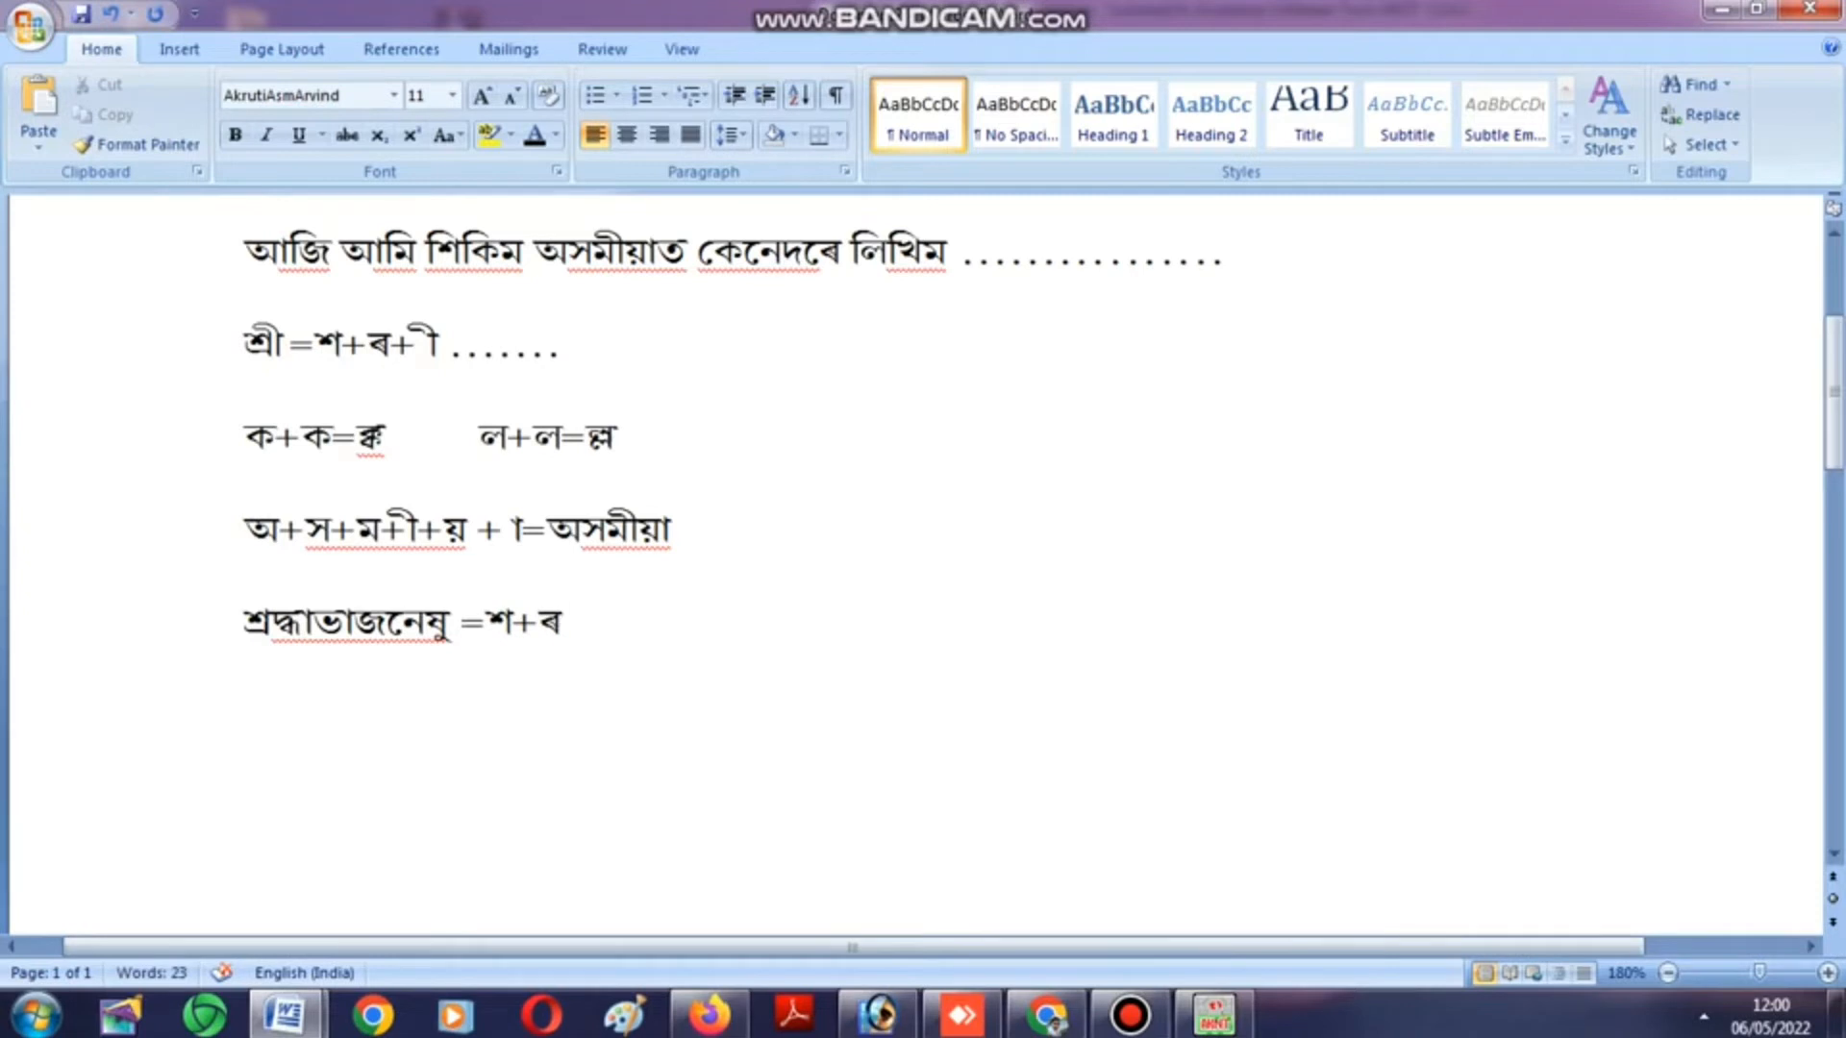
{"action": "type", "text": "+দ="}
{"action": "key", "text": "BackSpace"}
{"action": "type", "text": "+"}
{"action": "type", "text": "ধ="}
{"action": "key", "text": "BackSpace"}
{"action": "type", "text": "+া"}
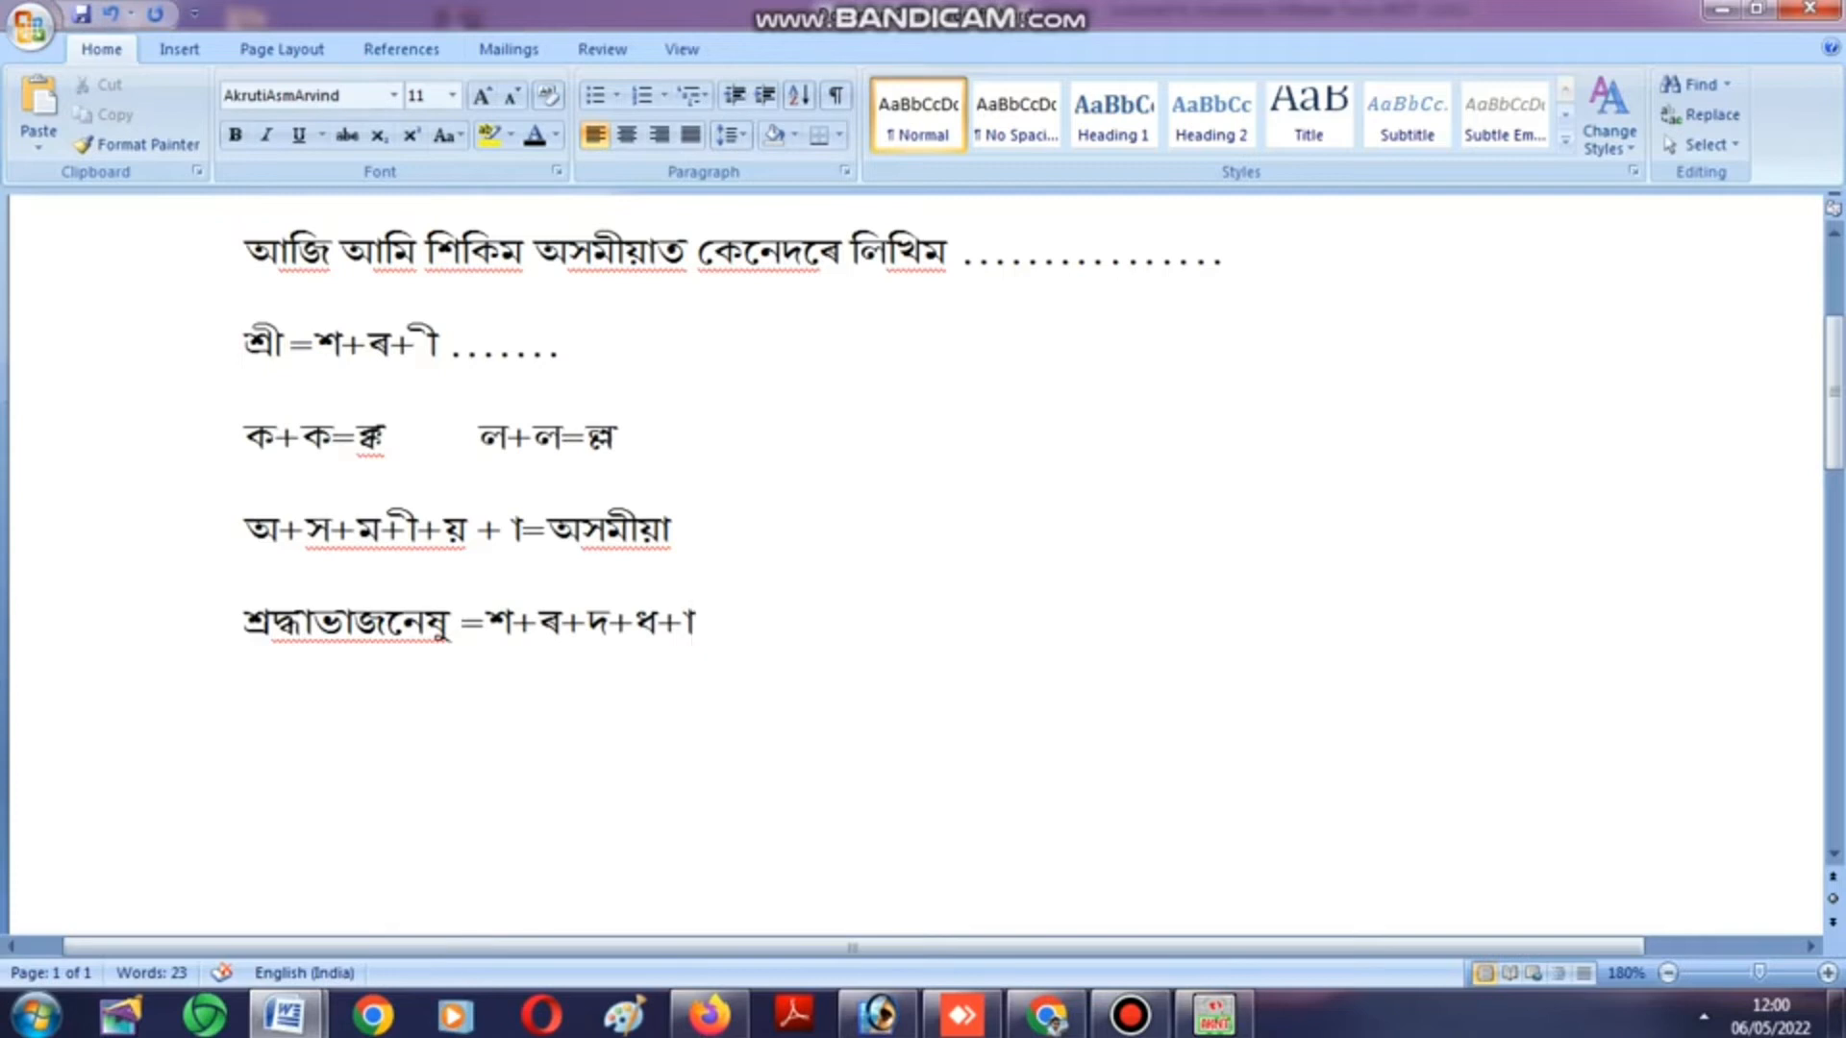
Continue the শ্ৰদ্ধাভাজনেষু breakdown with " +ভ+া +জ" on the same line.
{"action": "type", "text": "ভ"}
{"action": "key", "text": "BackSpace"}
{"action": "key", "text": "BackSpace"}
{"action": "type", "text": "া"}
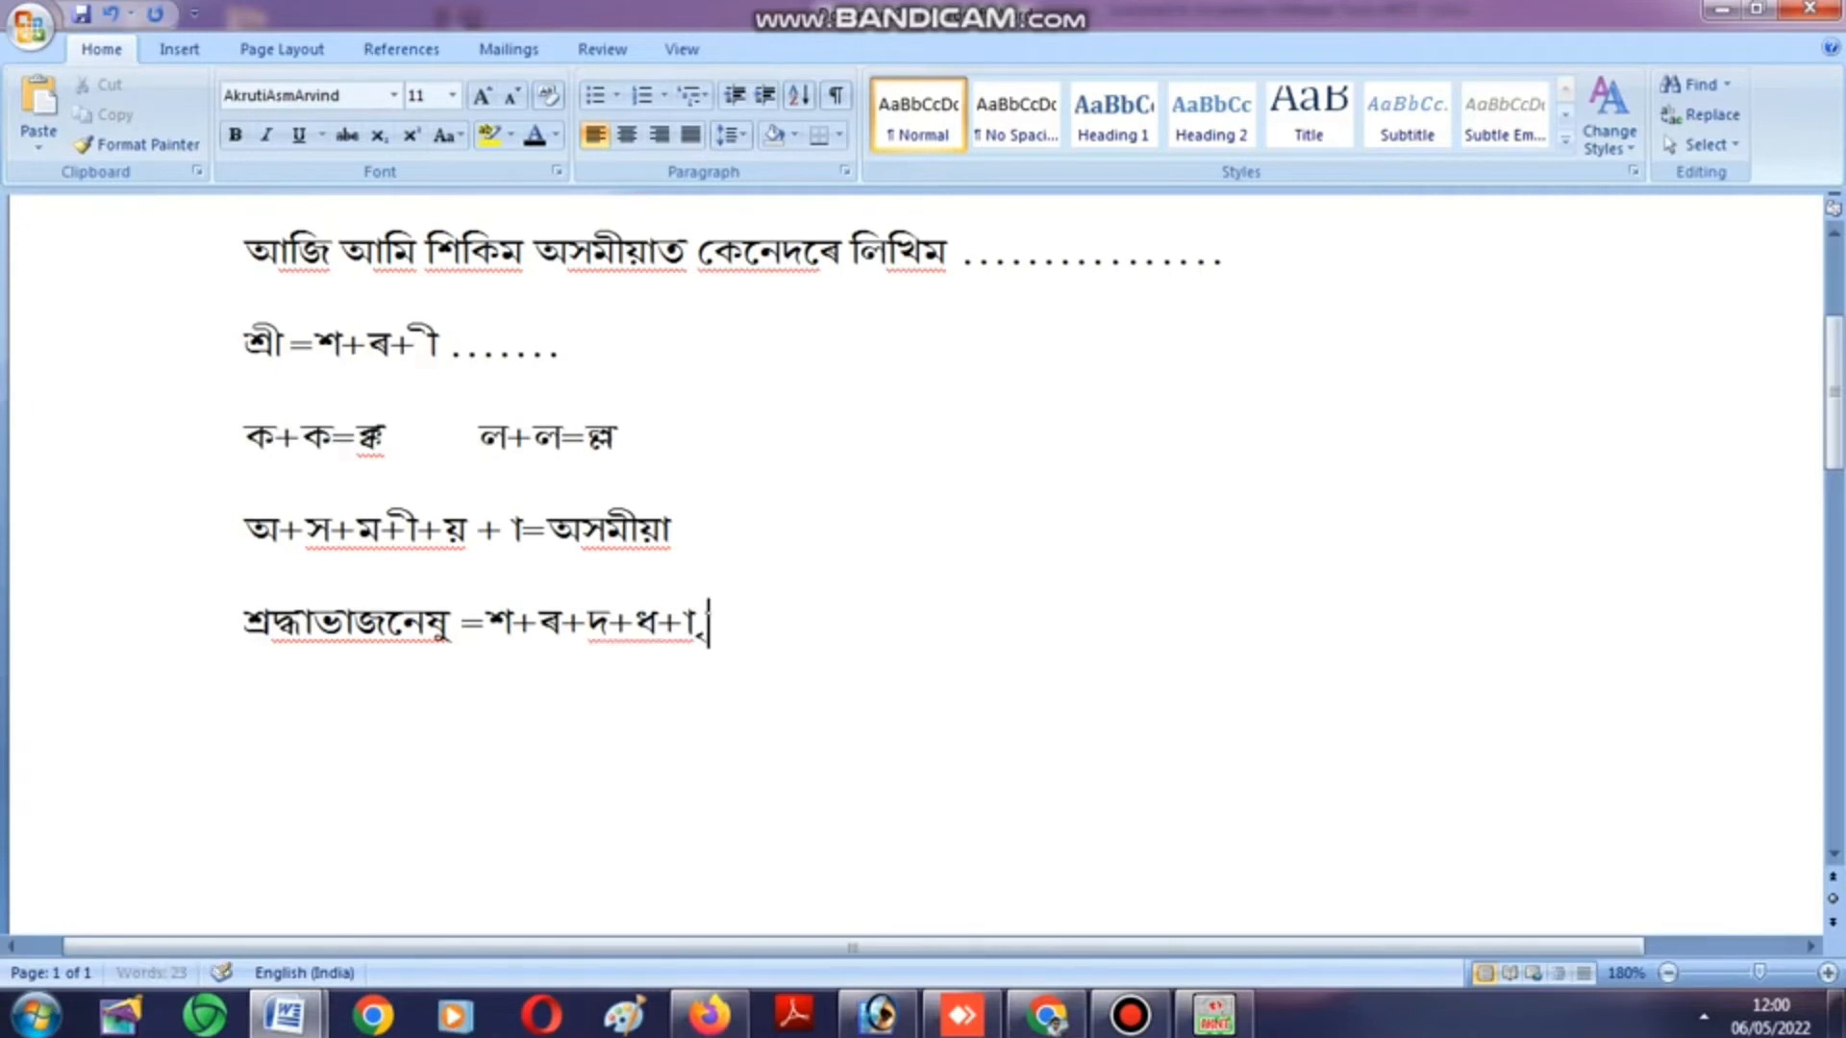
{"action": "type", "text": " +"}
{"action": "type", "text": "ভ"}
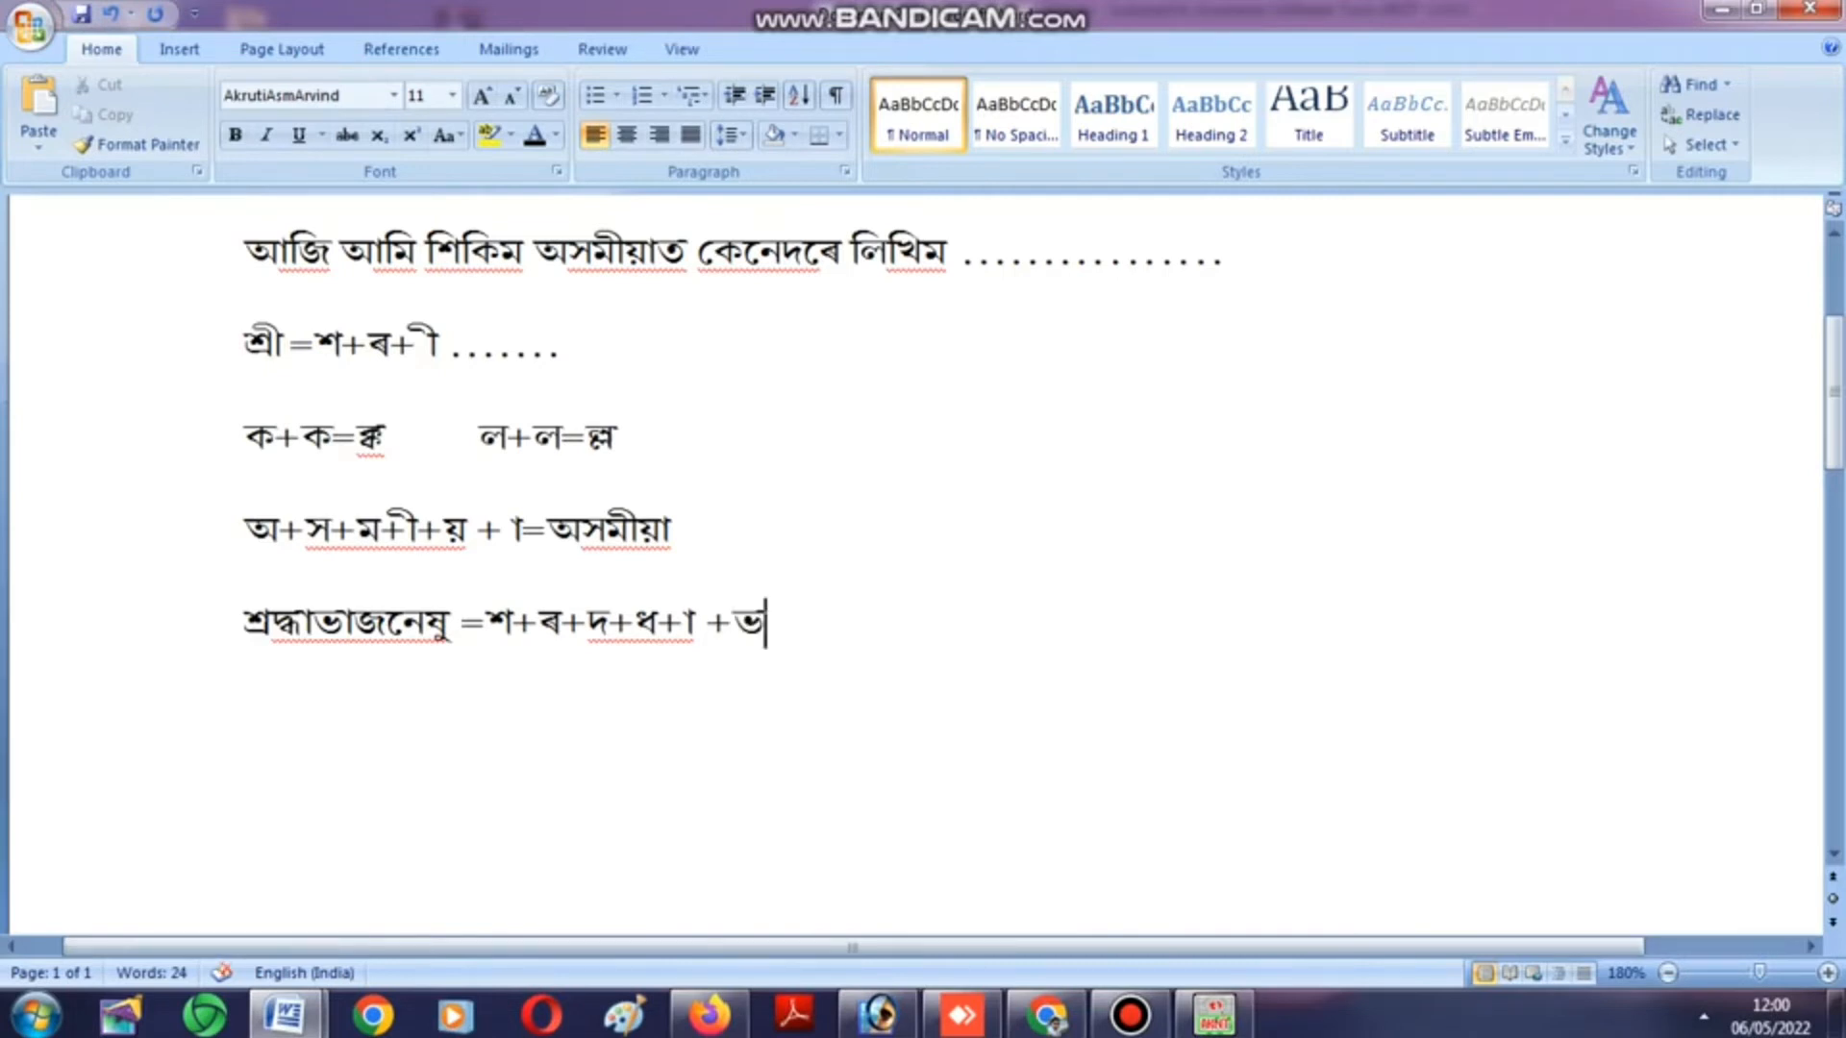
{"action": "type", "text": "="}
{"action": "key", "text": "BackSpace"}
{"action": "type", "text": "+া +জ"}
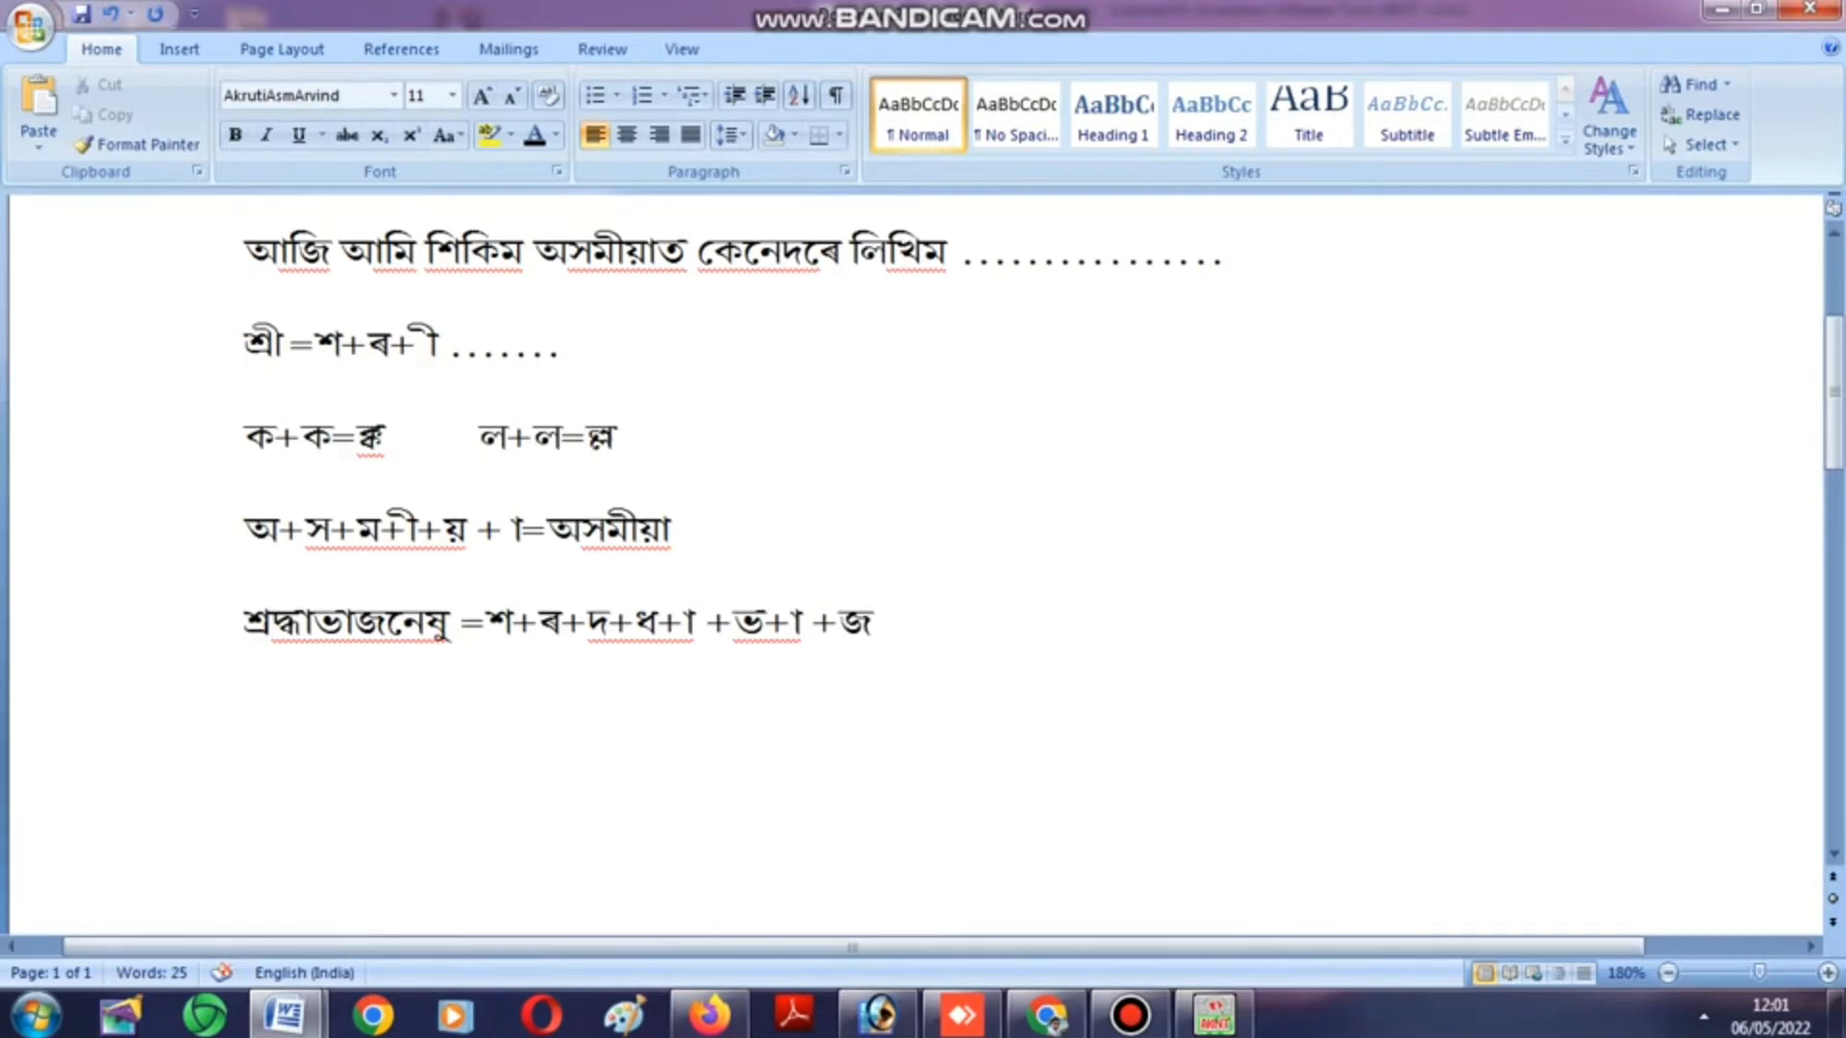
Complete the শ্ৰদ্ধাভাজনেষু breakdown with " +ন +ে +ষ +ু" and point out the whole line by briefly highlighting it.
{"action": "type", "text": " ="}
{"action": "key", "text": "BackSpace"}
{"action": "type", "text": "+প"}
{"action": "key", "text": "BackSpace"}
{"action": "type", "text": "নেষু ="}
{"action": "key", "text": "BackSpace"}
{"action": "type", "text": "+ন"}
{"action": "key", "text": "BackSpace"}
{"action": "type", "text": "েষু "}
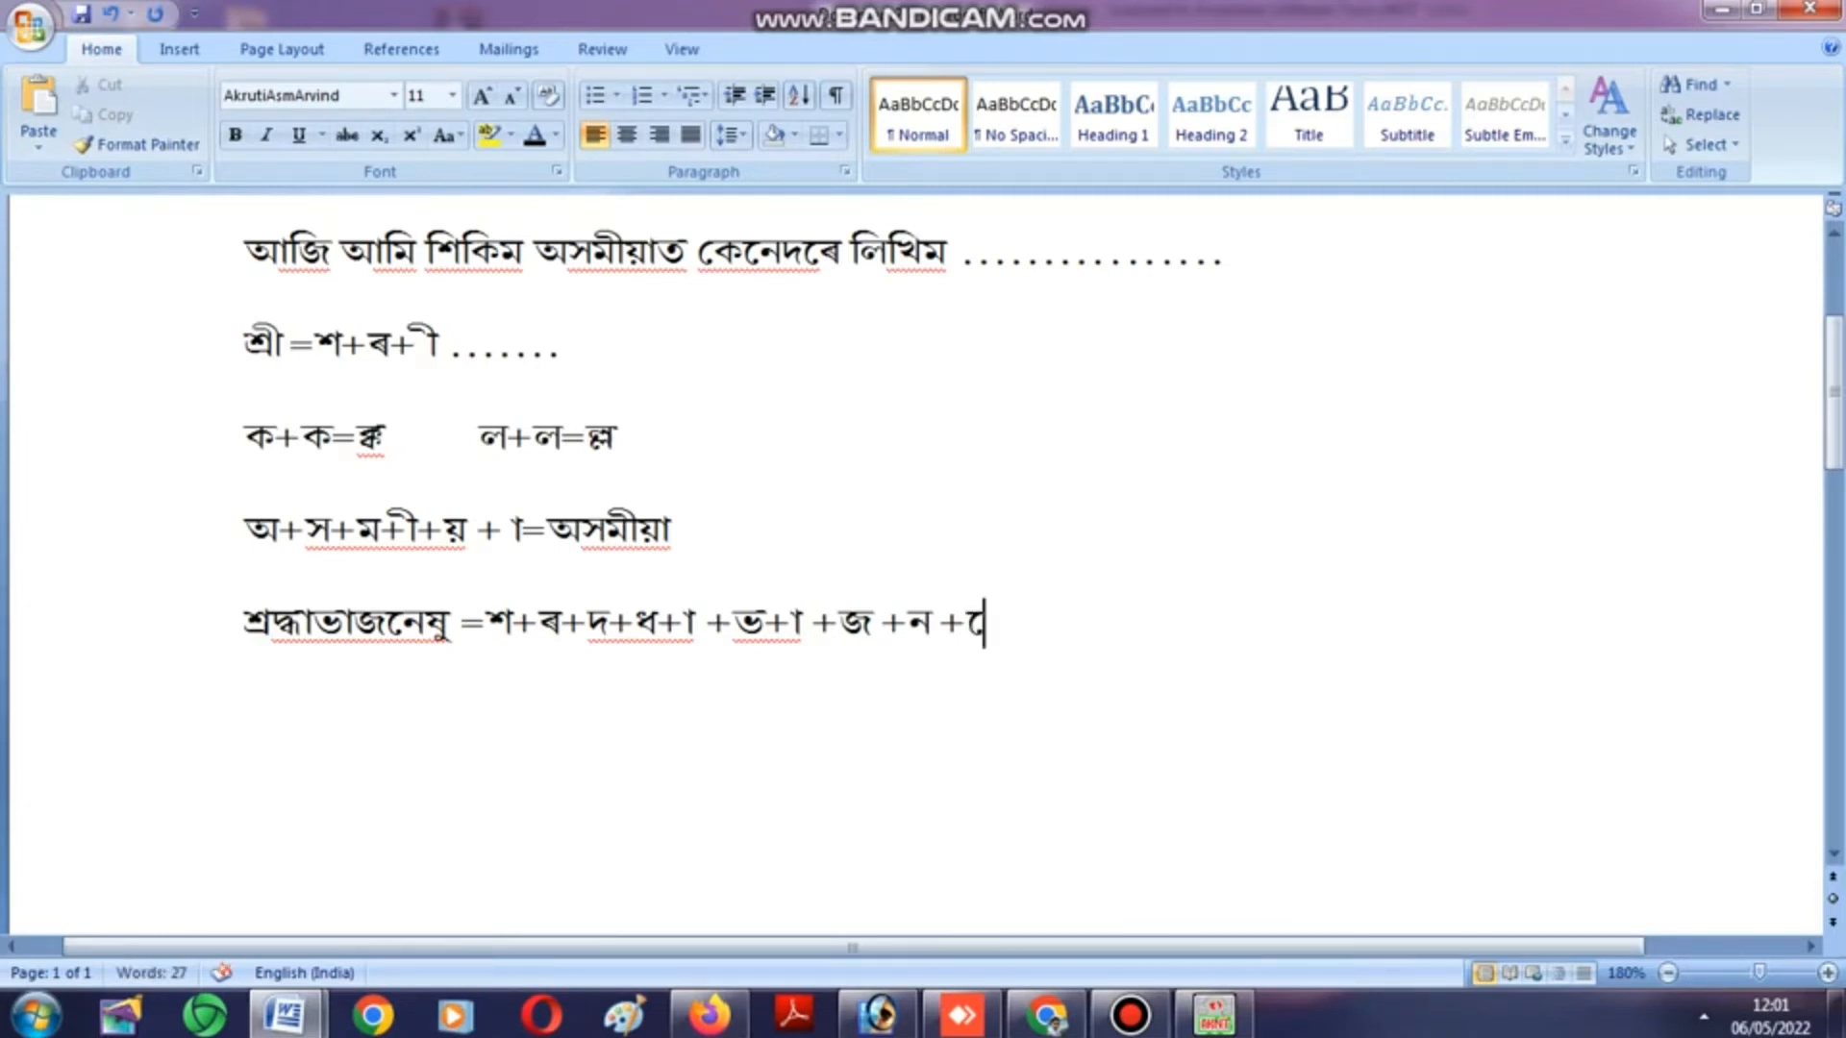
{"action": "type", "text": "="}
{"action": "key", "text": "BackSpace"}
{"action": "type", "text": "+ষ +ু"}
{"action": "left_click_drag", "start_coordinate": [246, 625], "coordinate": [1105, 625]}
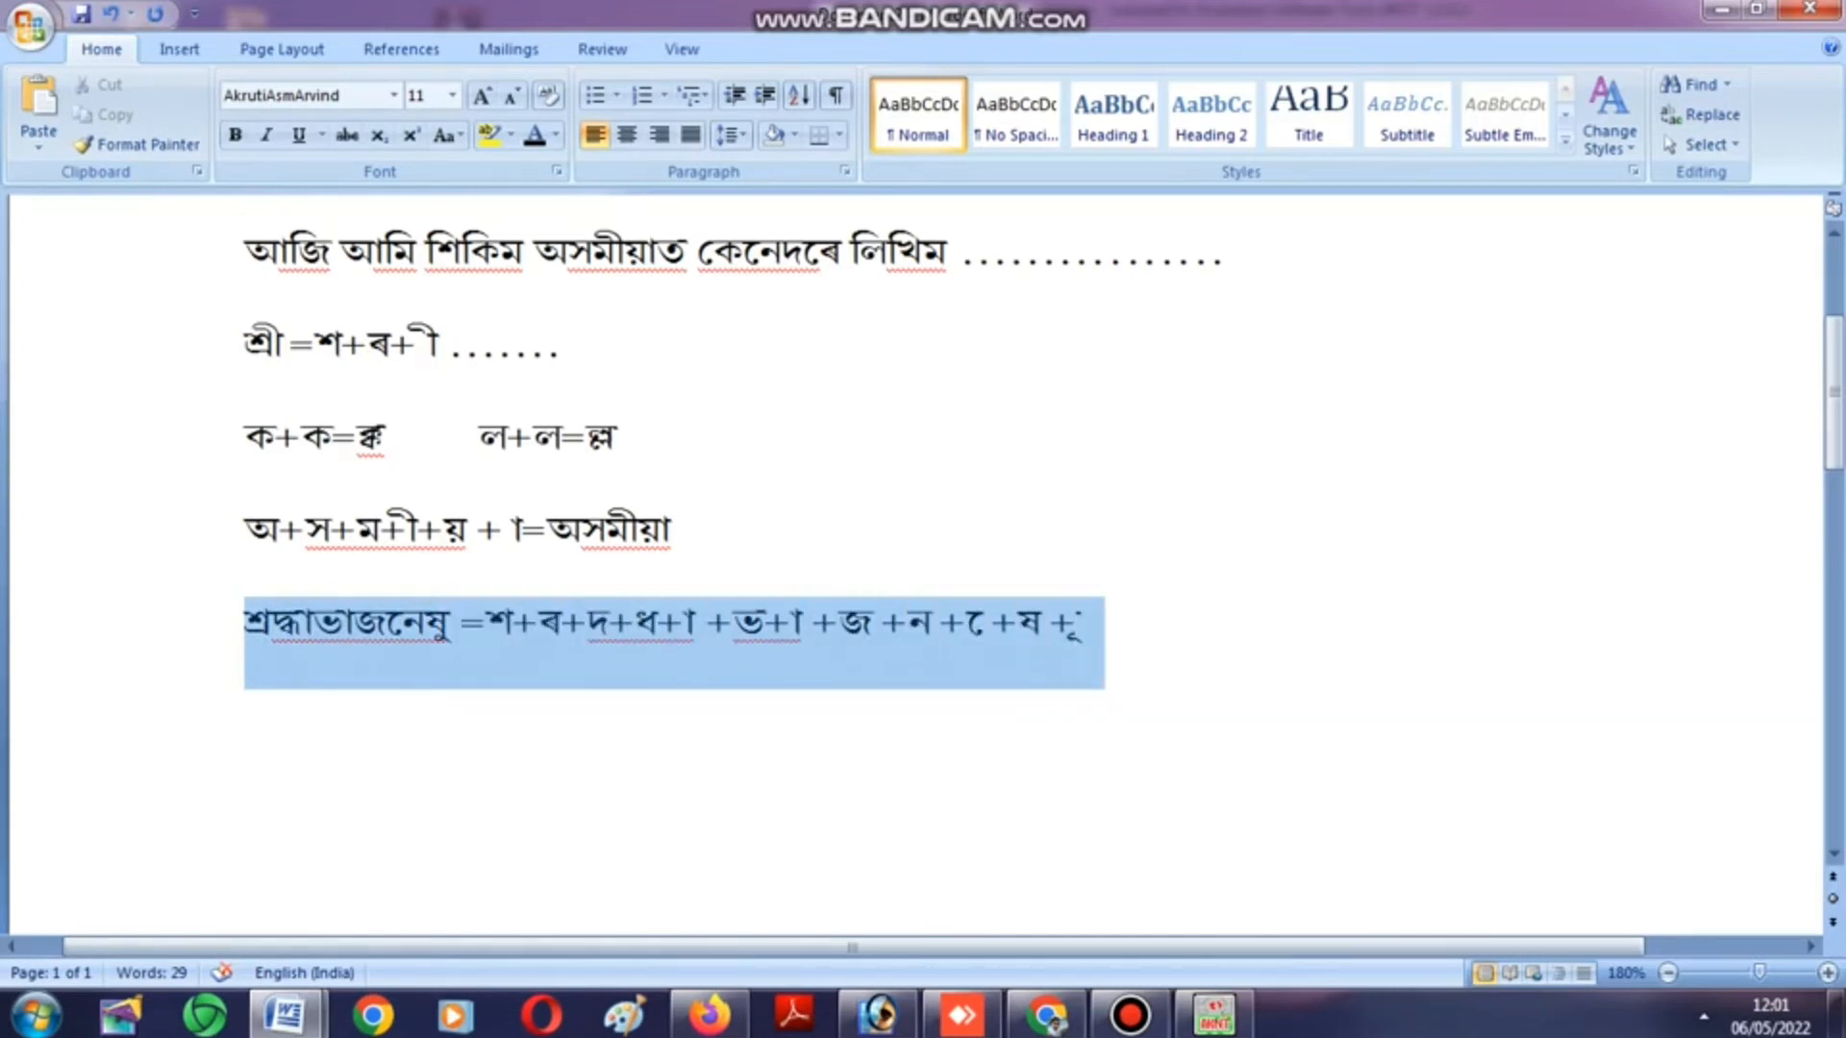
{"action": "left_click", "coordinate": [1083, 625]}
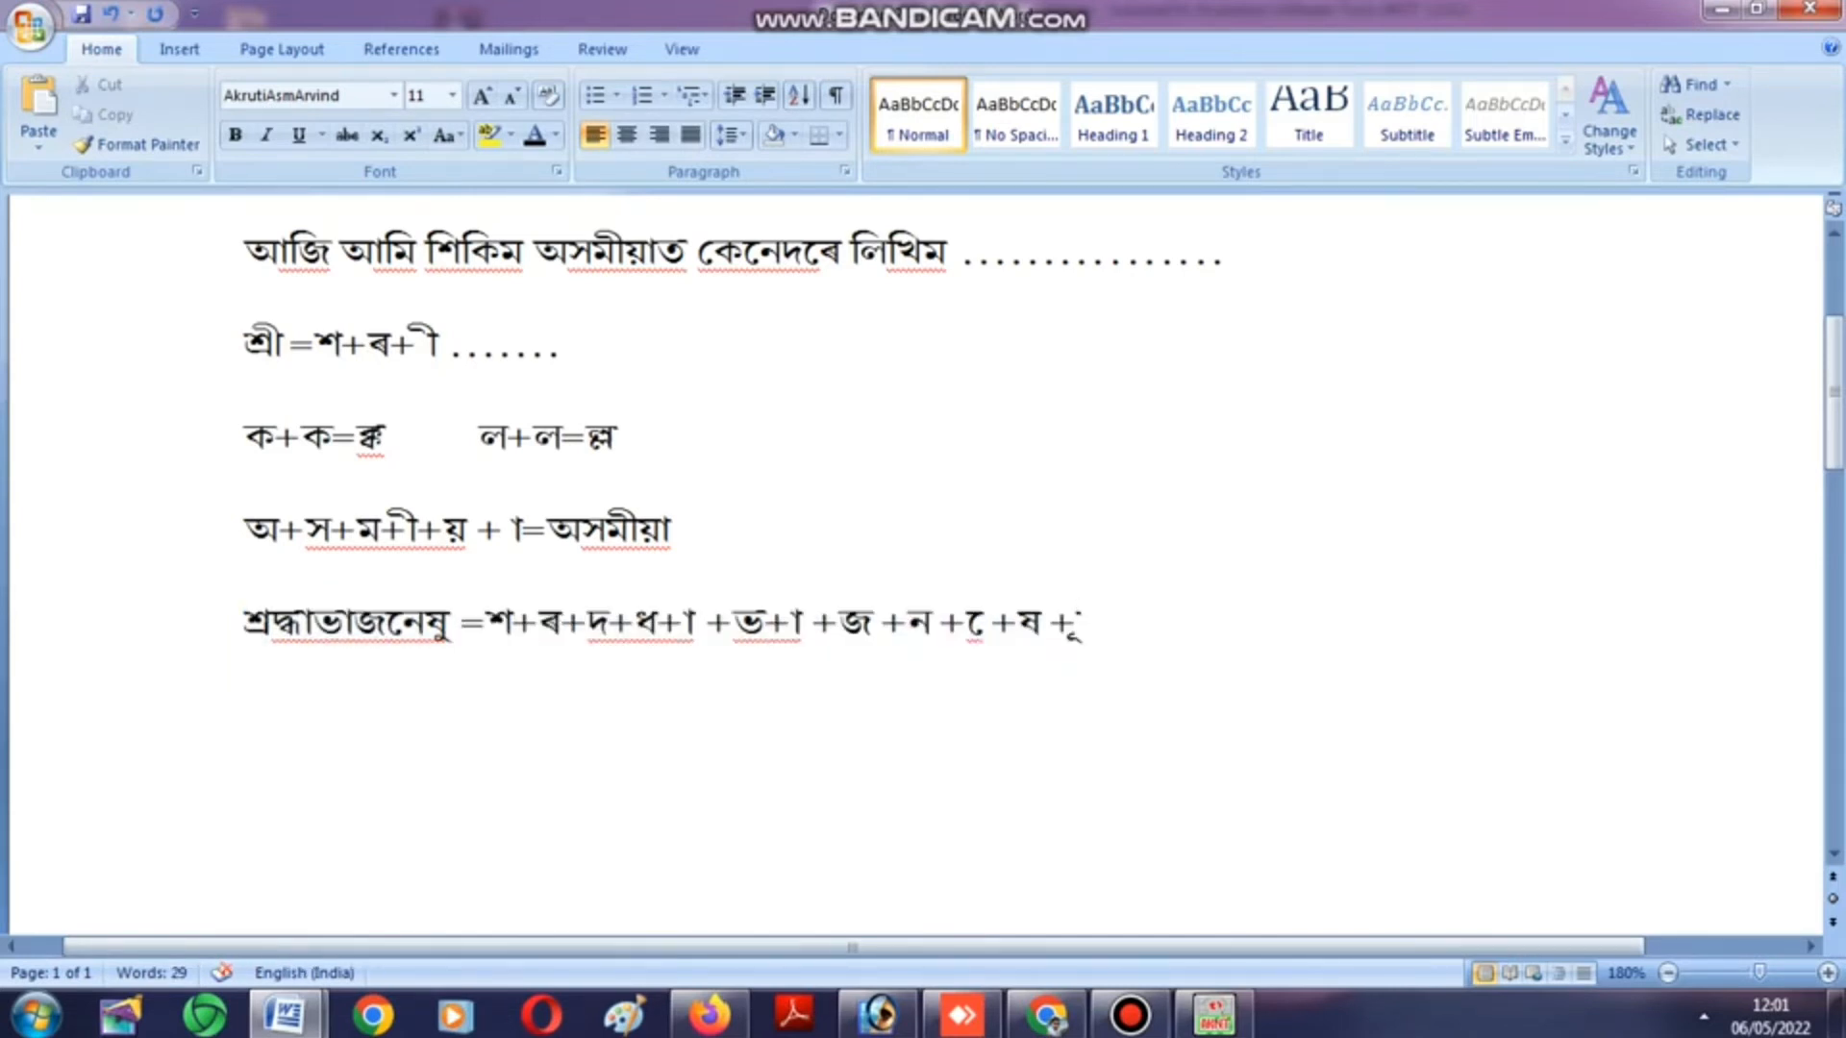
Write the closing sentence "এনেদৰে লিখিলেই আহি থাকিব" followed by a row of dots on a new line below the breakdown.
{"action": "key", "text": "Return"}
{"action": "type", "text": "এনেদৰে লিখিলে"}
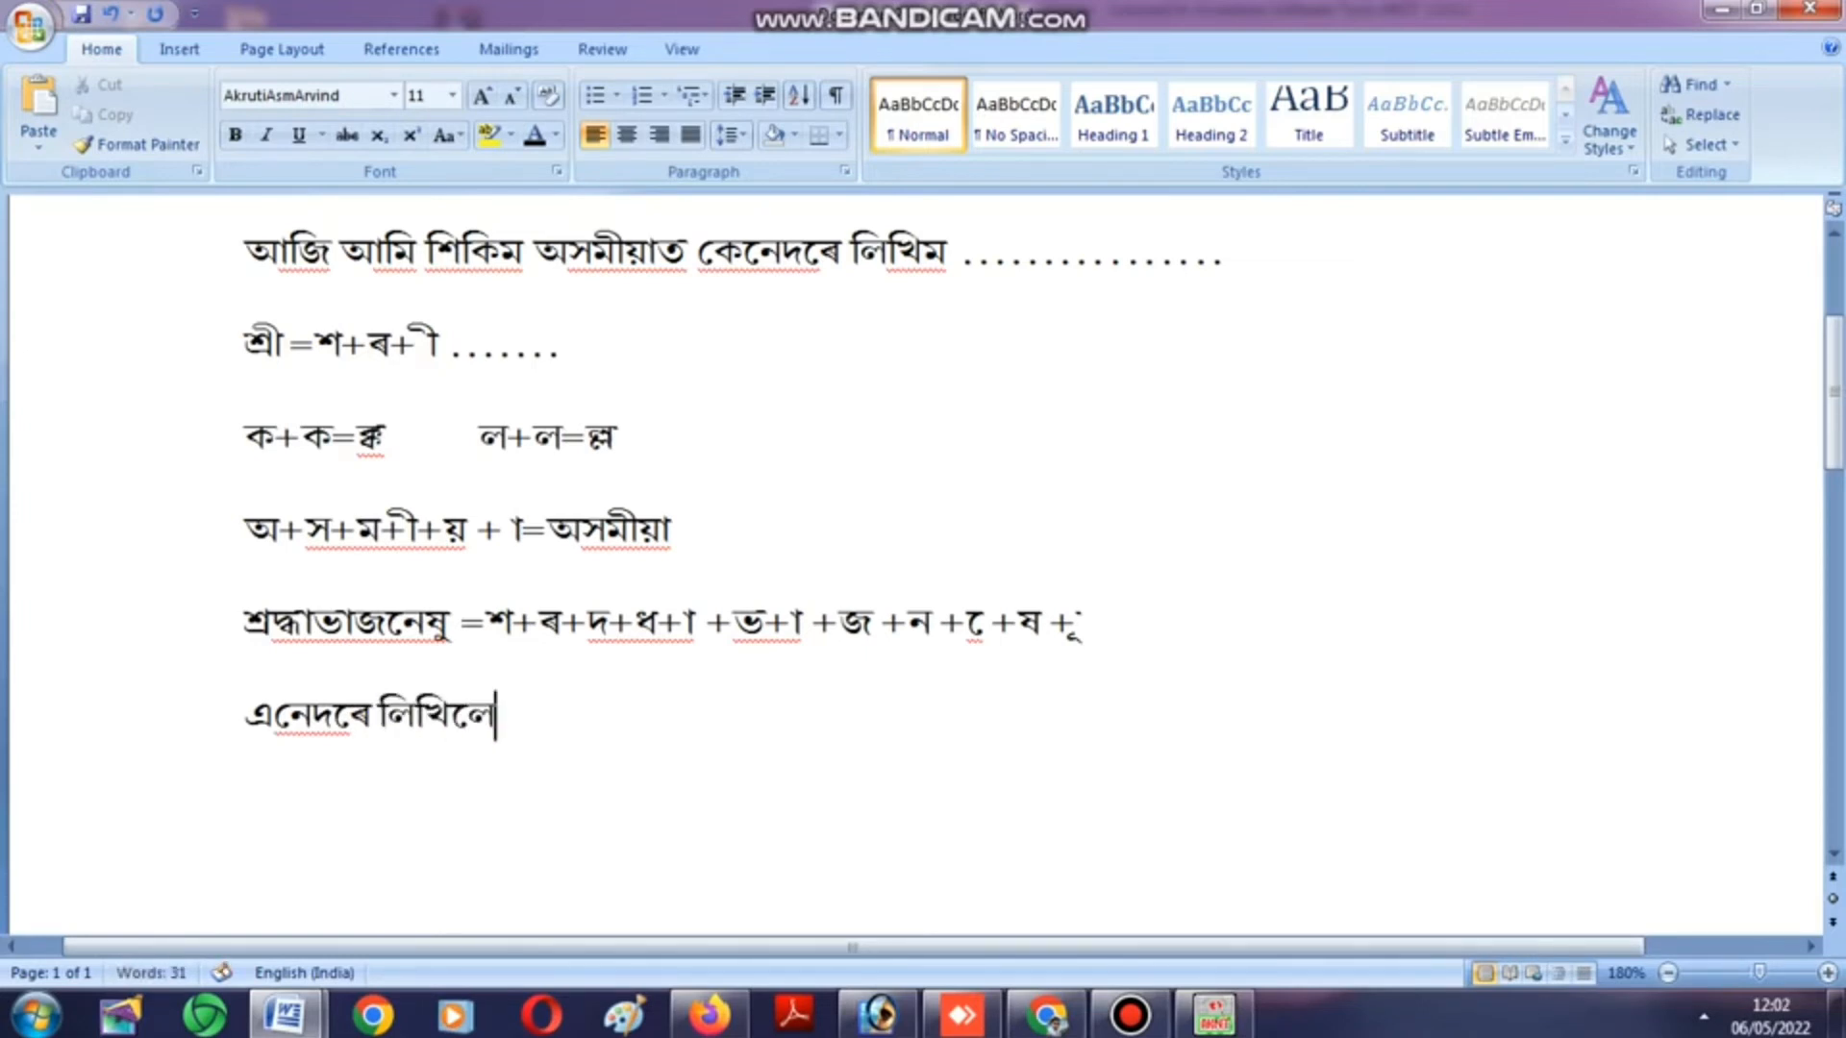
{"action": "type", "text": "ই আহি জাই"}
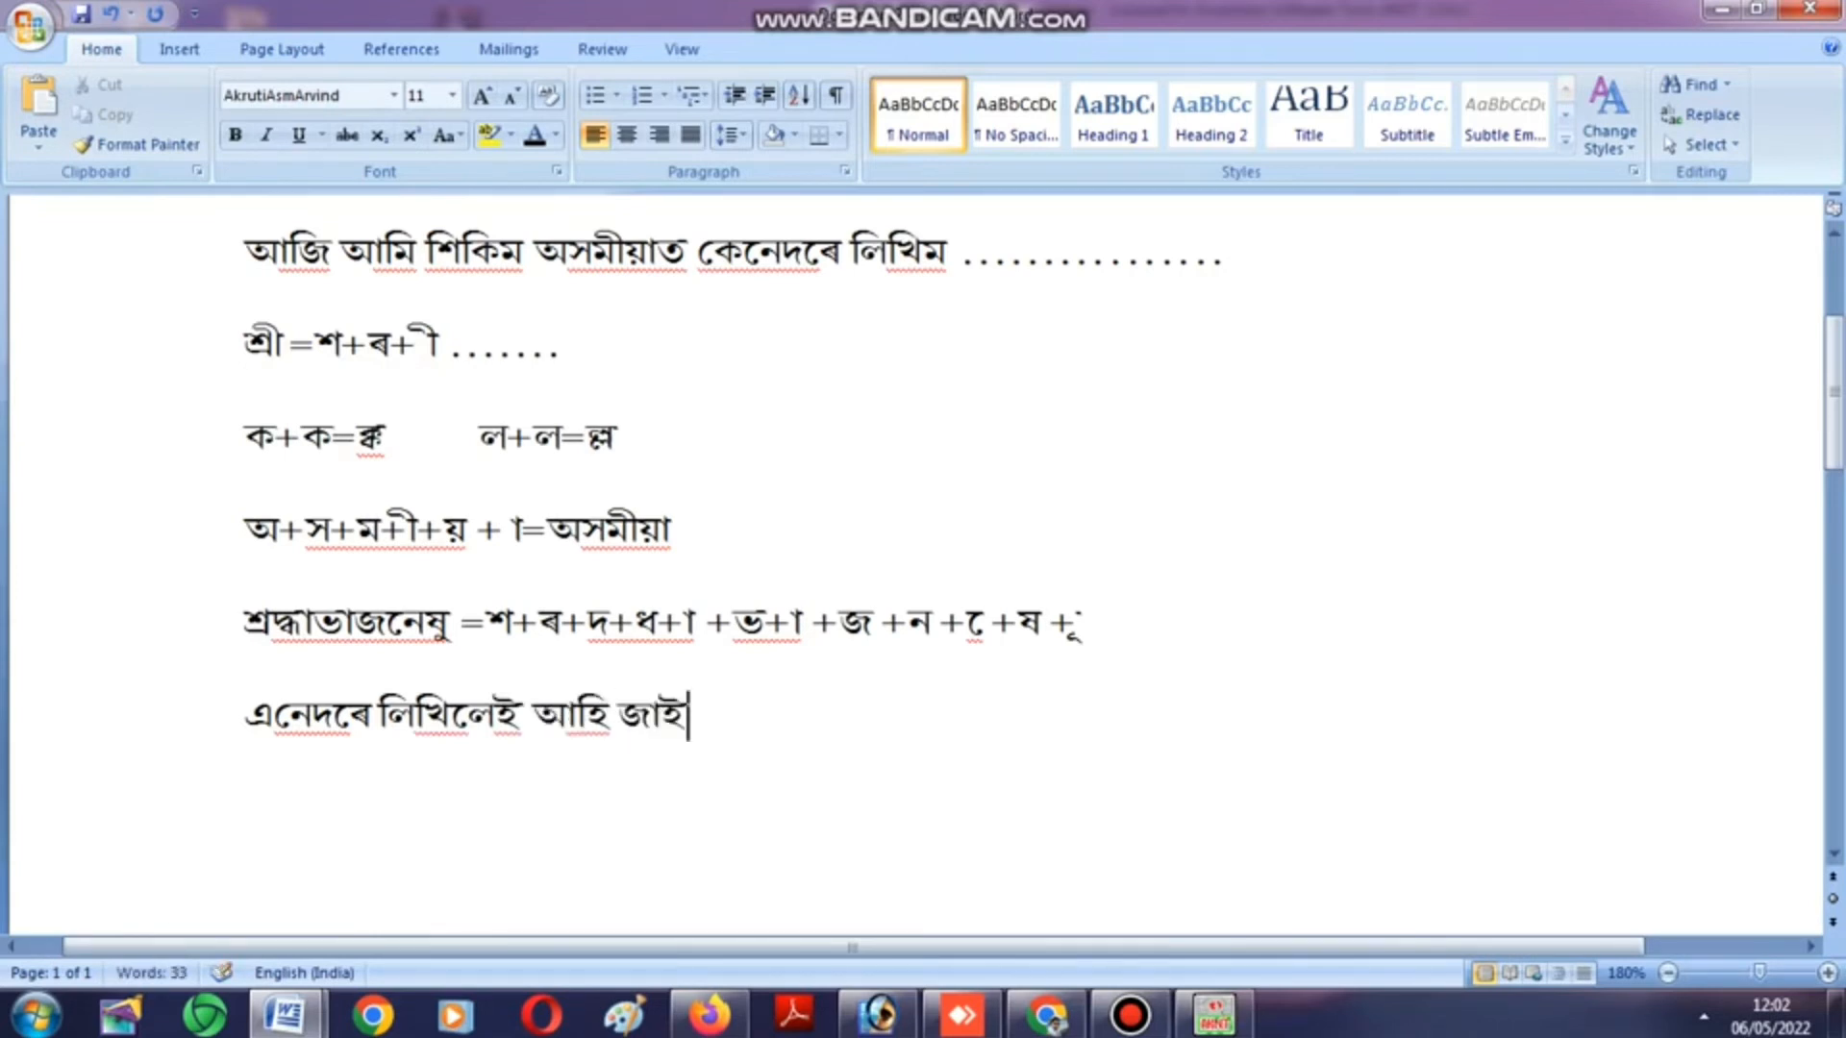
{"action": "key", "text": "BackSpace"}
{"action": "key", "text": "BackSpace"}
{"action": "key", "text": "BackSpace"}
{"action": "key", "text": "BackSpace"}
{"action": "type", "text": "থা"}
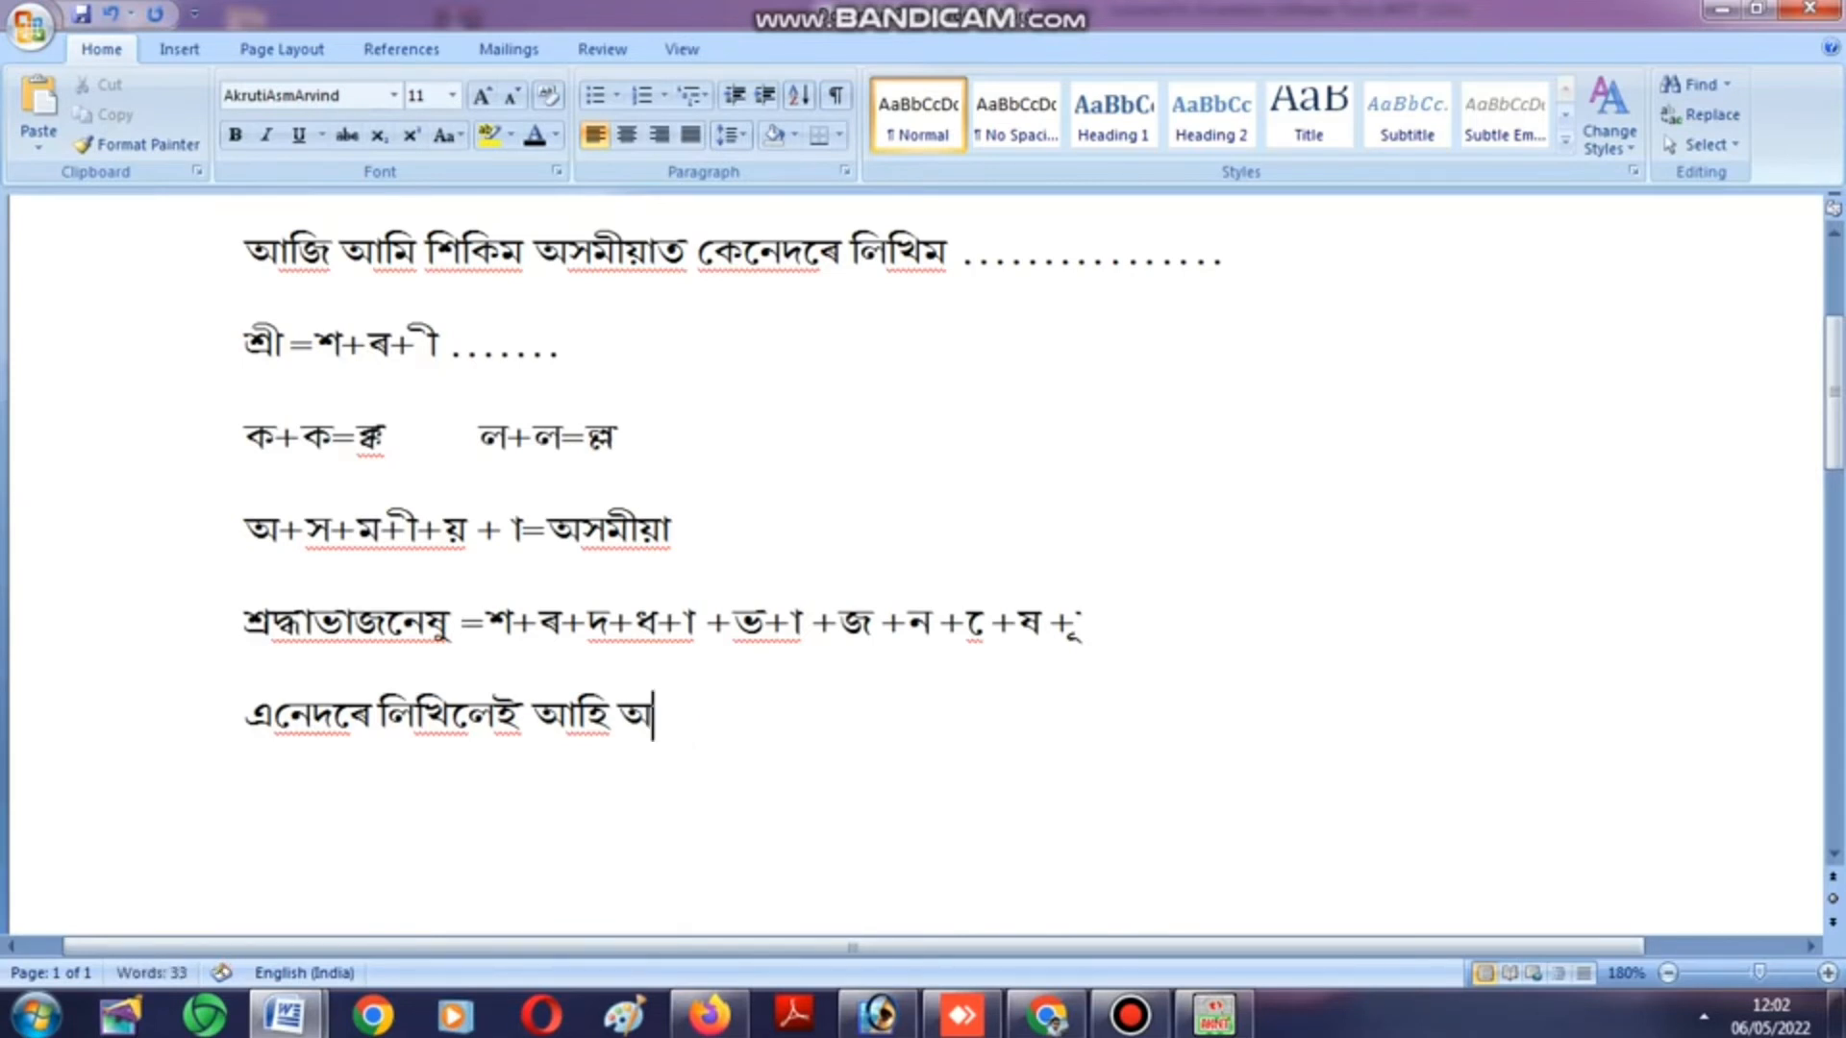
{"action": "type", "text": "কিব."}
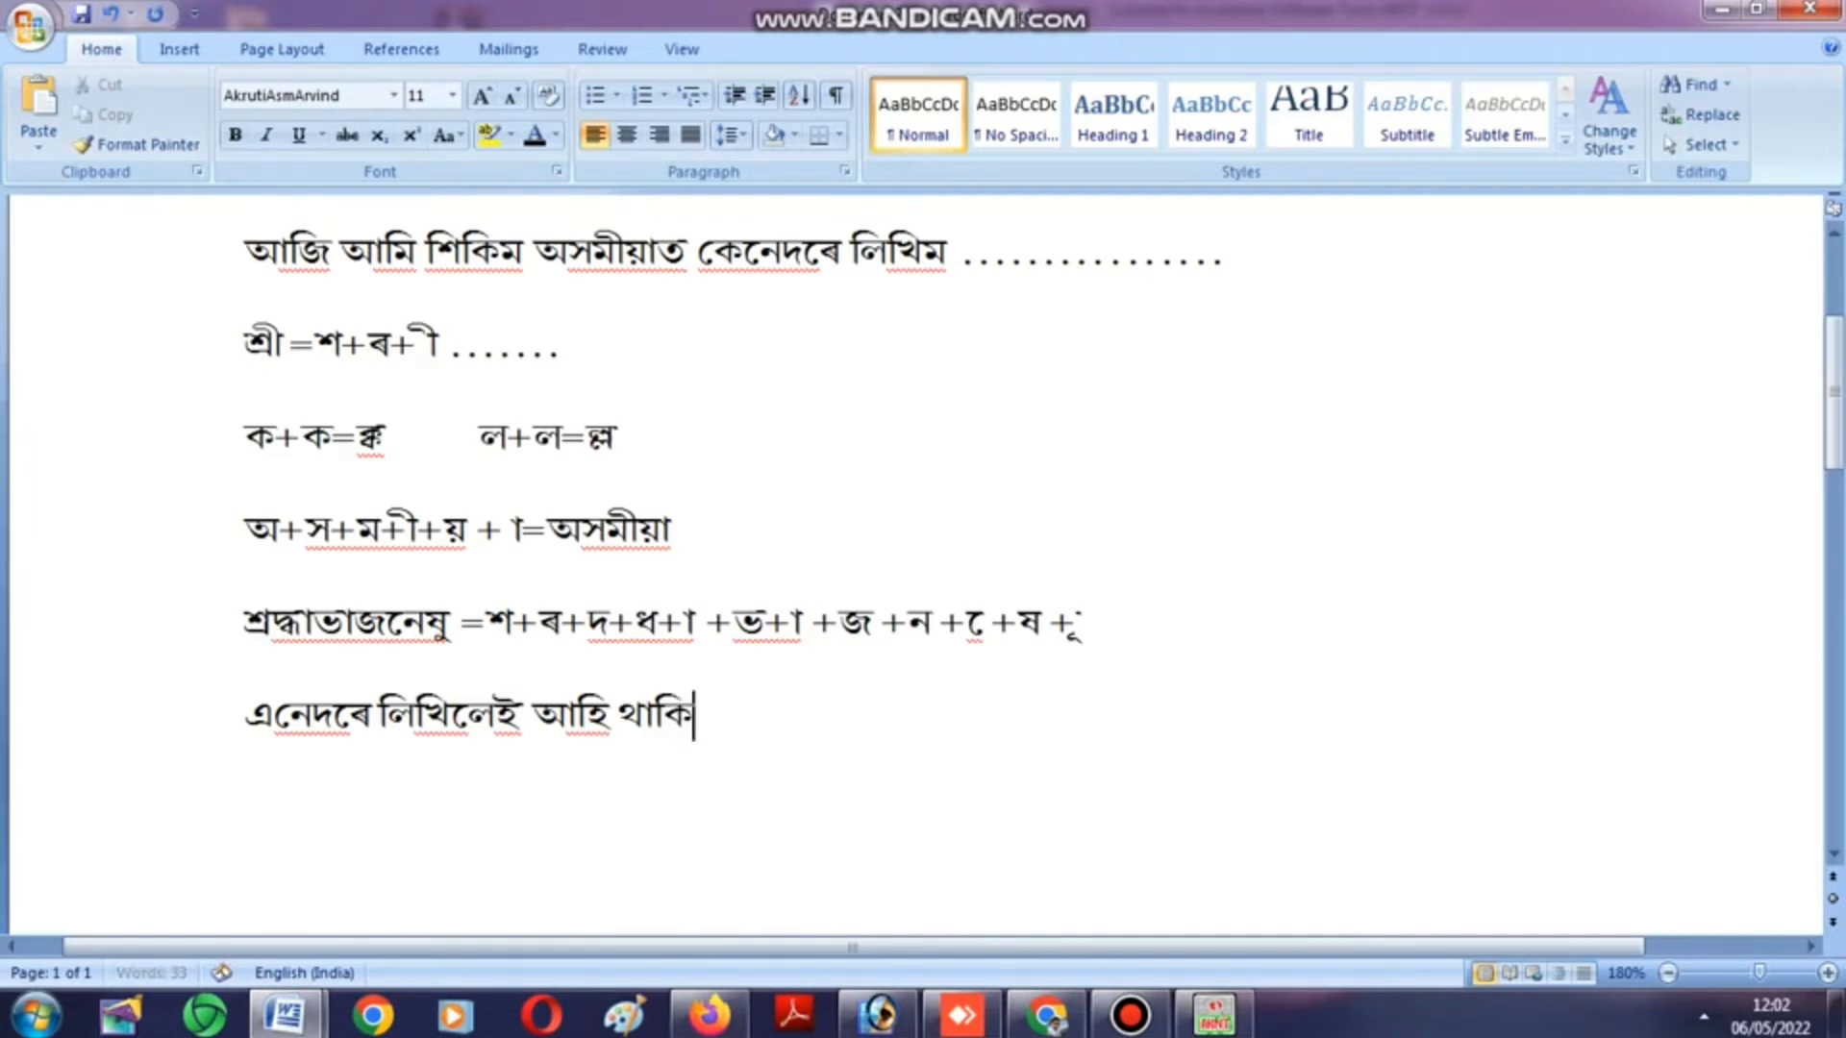
{"action": "type", "text": "........."}
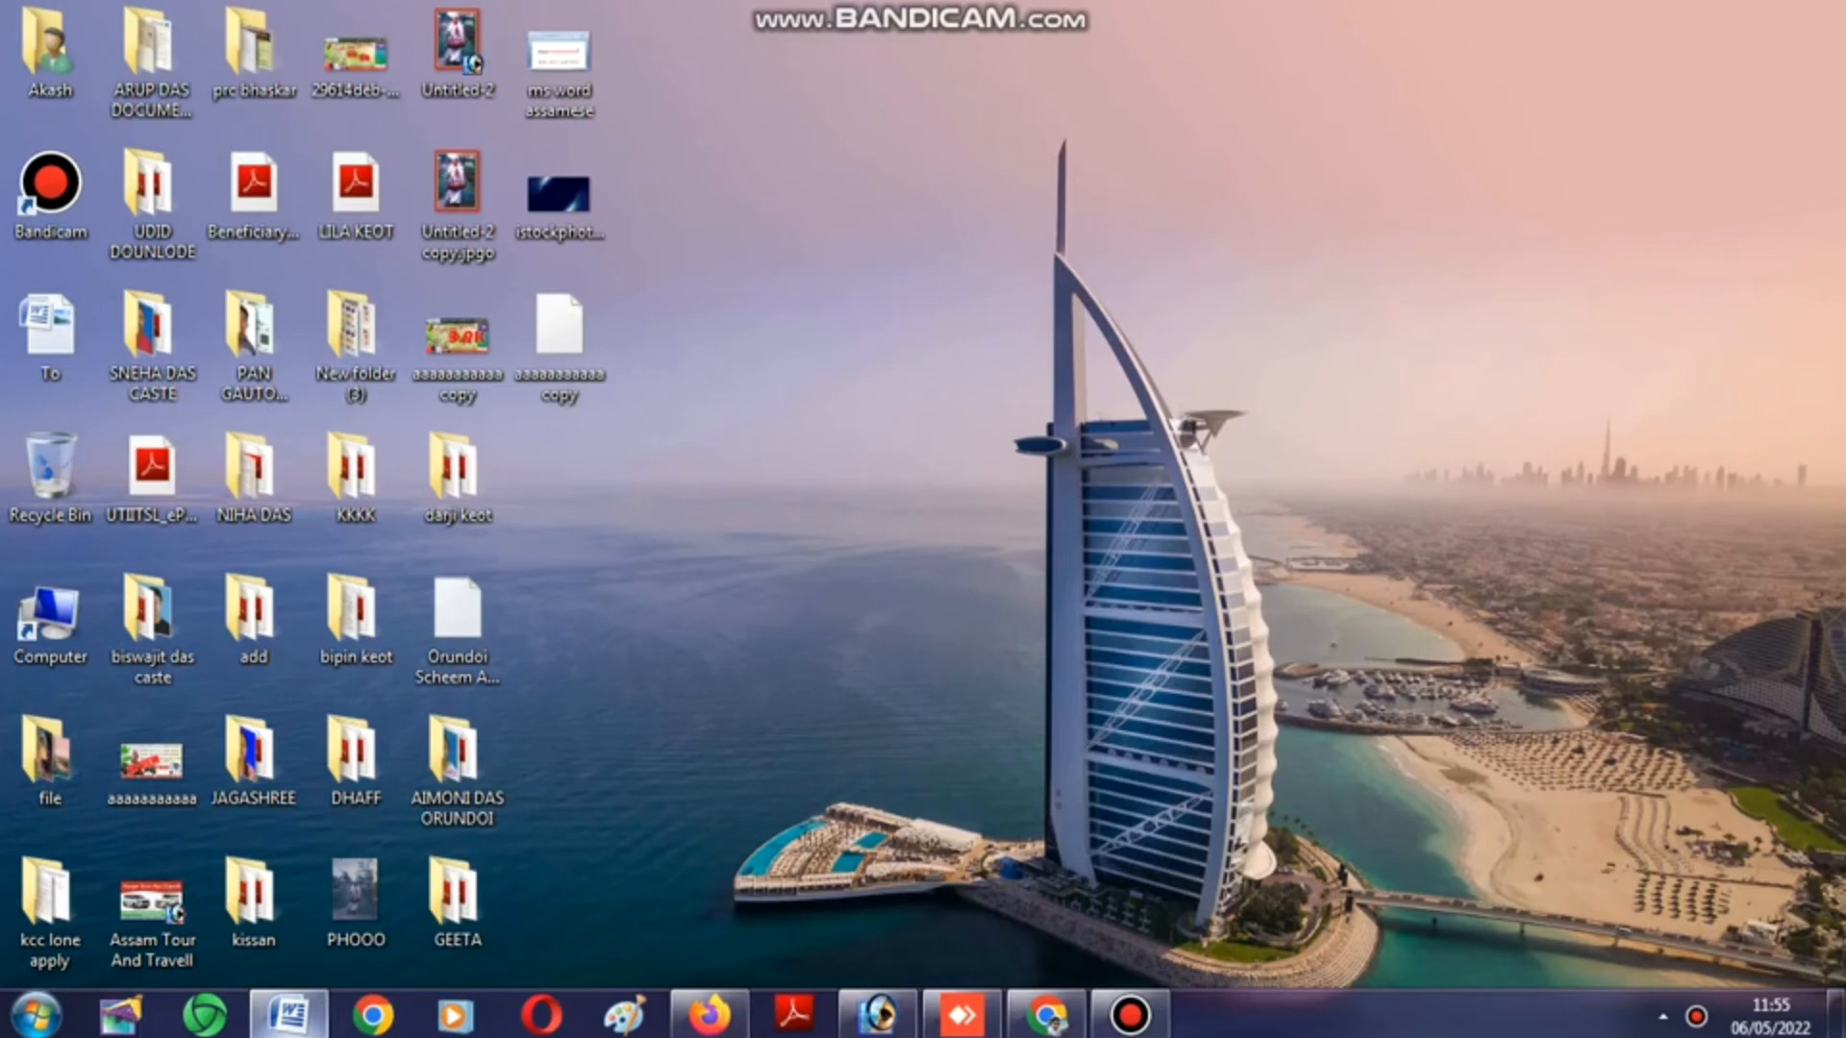
Search the computer for "word" and launch Microsoft Office Word 2007 with a blank document.
{"action": "mouse_move", "coordinate": [288, 1014]}
{"action": "left_click", "coordinate": [37, 1014]}
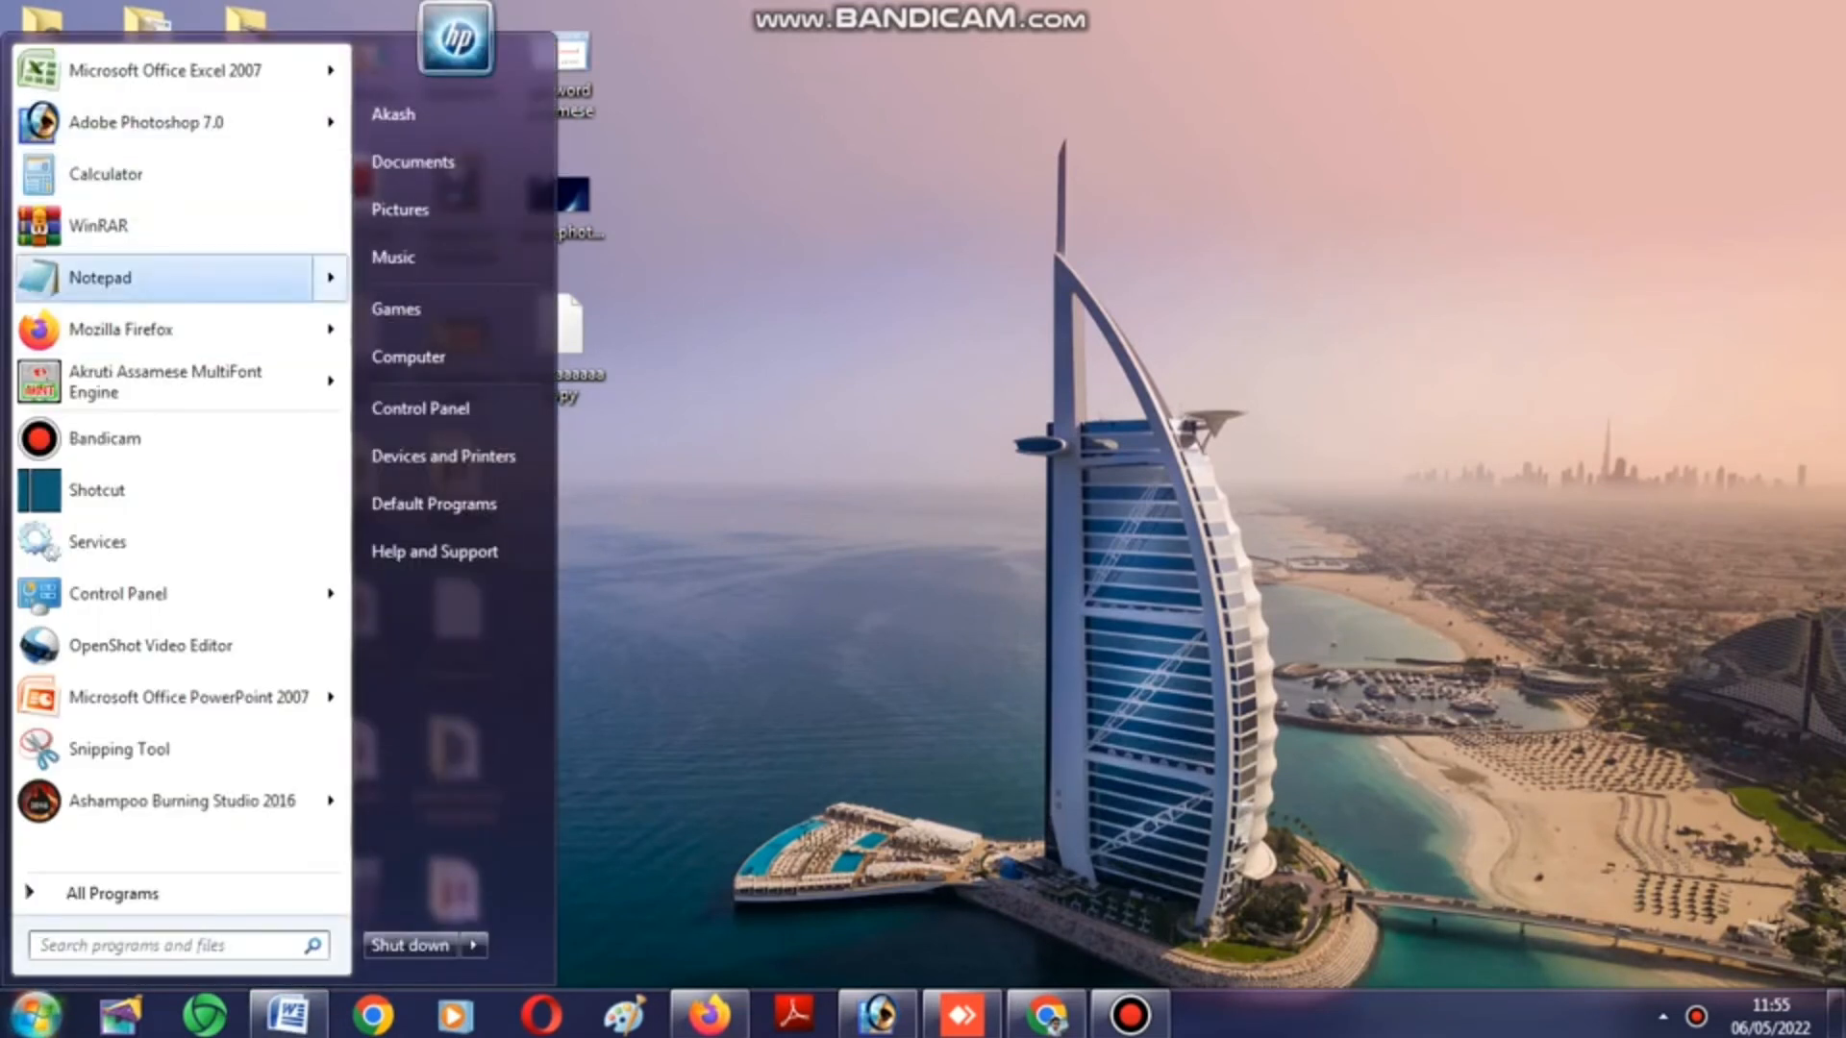
{"action": "type", "text": "word"}
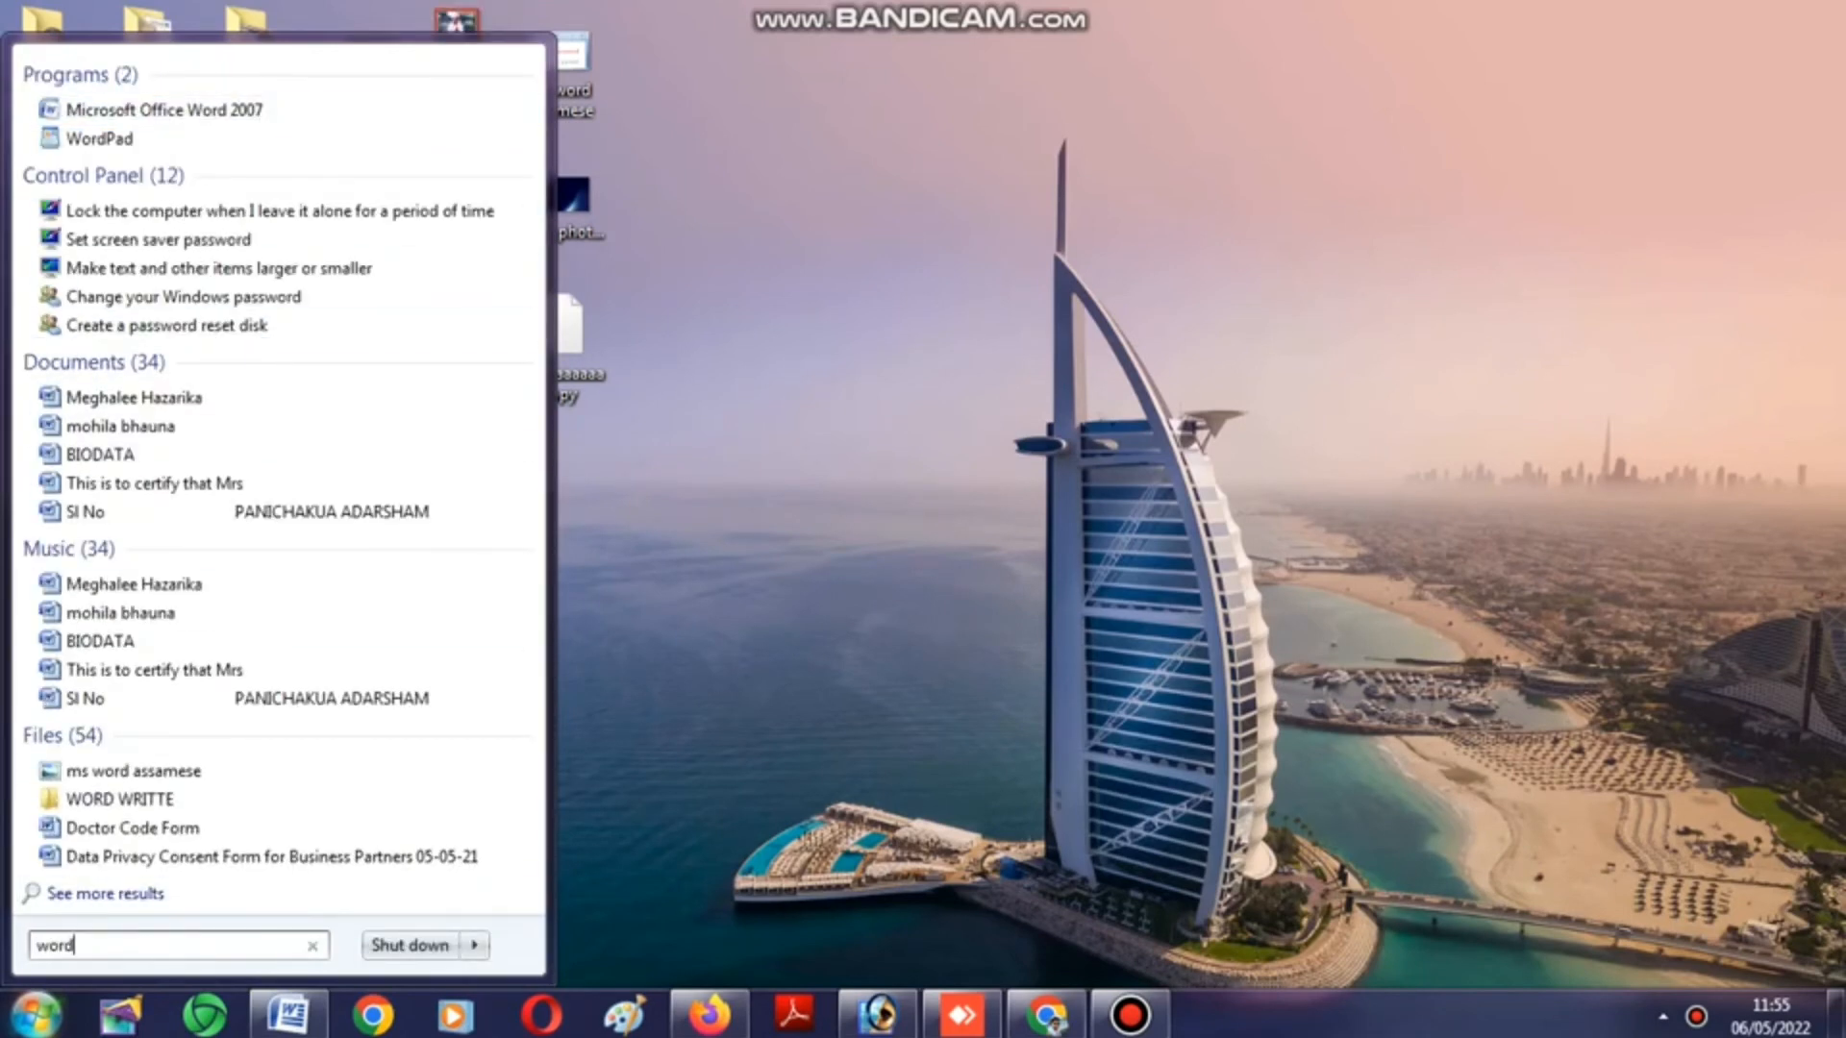
{"action": "left_click", "coordinate": [163, 110]}
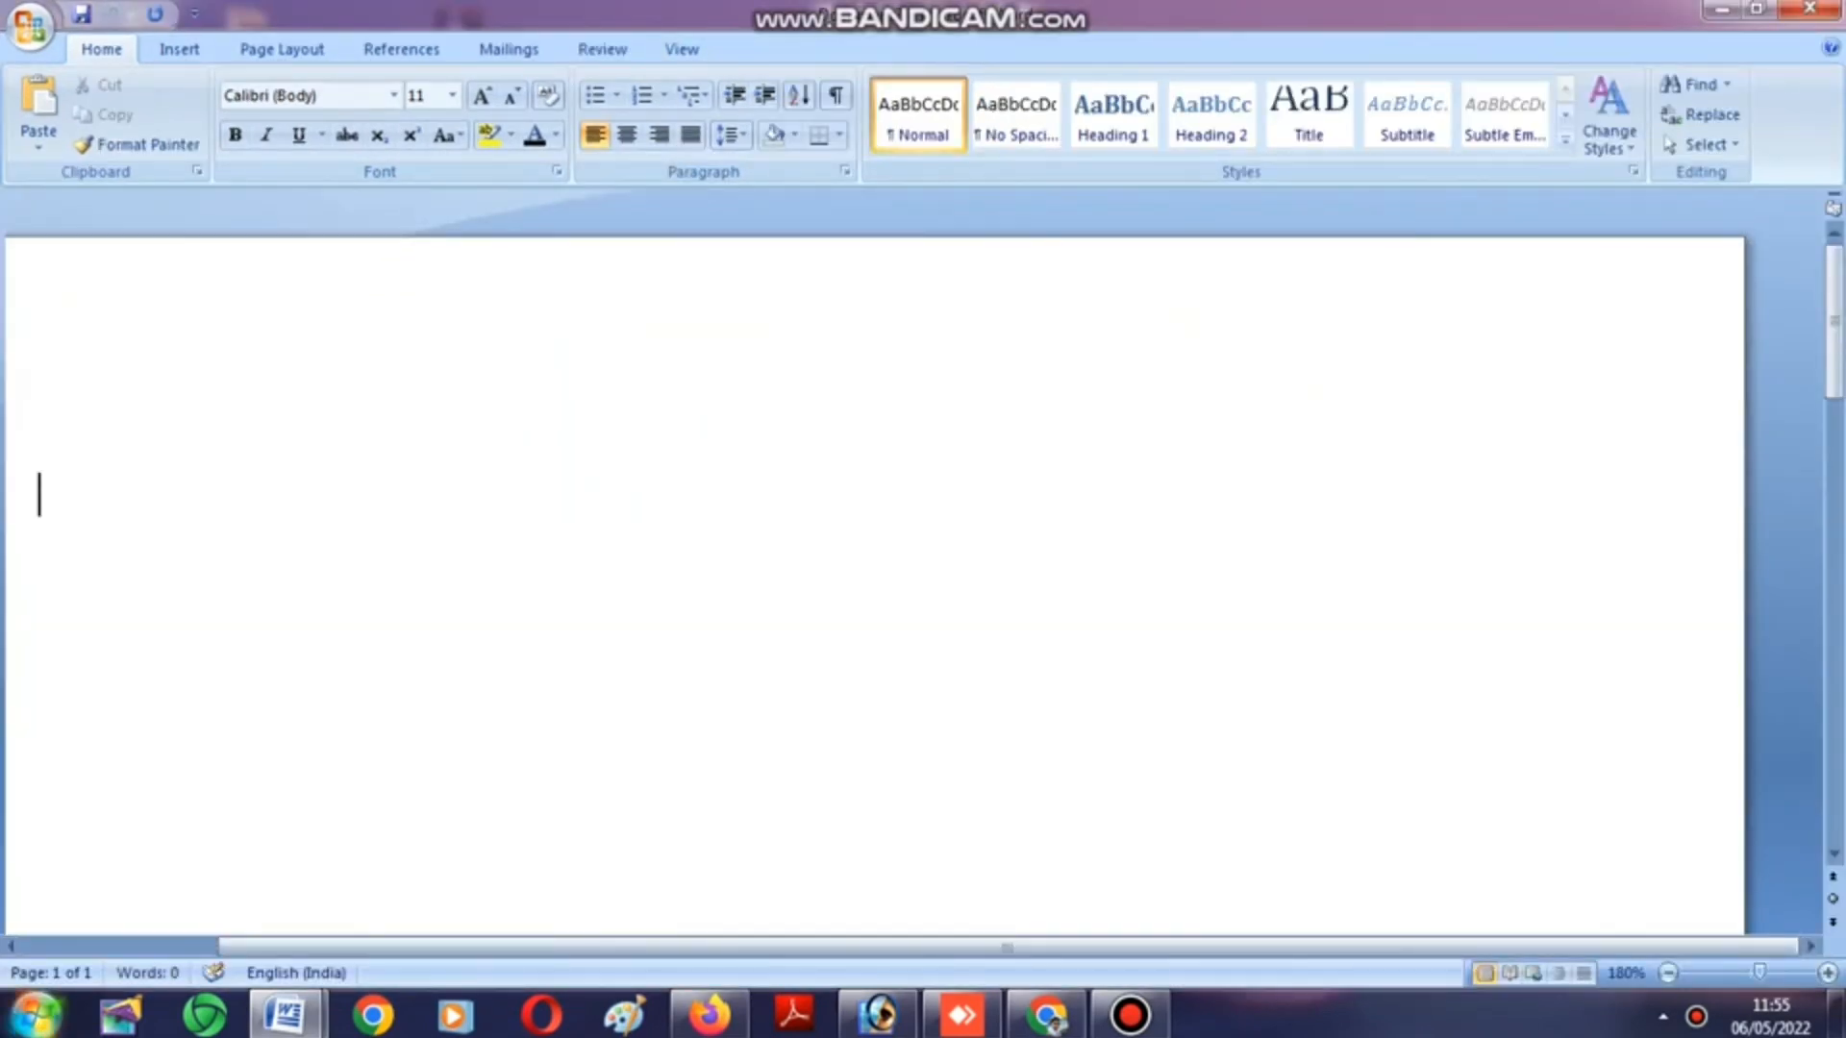
Launch the Akruti Assamese MultiFont Engine and choose the Akruti English Phonetic keyboard layout for the Assamese script.
{"action": "left_click", "coordinate": [37, 1015]}
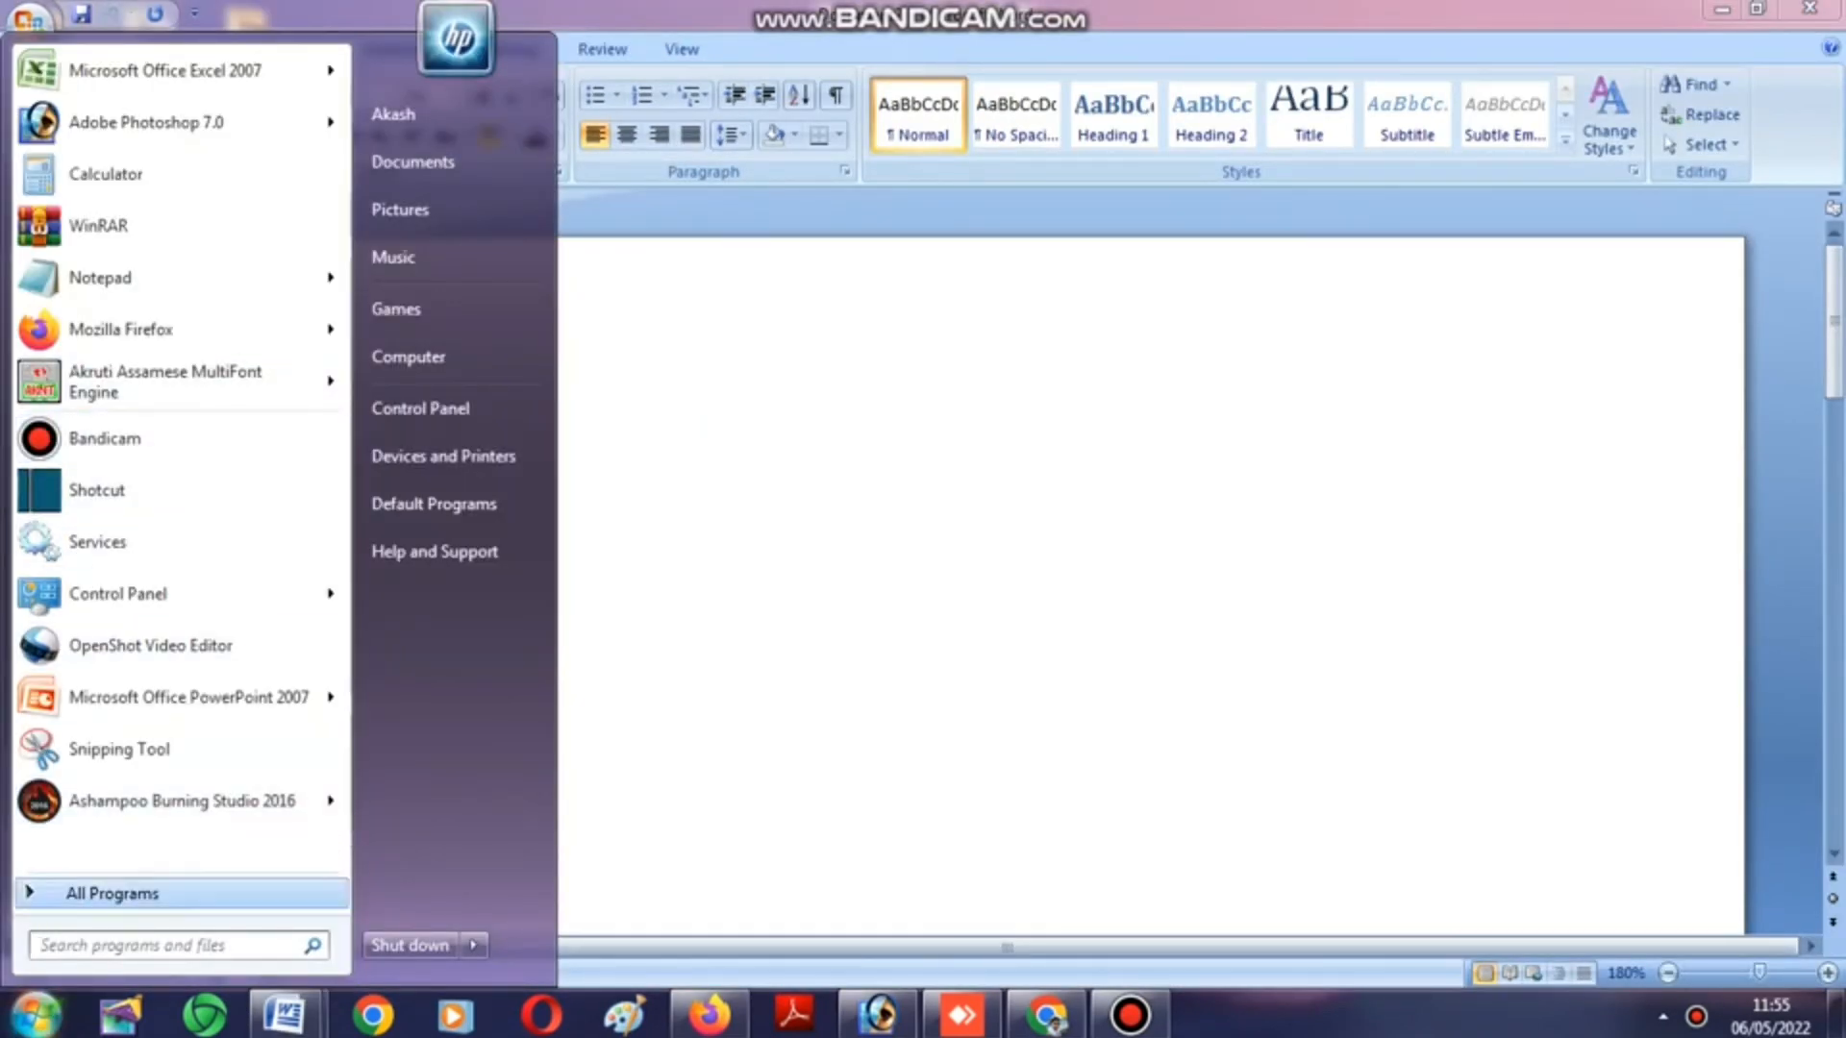
{"action": "left_click", "coordinate": [163, 381]}
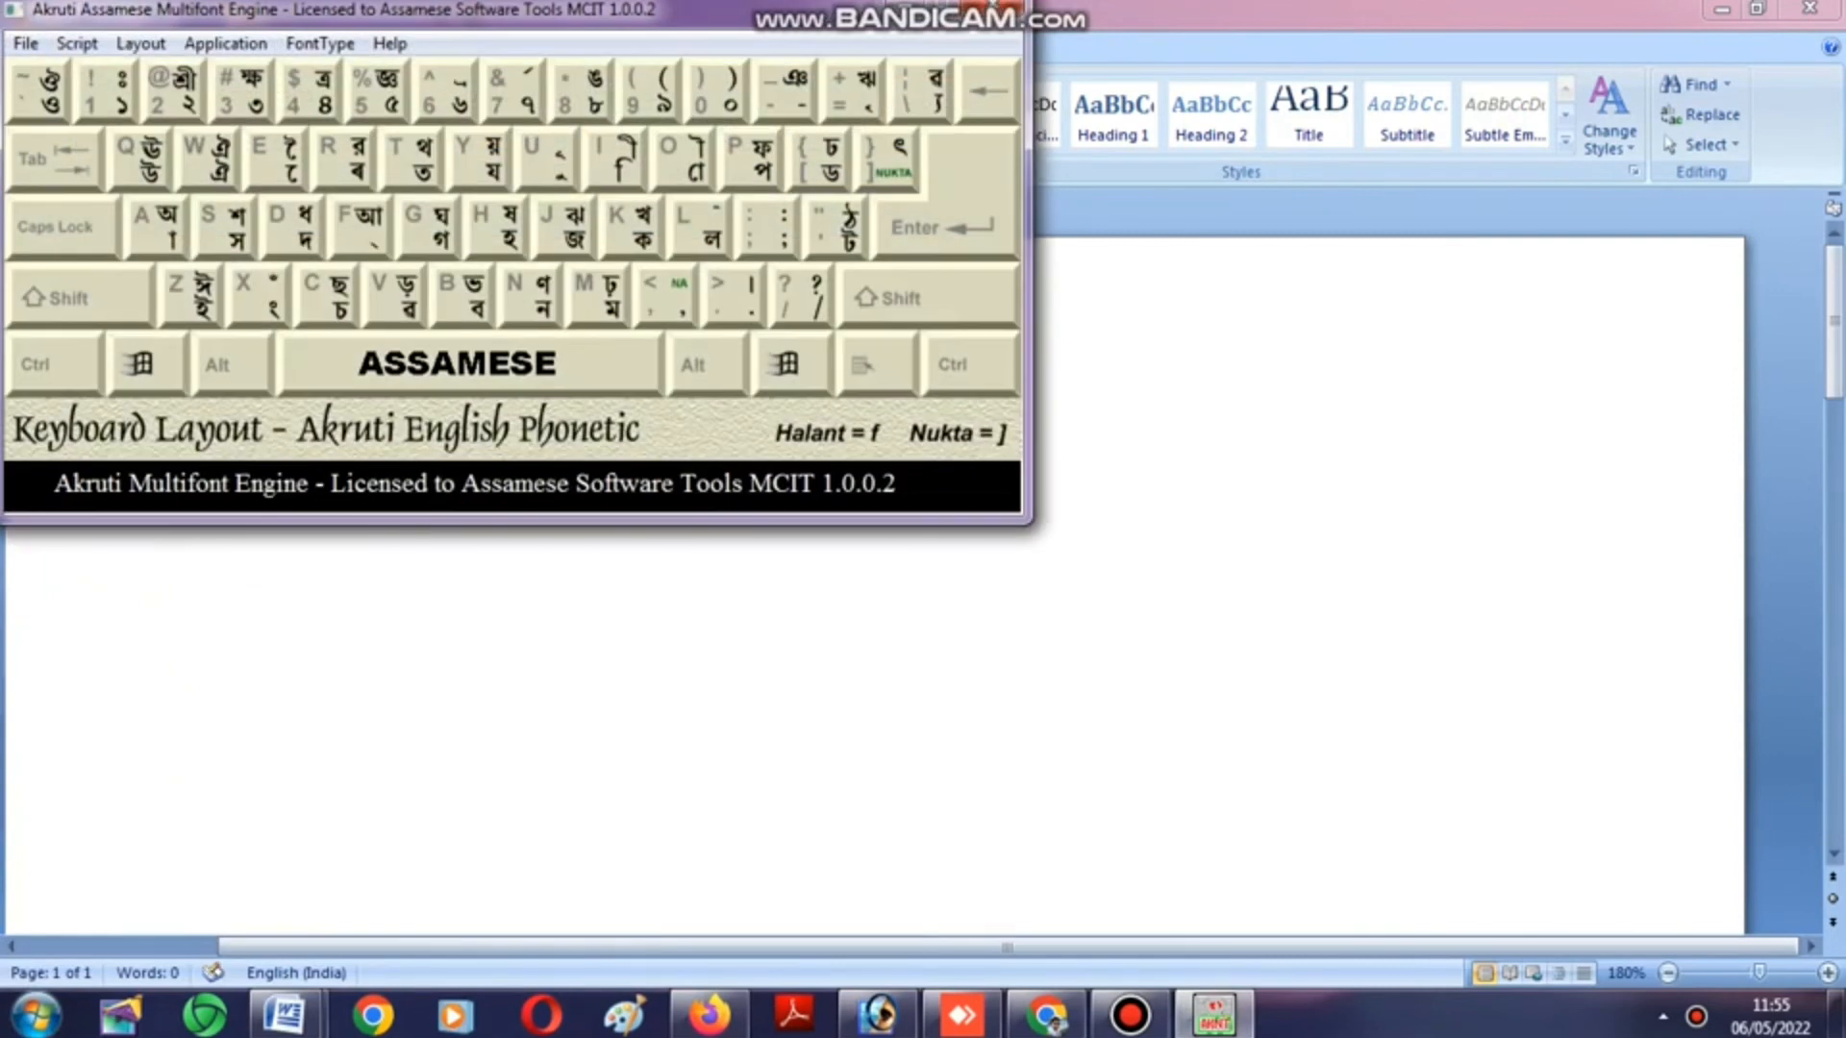
{"action": "left_click", "coordinate": [76, 45]}
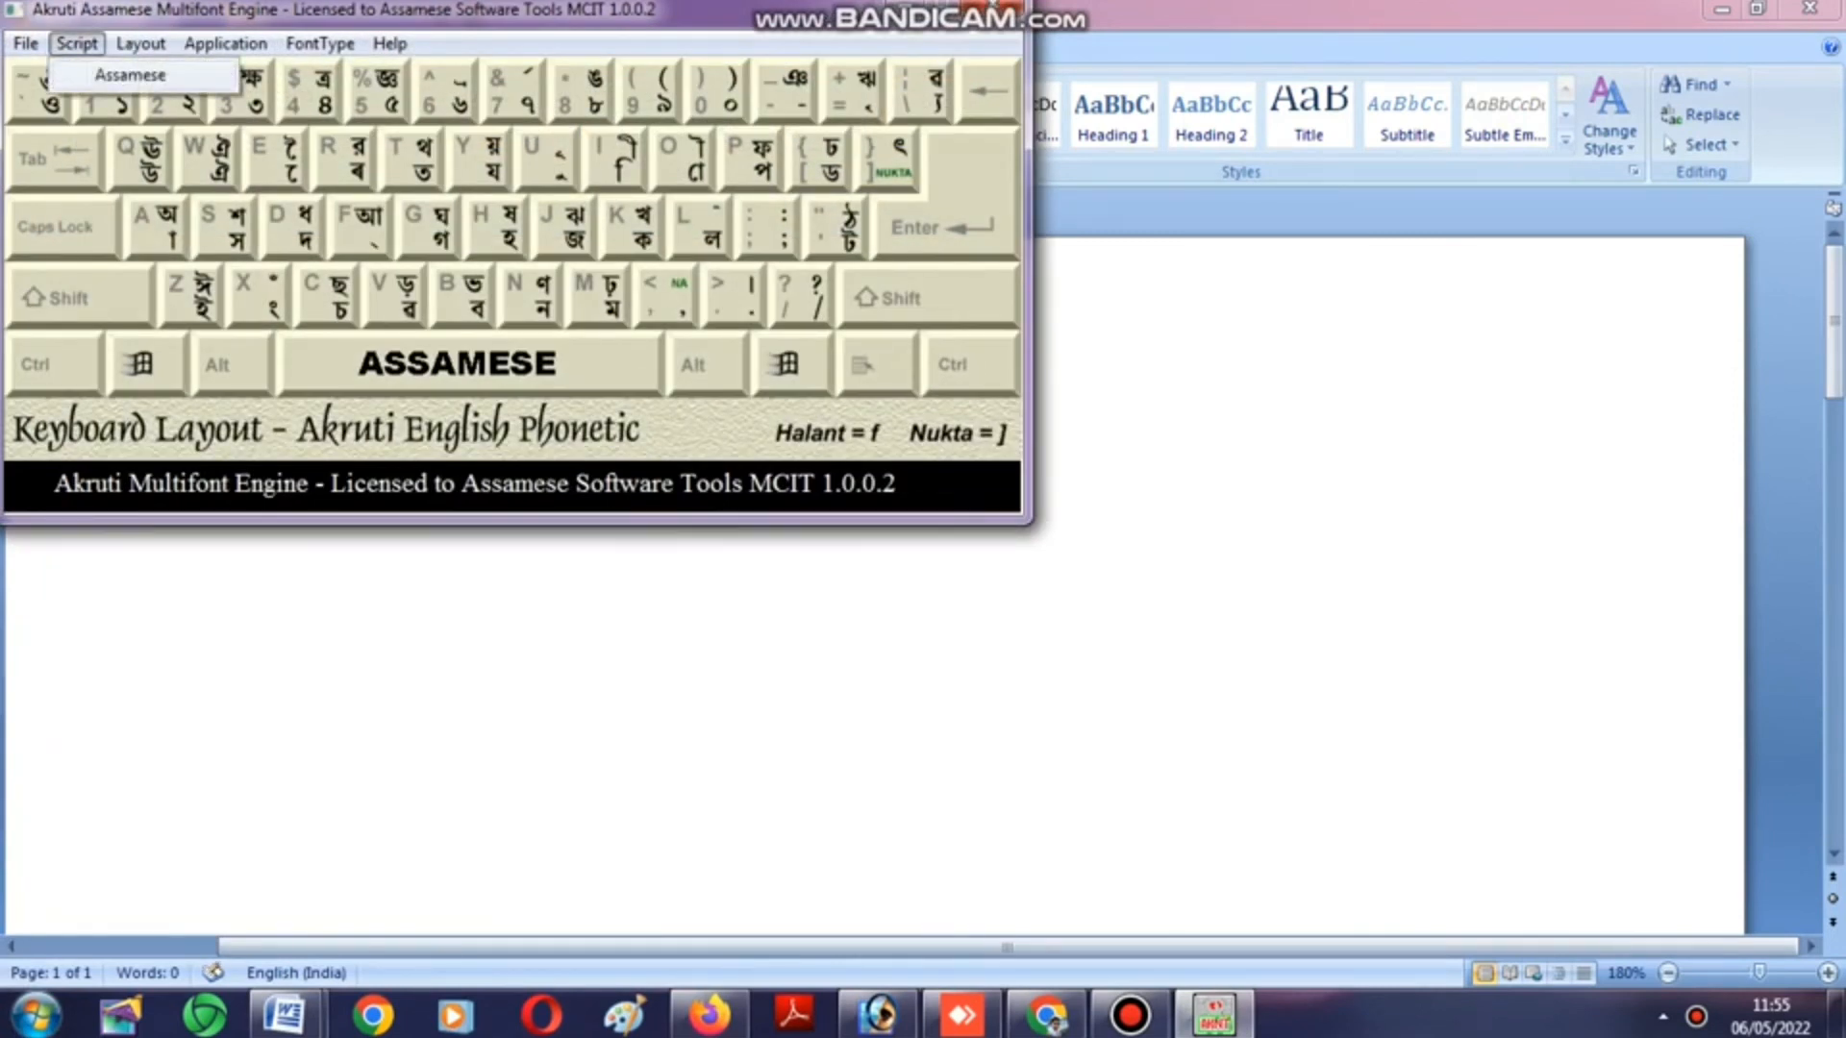
{"action": "left_click", "coordinate": [140, 44]}
{"action": "left_click", "coordinate": [243, 105]}
Choose the font engine's target application and the AkrutiAsm (Monolingual) font type, and minimize the engine window.
{"action": "left_click", "coordinate": [226, 44]}
{"action": "left_click", "coordinate": [385, 74]}
{"action": "left_click", "coordinate": [320, 44]}
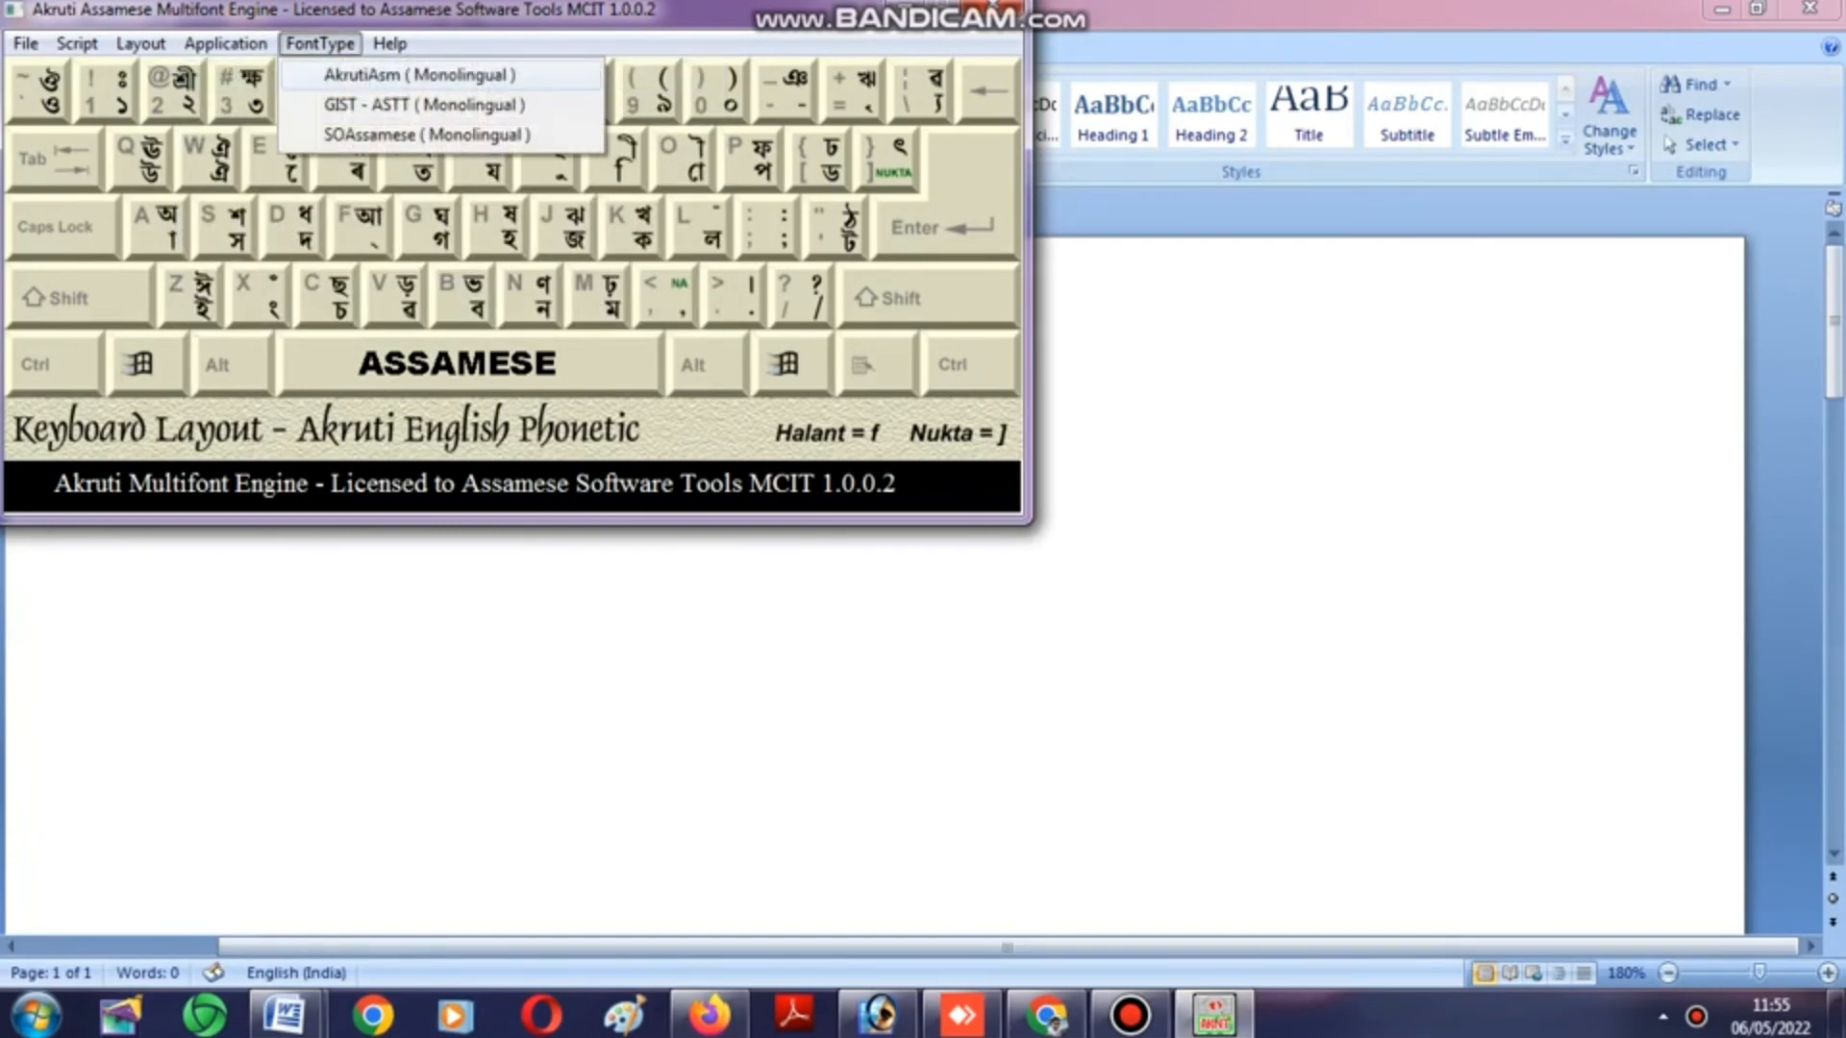
{"action": "left_click", "coordinate": [419, 75]}
{"action": "left_click", "coordinate": [907, 7]}
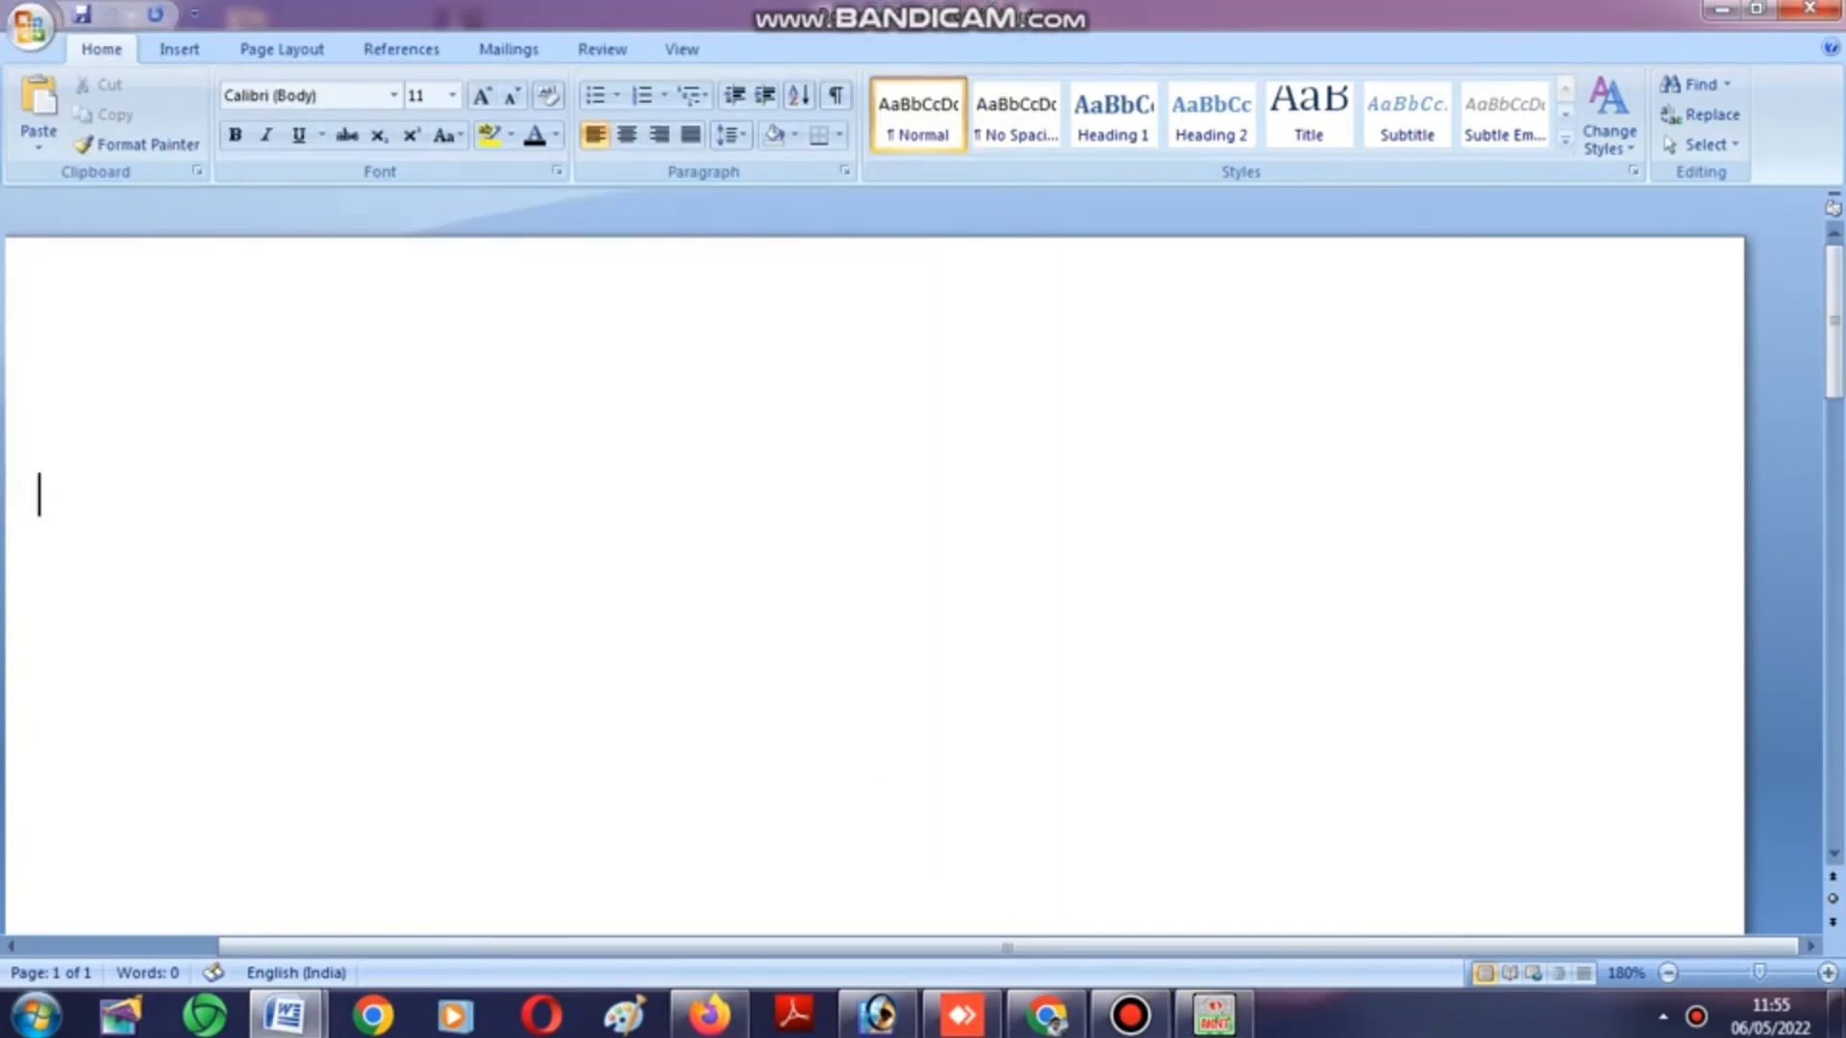
{"action": "type", "text": "bbb"}
{"action": "key", "text": "ctrl+a"}
{"action": "left_click_drag", "start_coordinate": [113, 498], "coordinate": [34, 498]}
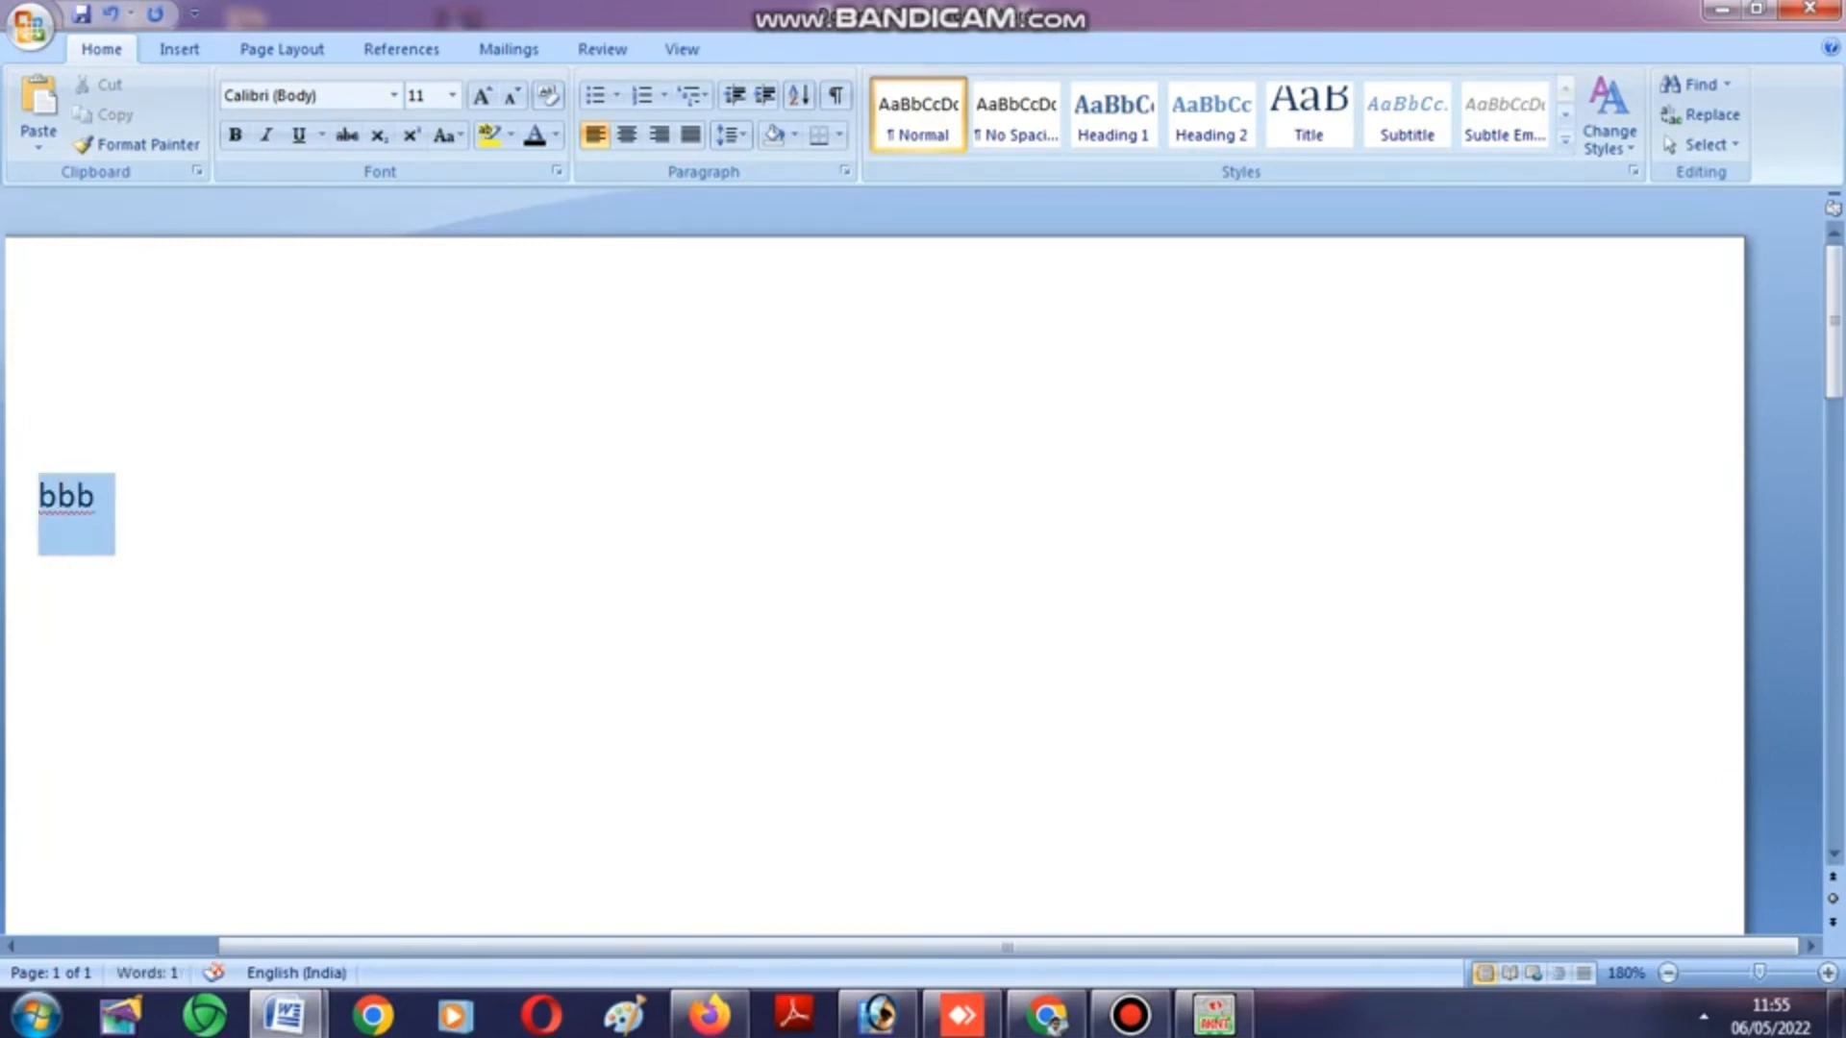
Replace the selected test text with the word "অসমীয়া" and set its font to AkrutiAsmArvind.
{"action": "type", "text": "#"}
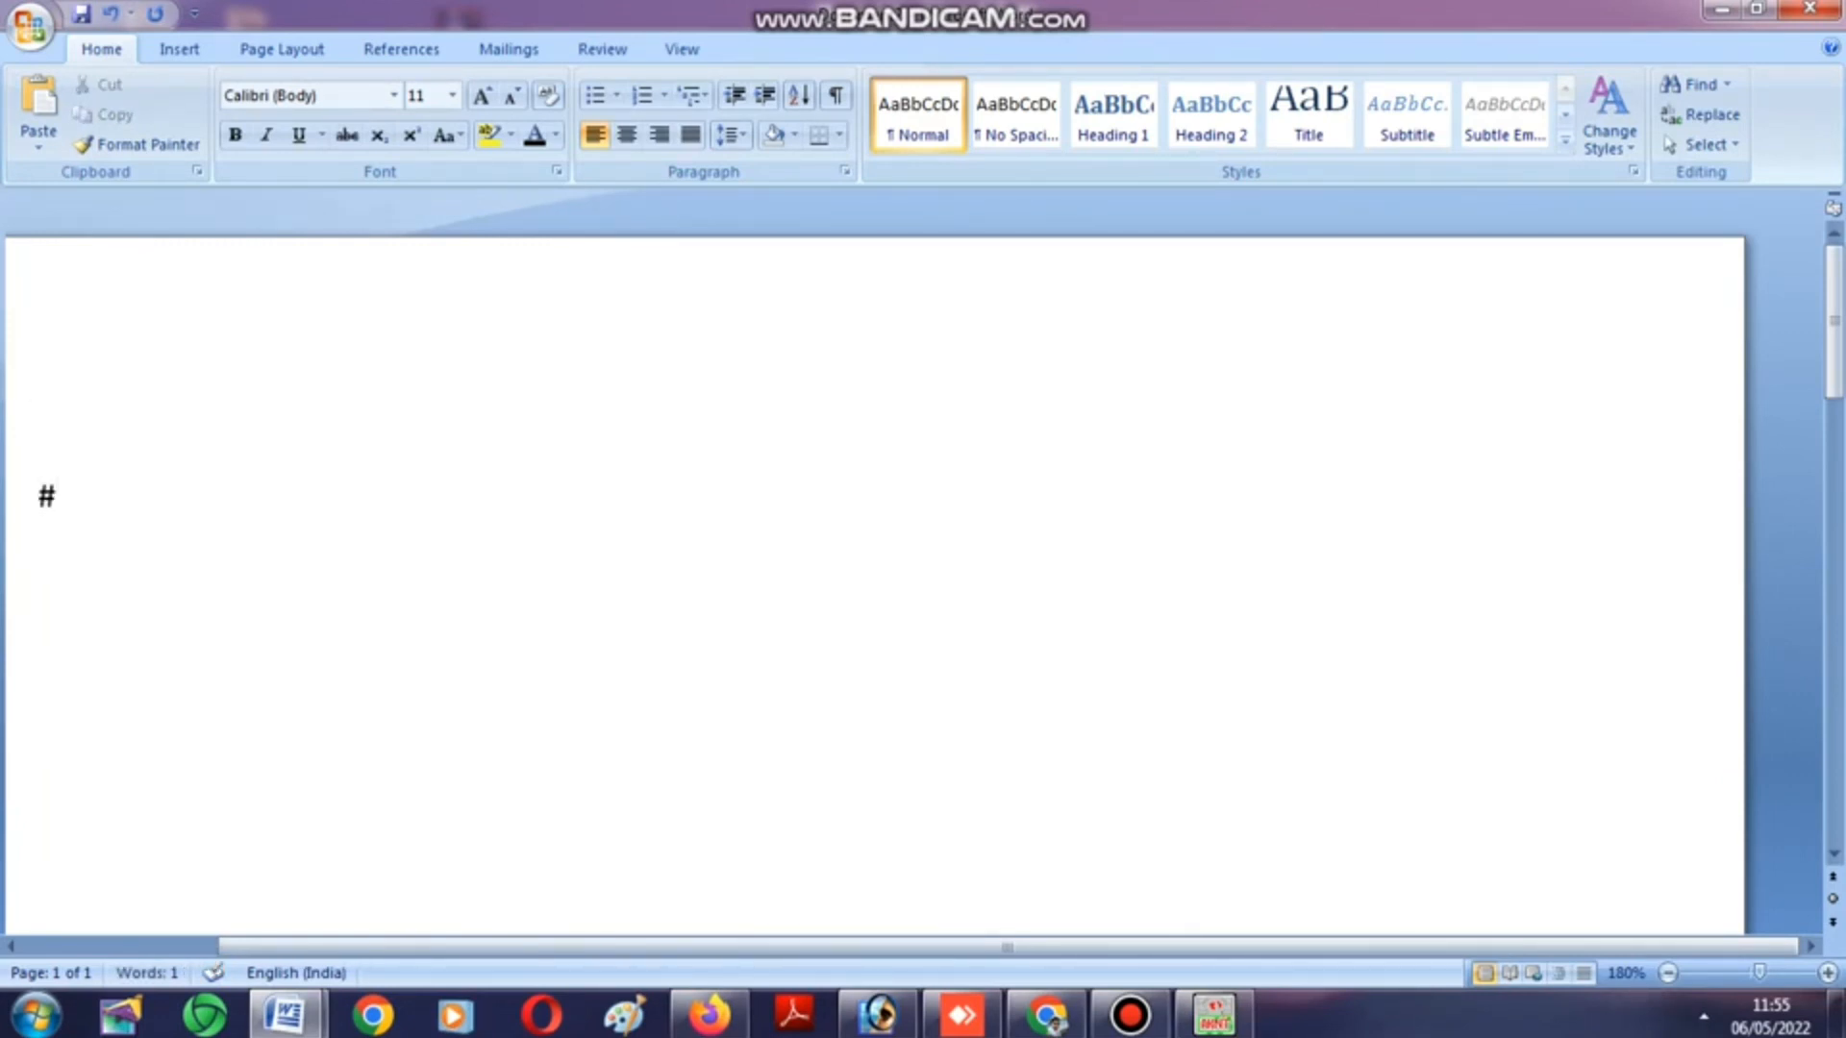
{"action": "type", "text": "aXãZá"}
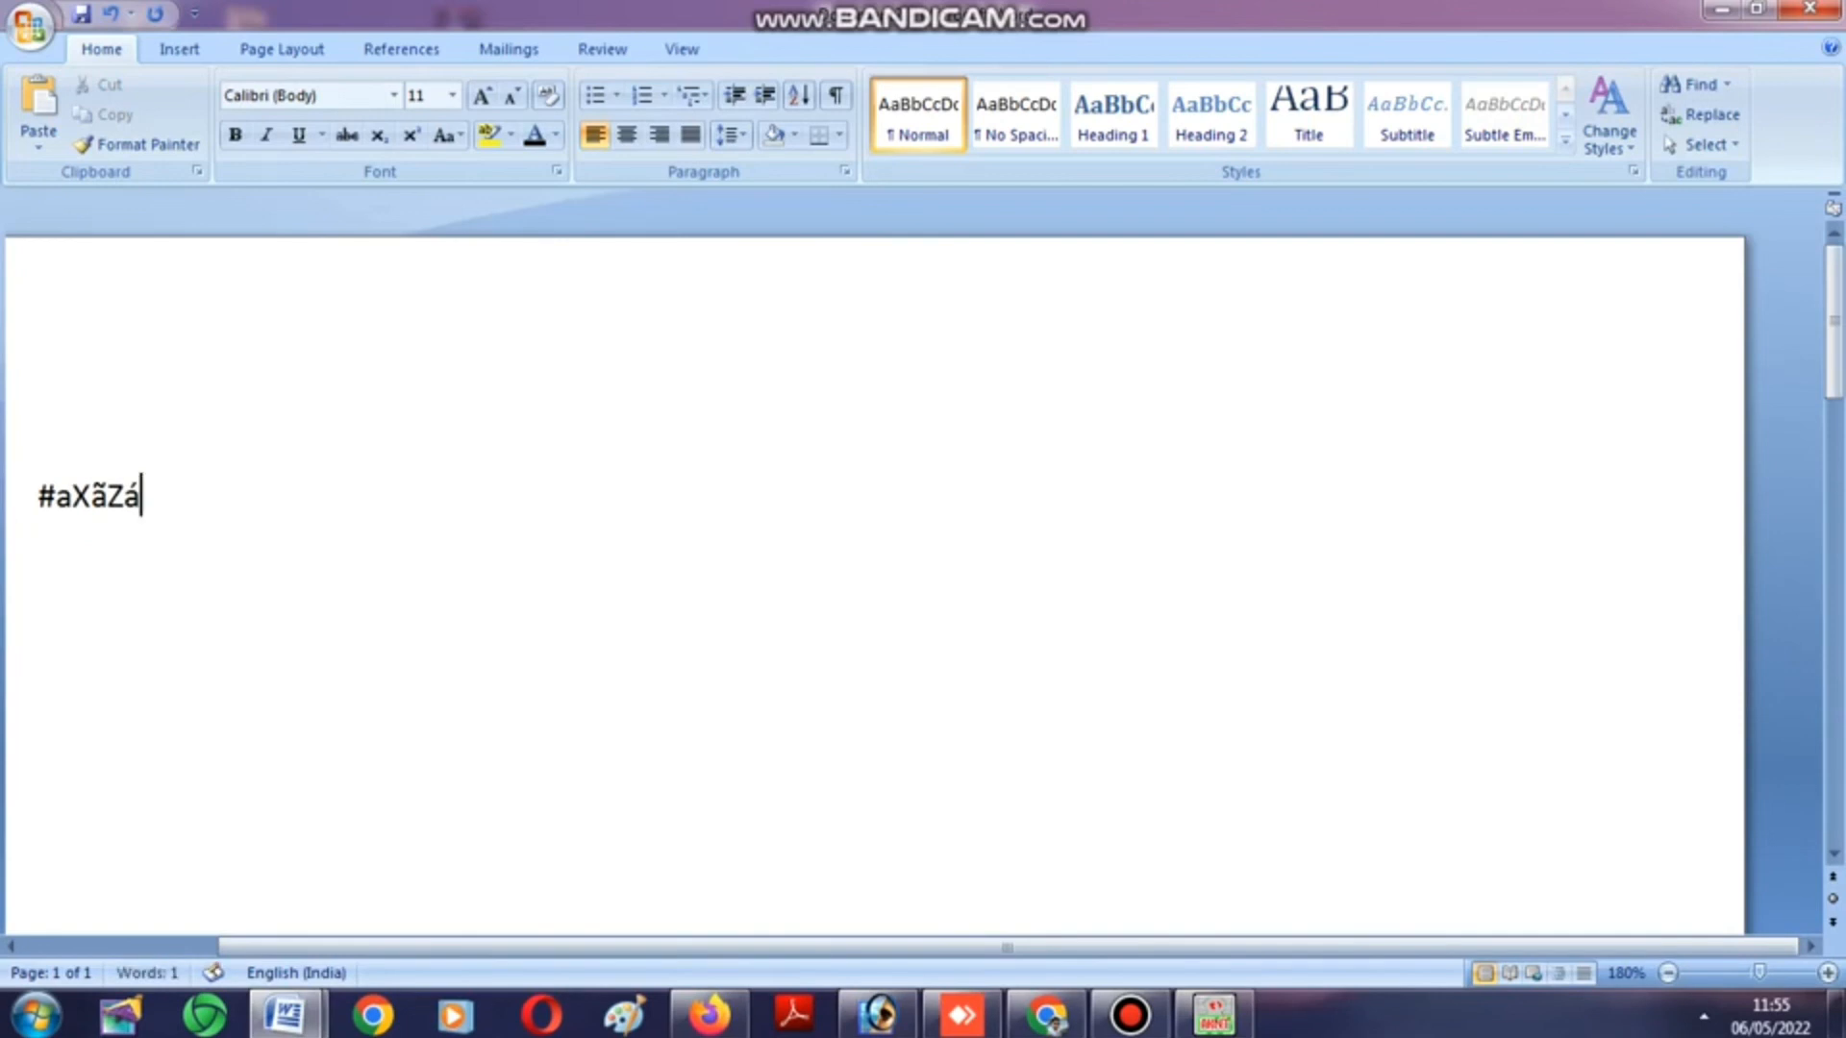
{"action": "key", "text": "ctrl+a"}
{"action": "left_click", "coordinate": [394, 95]}
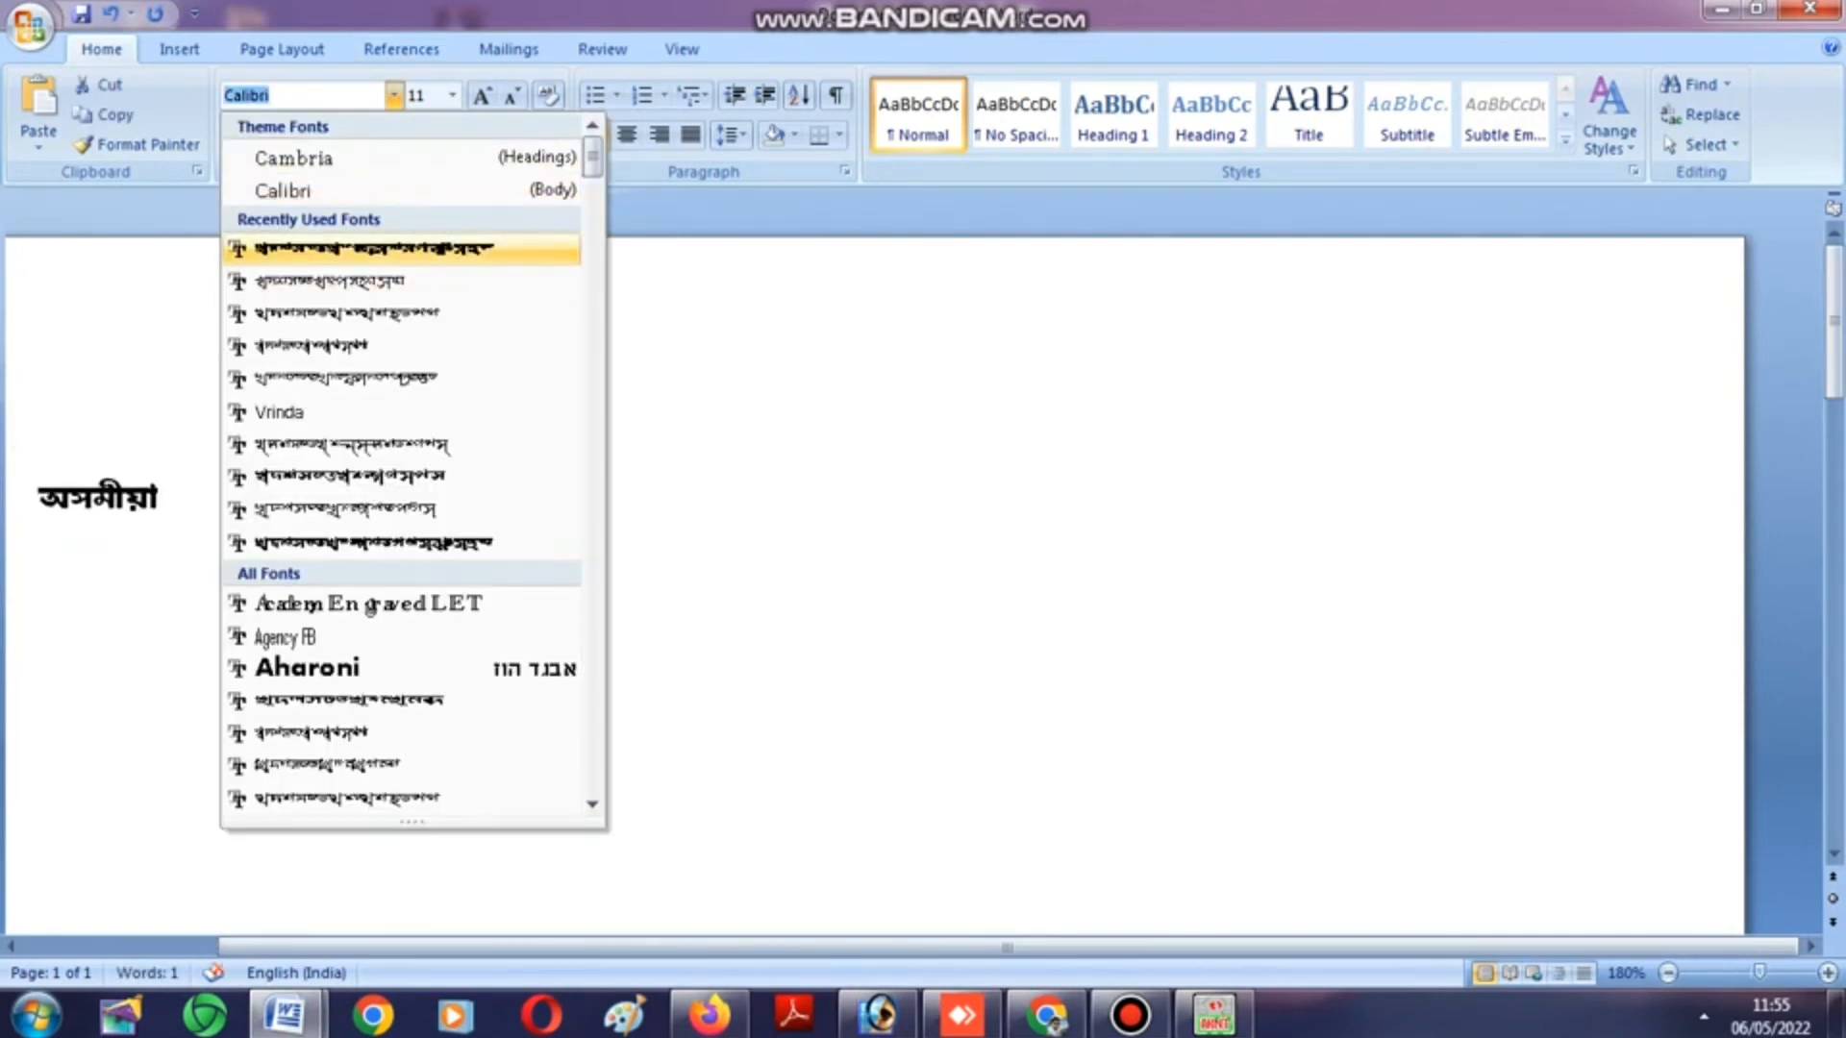
{"action": "left_click", "coordinate": [385, 315]}
Continue the line after অসমীয়া with "কি দৰে শিকিব সহজে ?" and start a new line.
{"action": "left_click", "coordinate": [165, 500]}
{"action": "type", "text": "কি দৰে"}
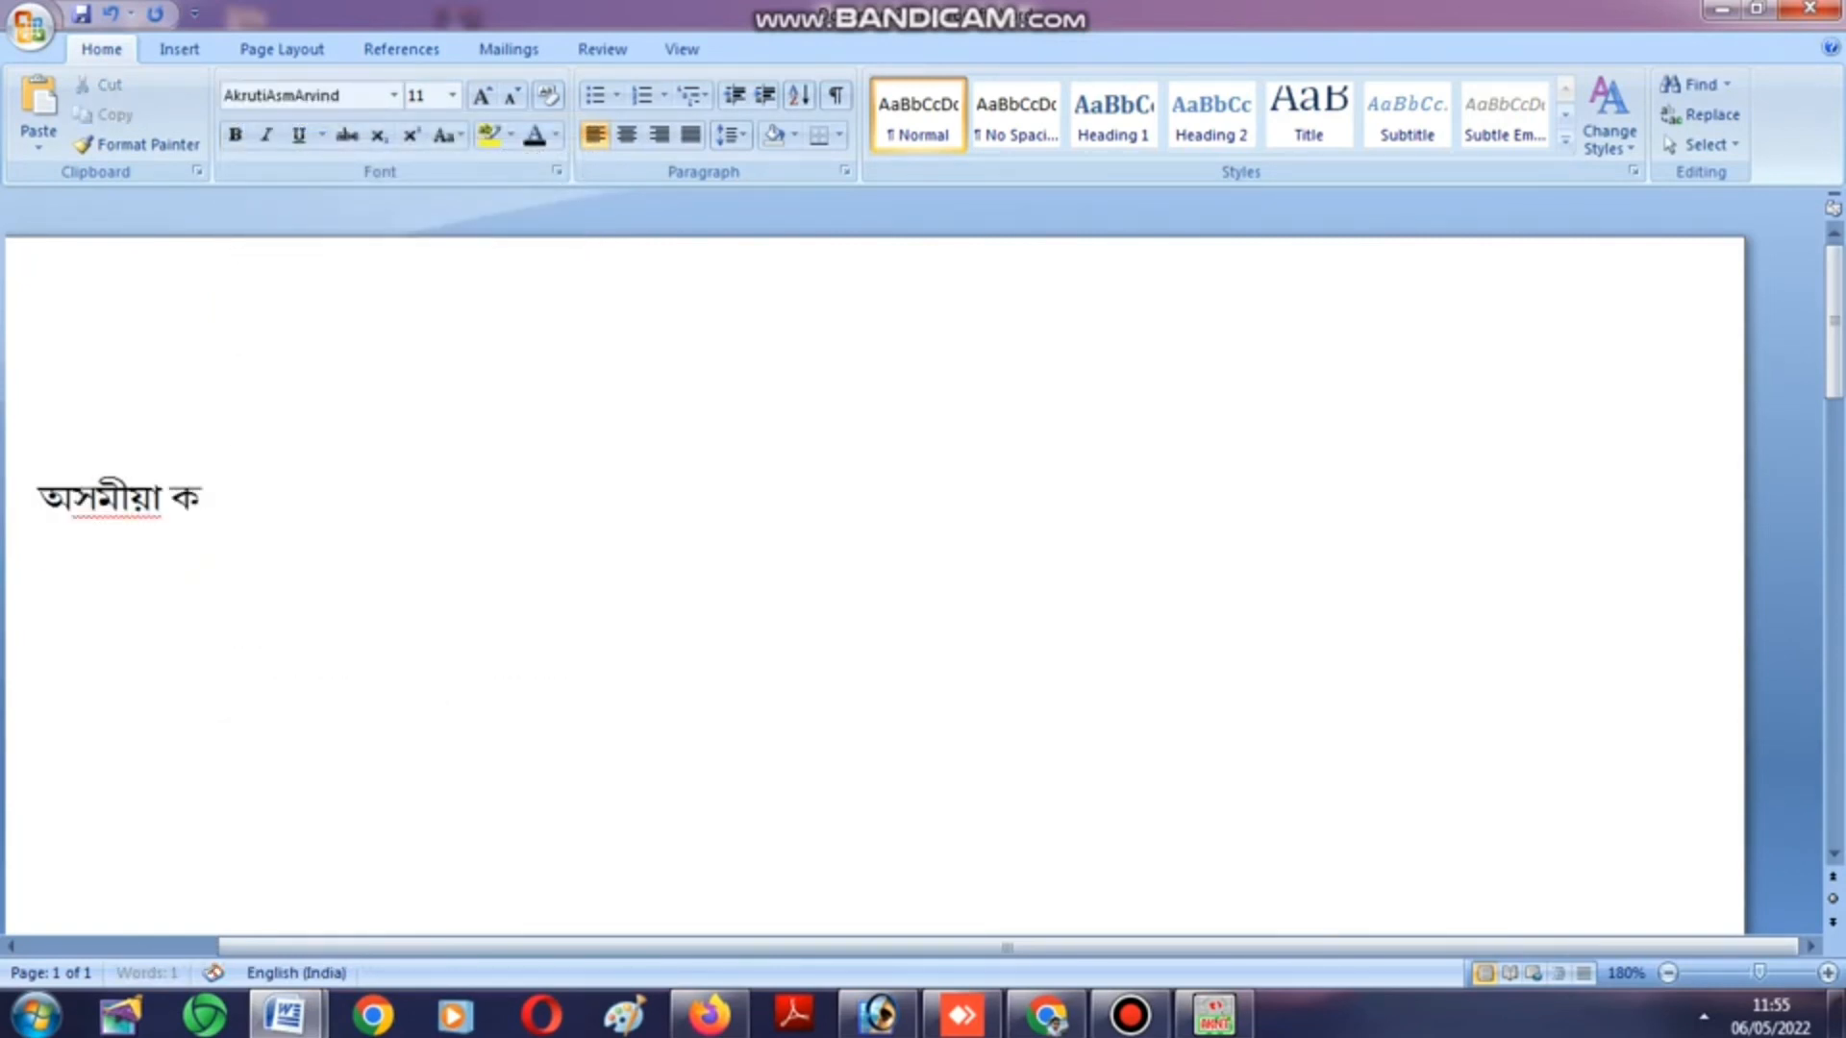
{"action": "type", "text": " শিকি"}
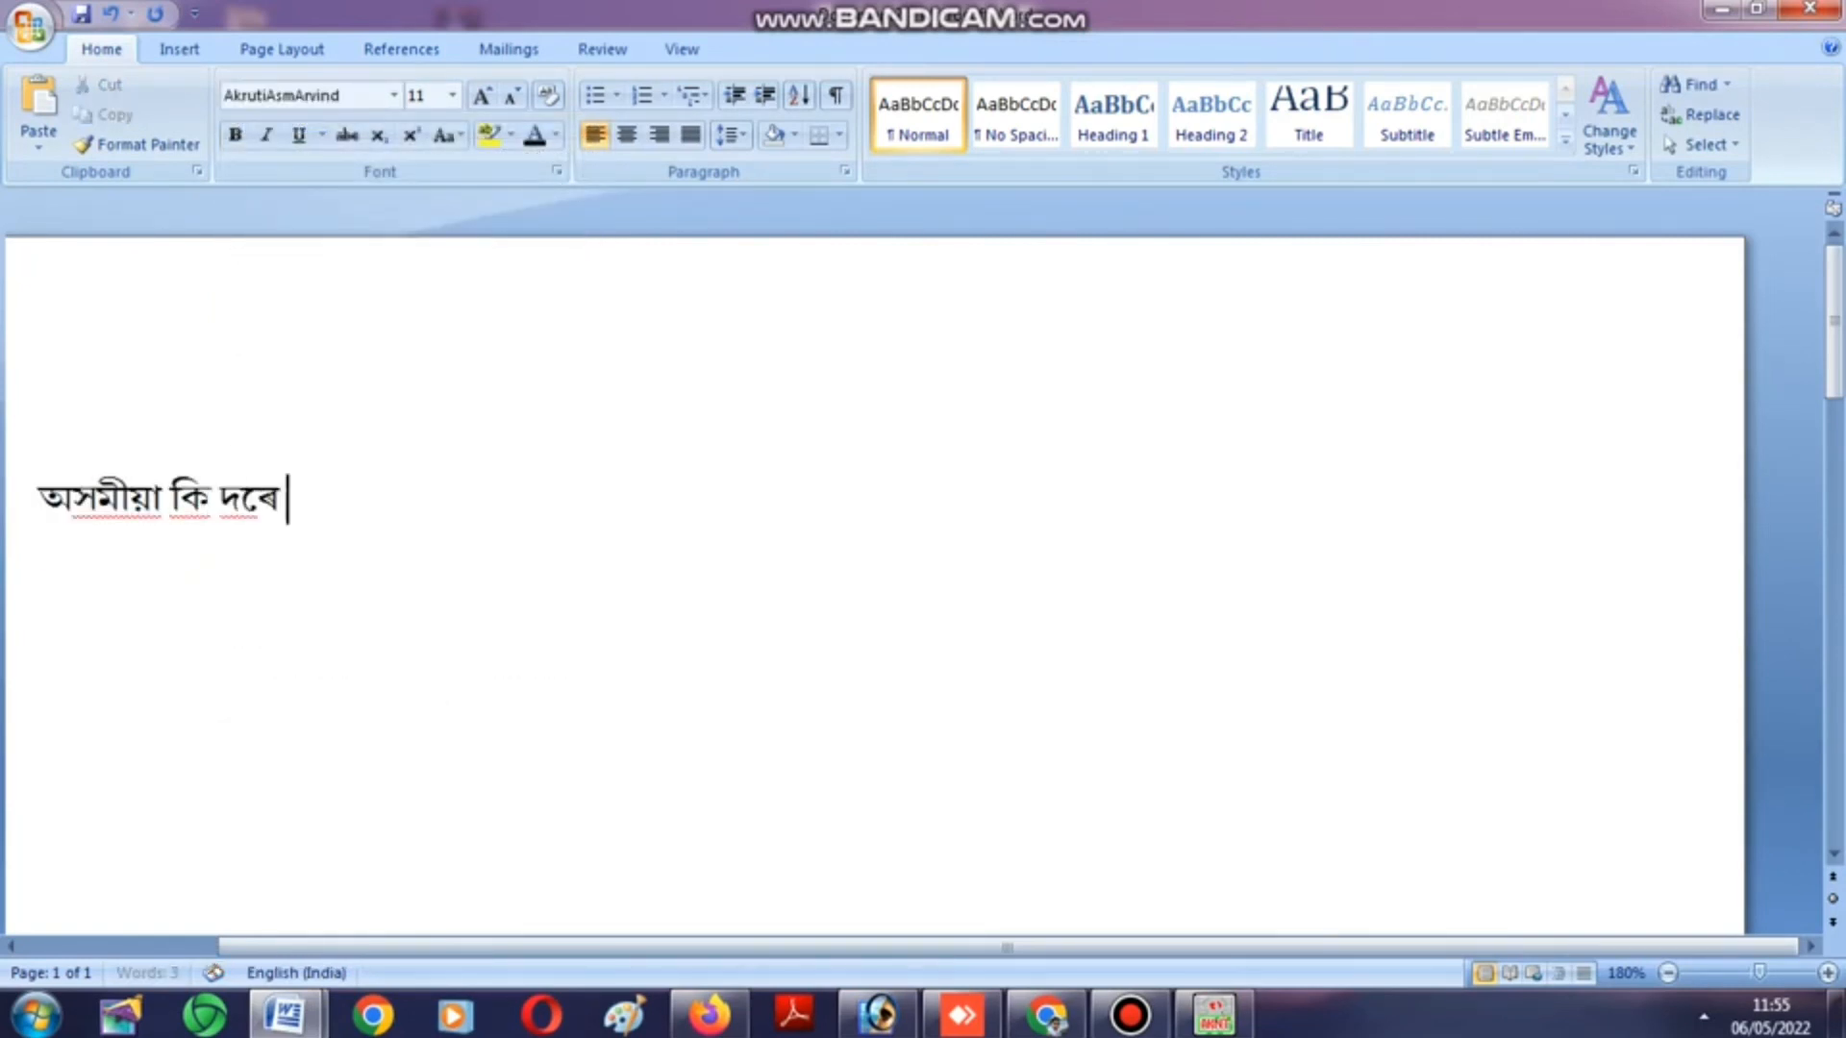
{"action": "type", "text": "ব "}
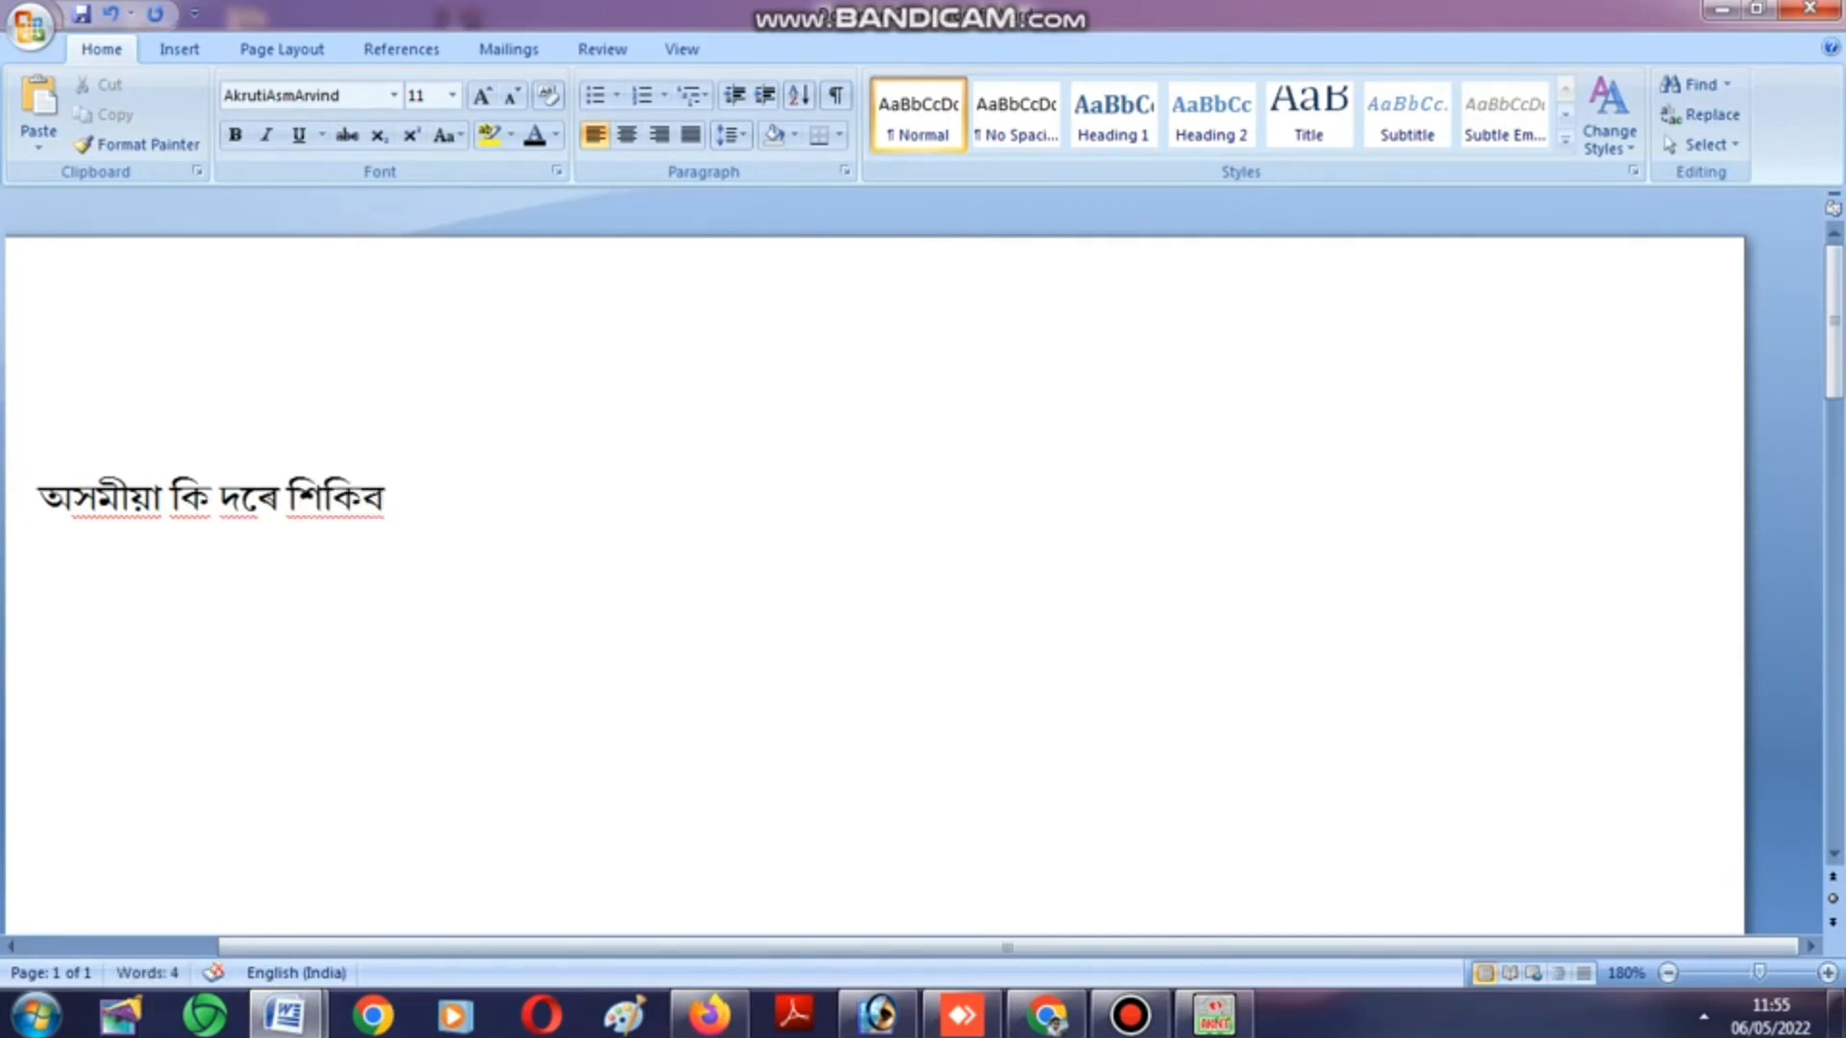
{"action": "type", "text": "সহজে ?"}
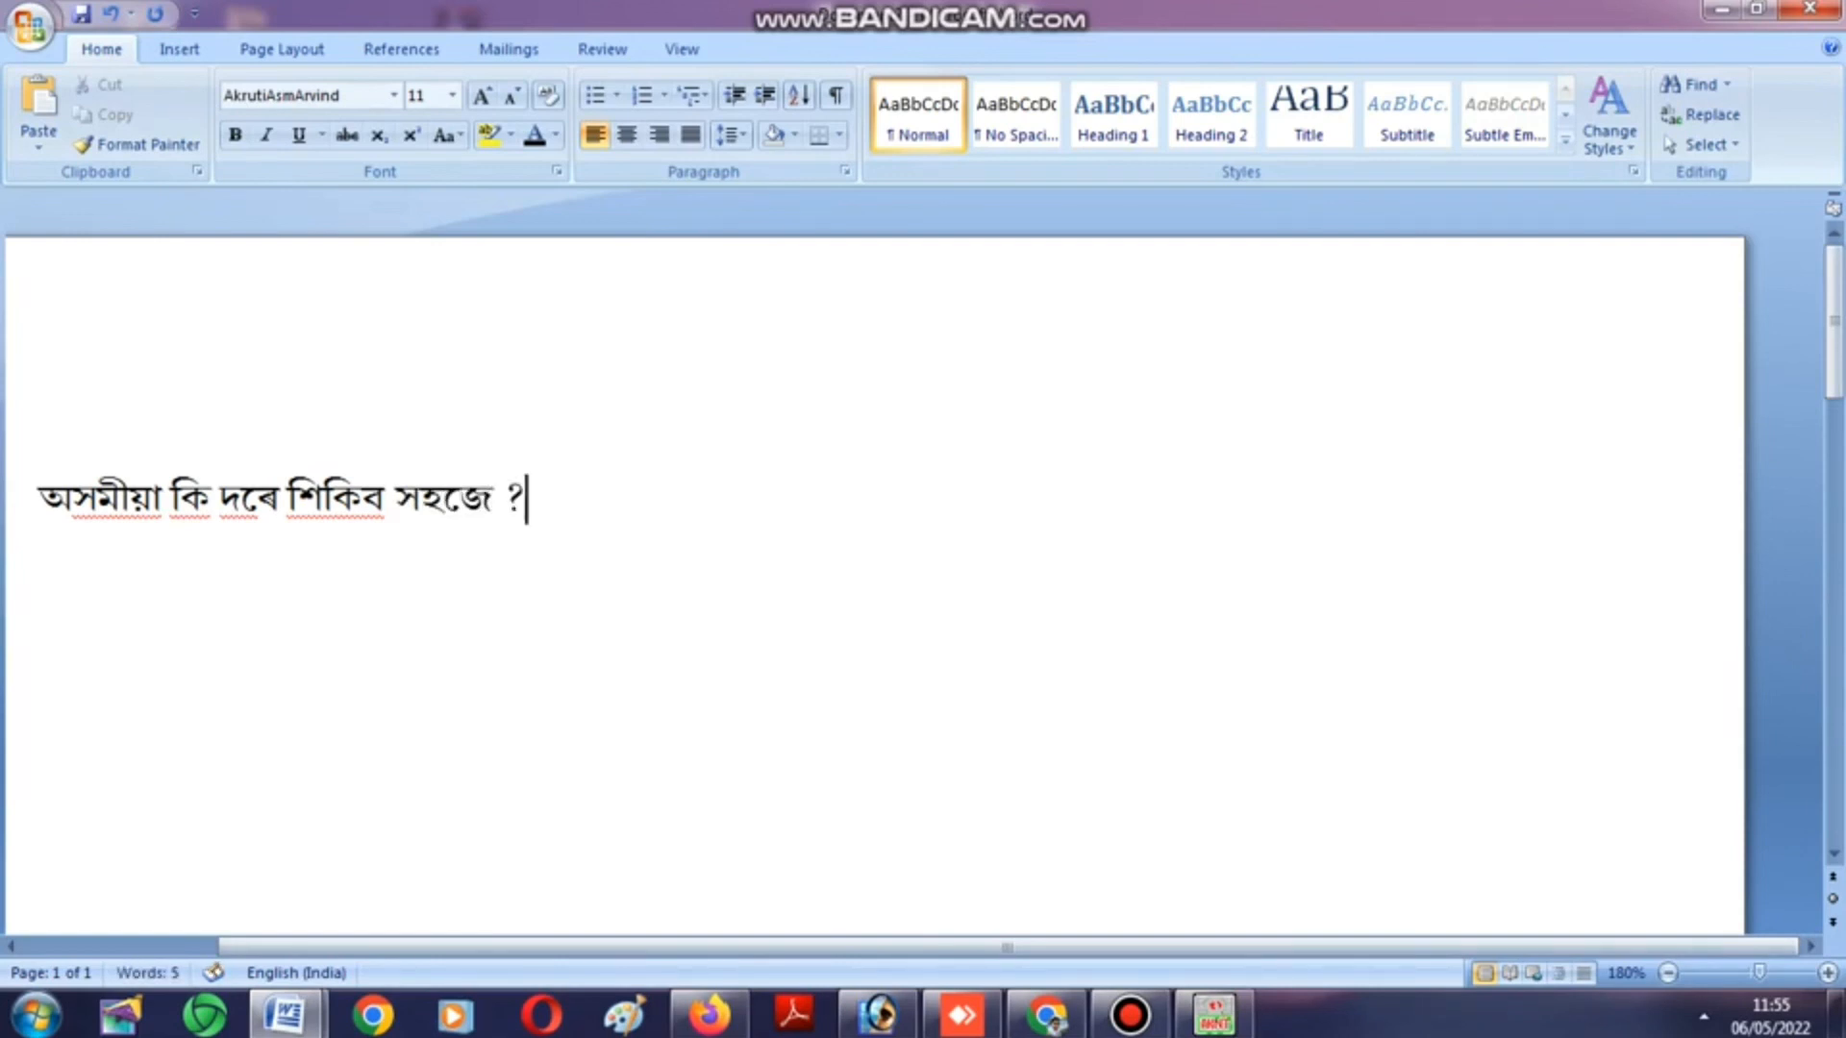
{"action": "scroll", "coordinate": [875, 576], "scroll_direction": "down", "scroll_amount": 1}
{"action": "key", "text": "Return"}
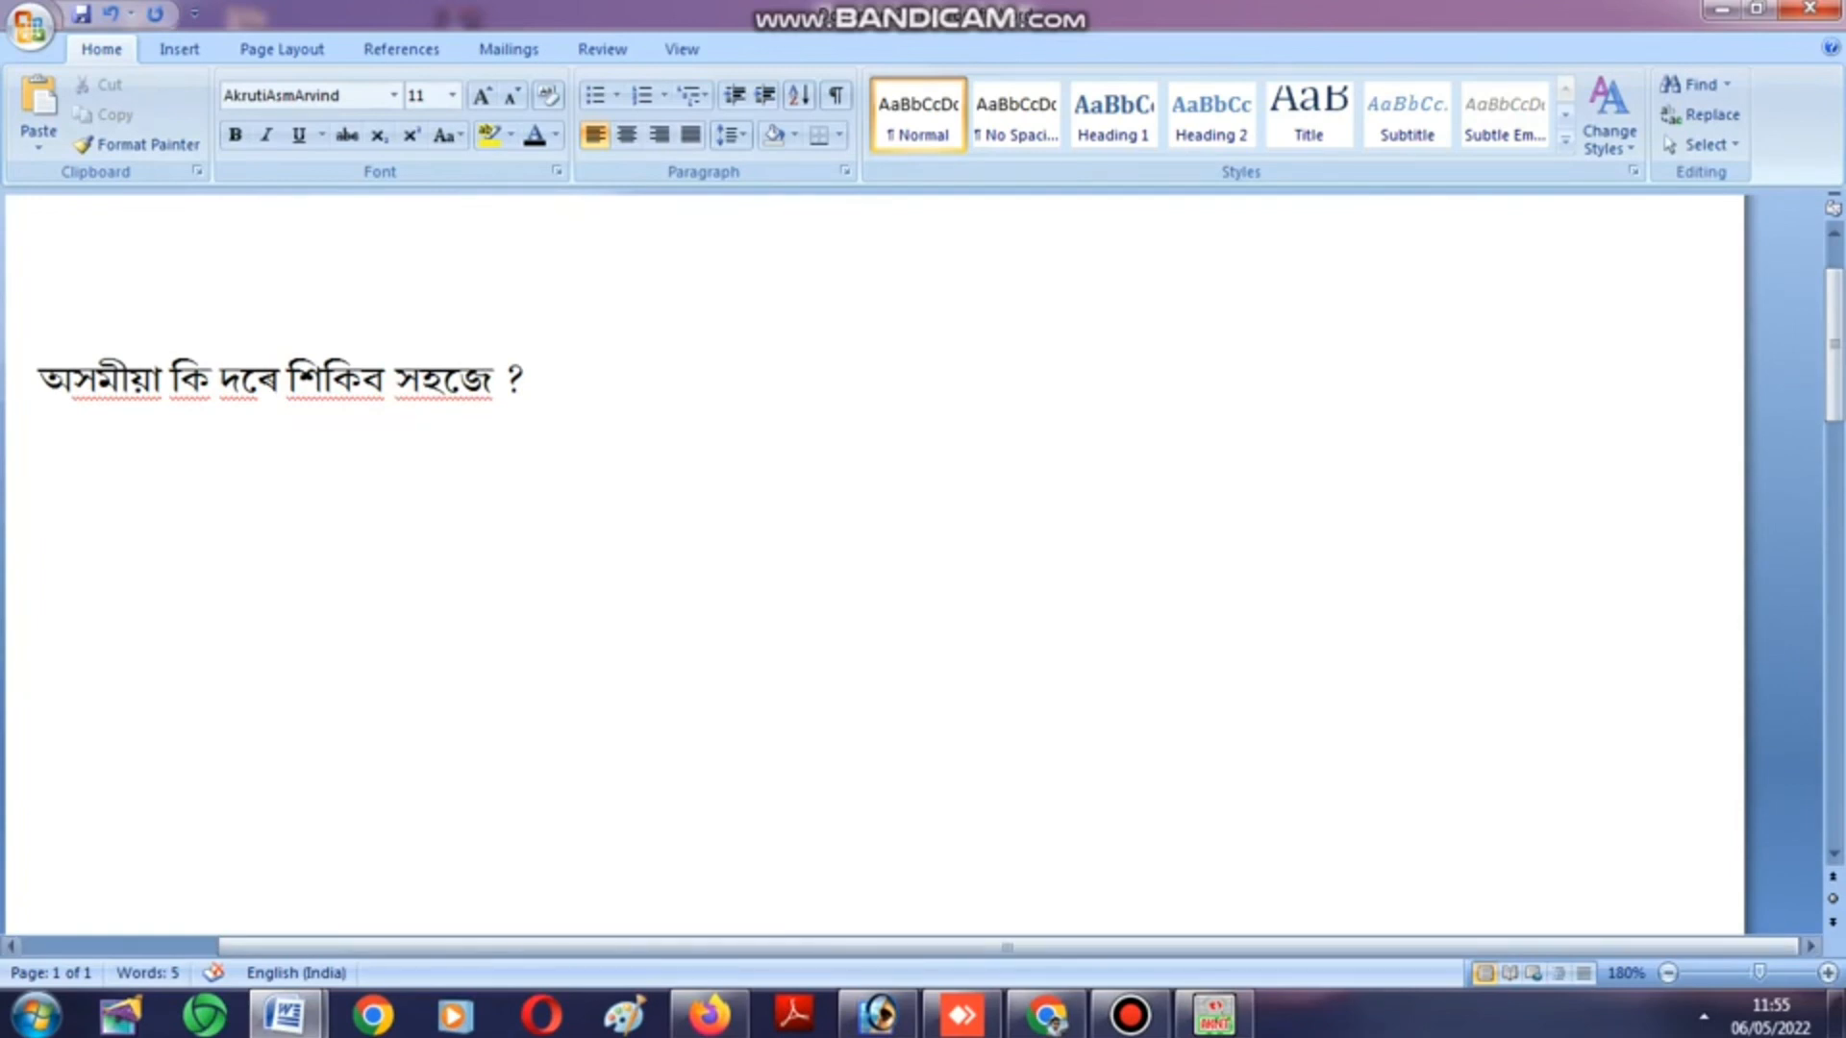
Show the Akruti keyboard layout window beside the Assamese line to examine its key assignments, and return to the document.
{"action": "left_click", "coordinate": [1214, 1015]}
{"action": "left_click_drag", "start_coordinate": [481, 10], "coordinate": [1152, 261]}
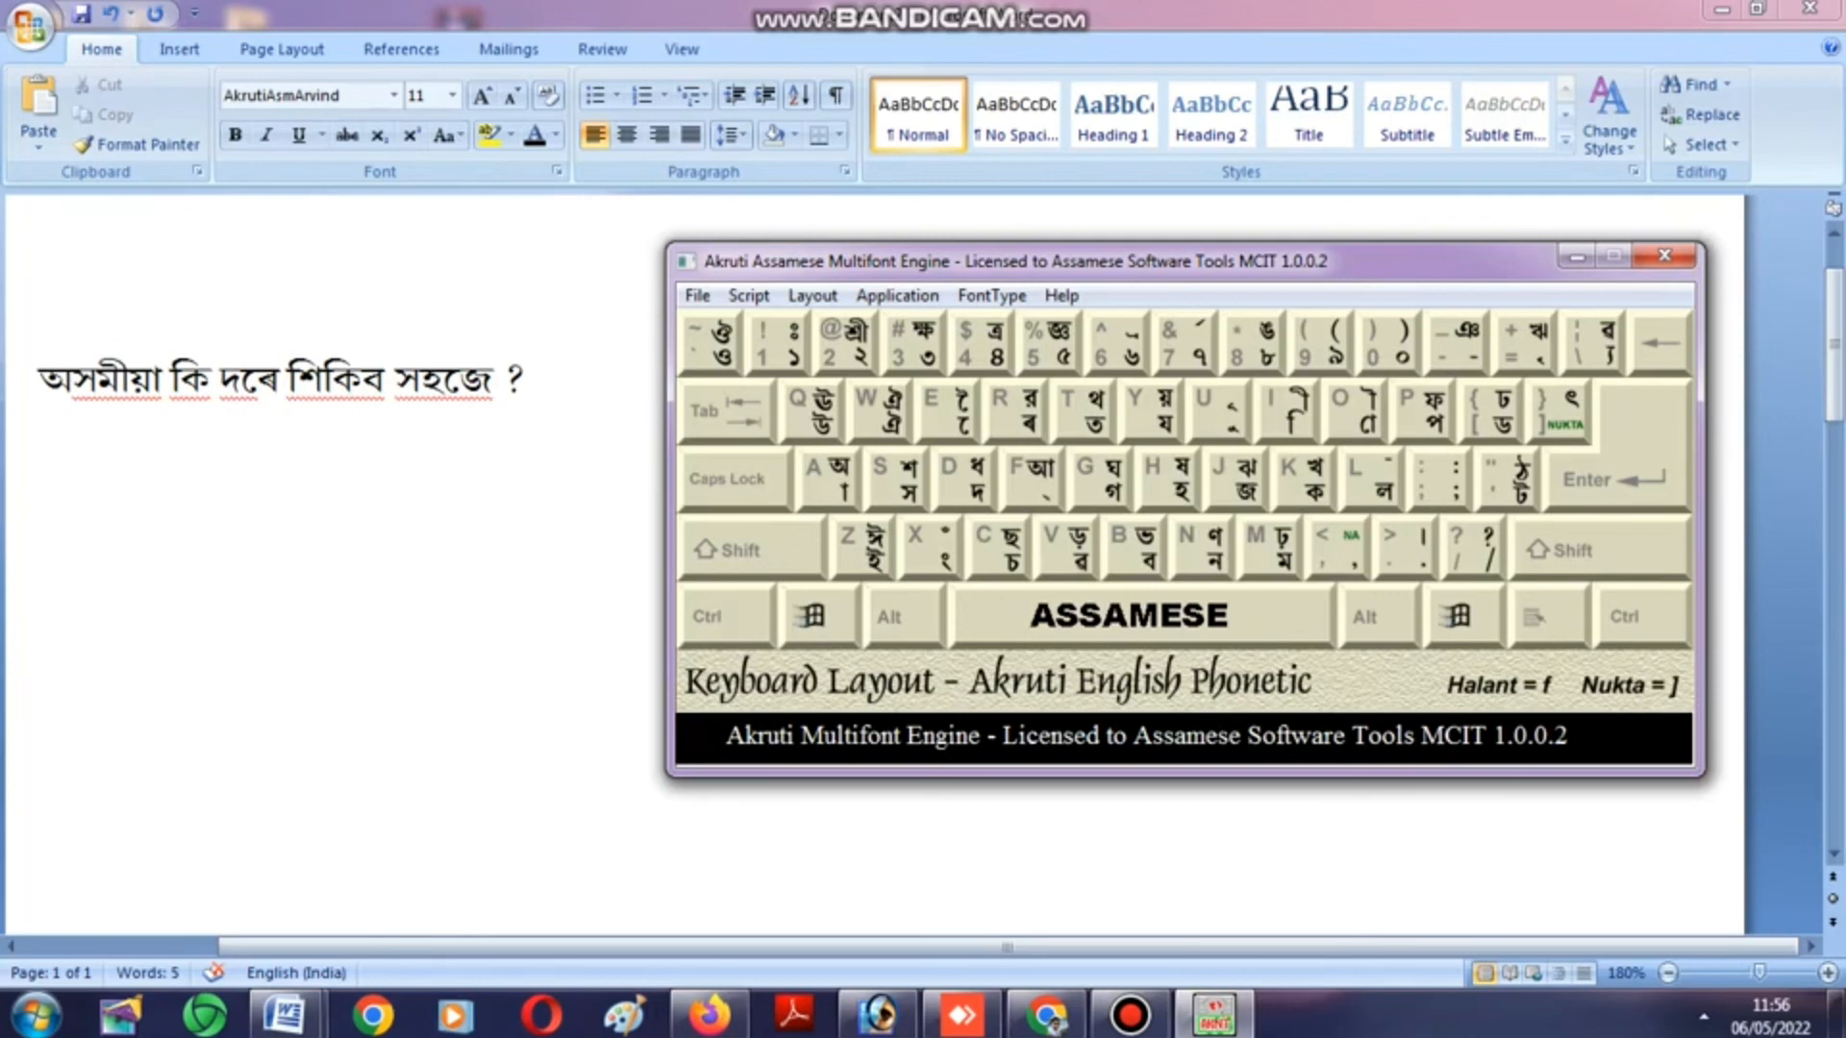
{"action": "left_click", "coordinate": [41, 474]}
Begin a fresh line below the Assamese question with the letter "আ".
{"action": "key", "text": "BackSpace"}
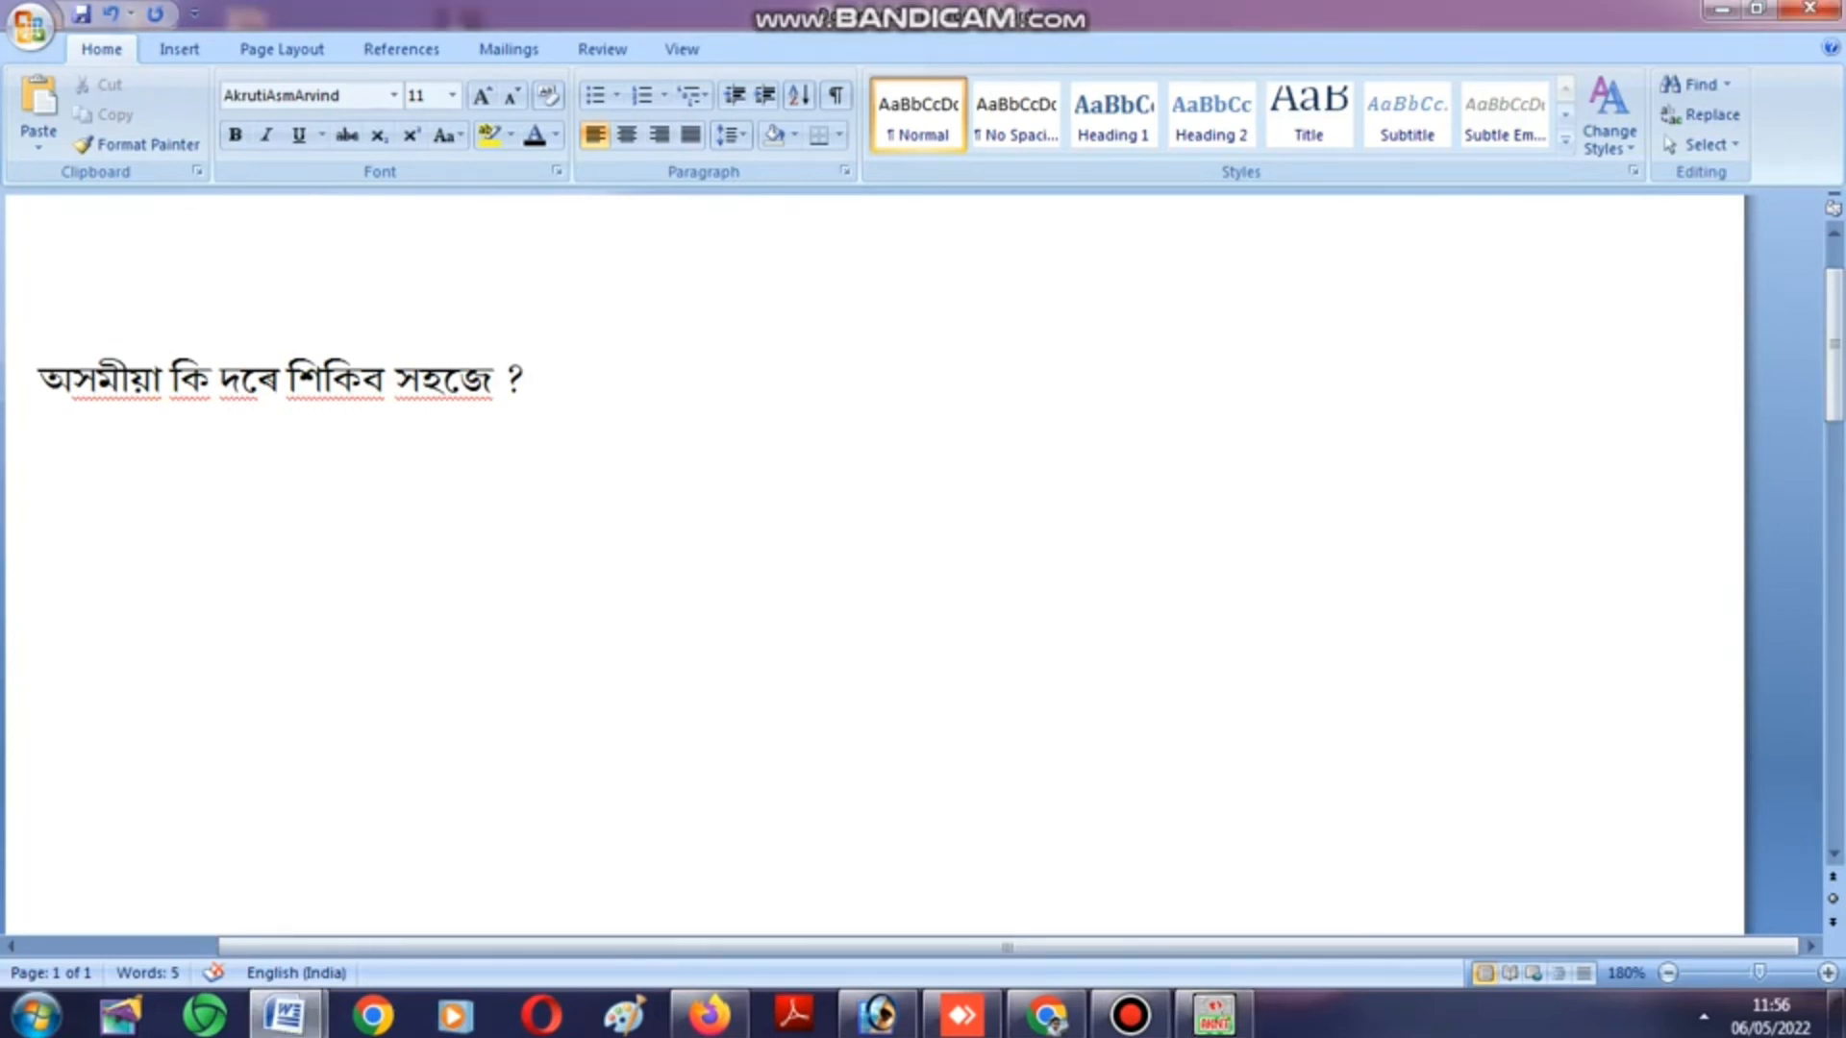
{"action": "key", "text": "Return"}
{"action": "type", "text": "আ"}
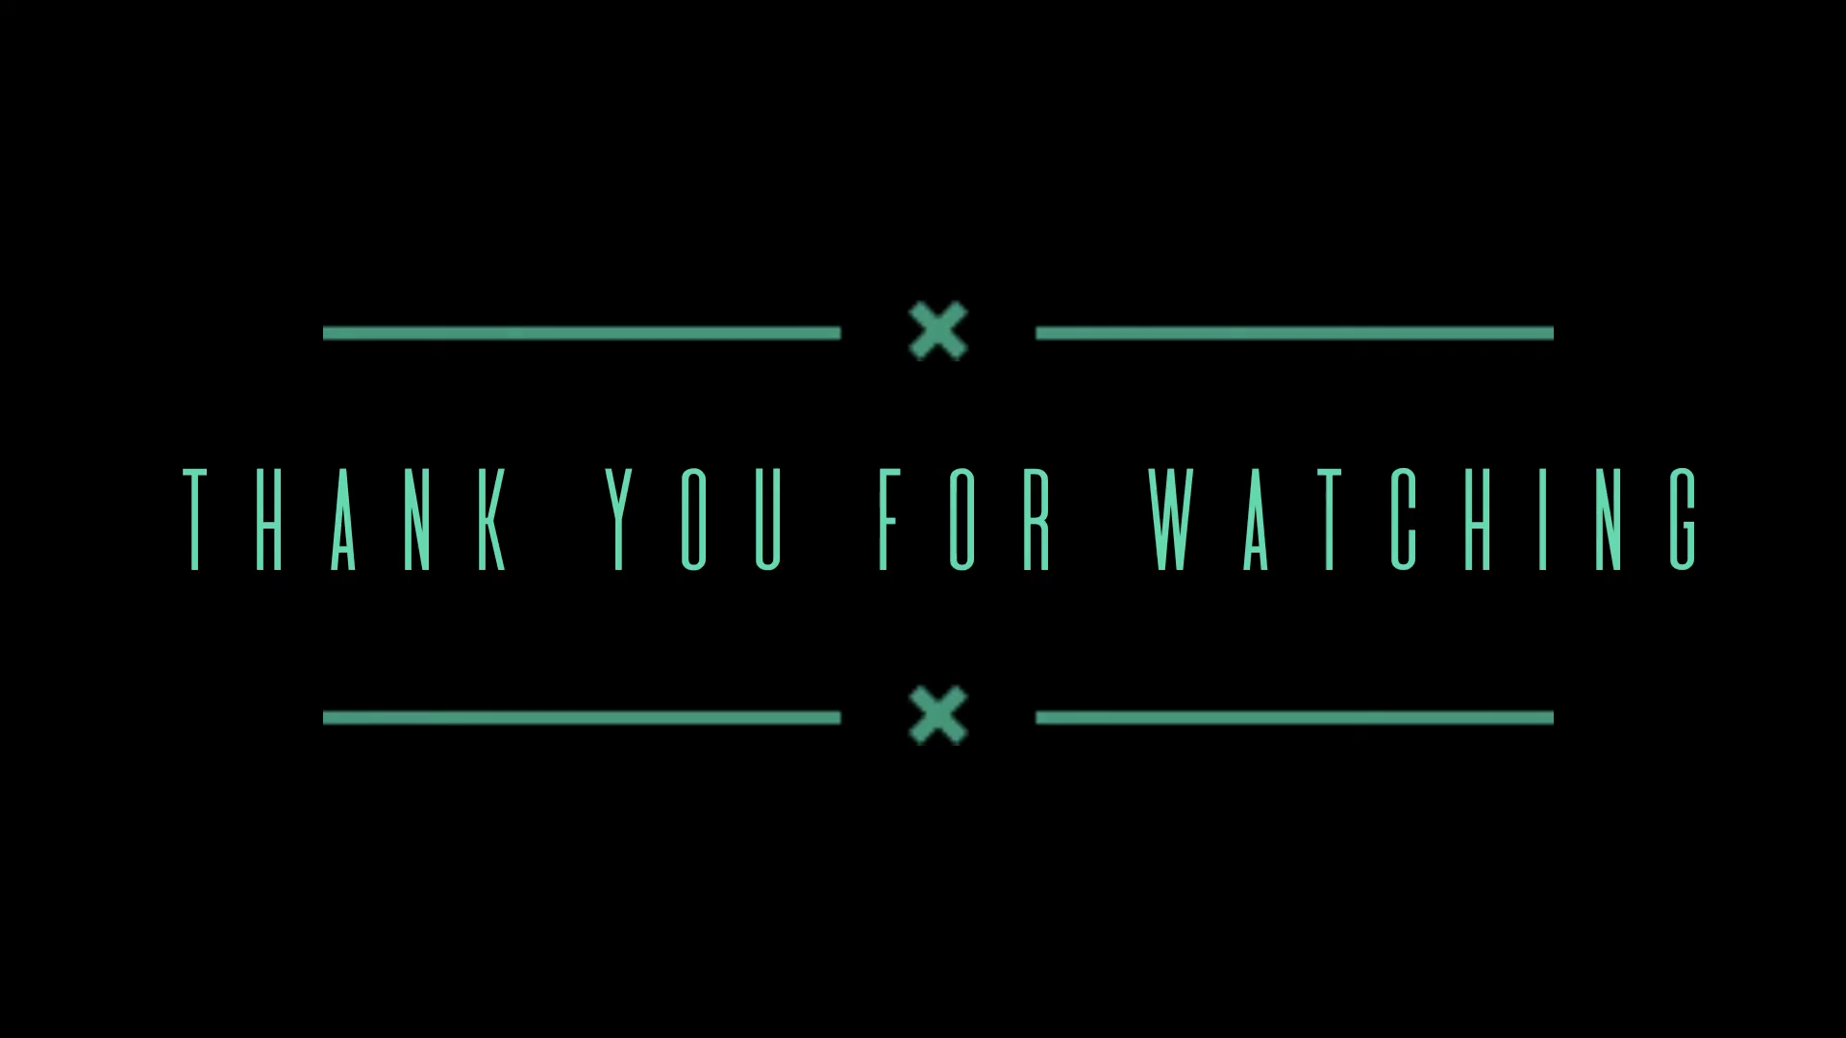